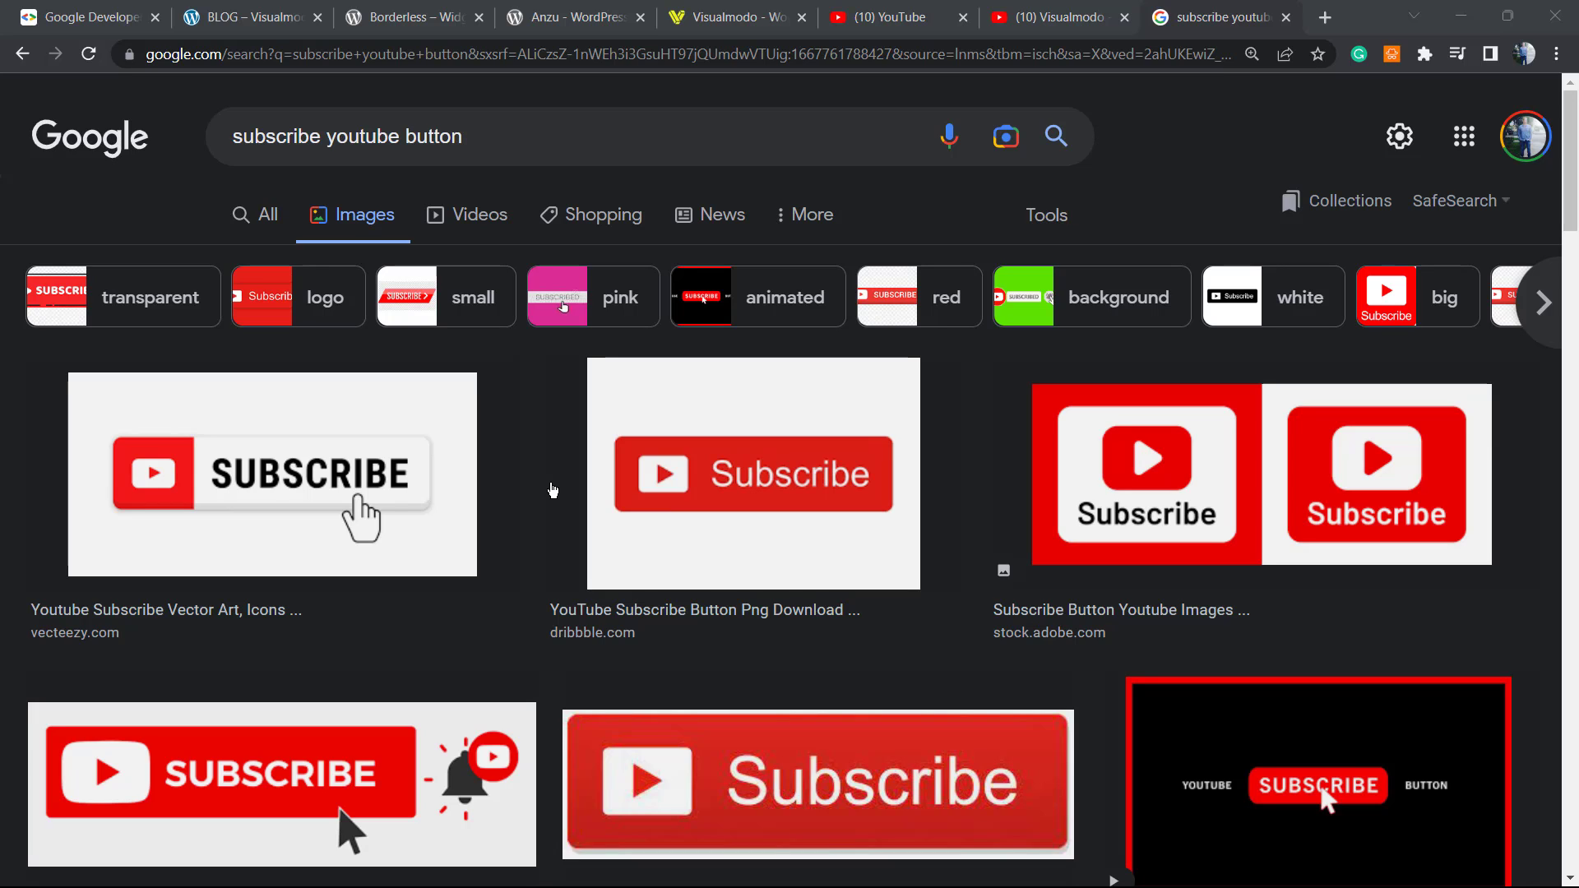
Glance at the Visualmodo YouTube channel tab, then settle back on the Visualmodo Sandbox blog.
{"action": "left_click", "coordinate": [274, 10]}
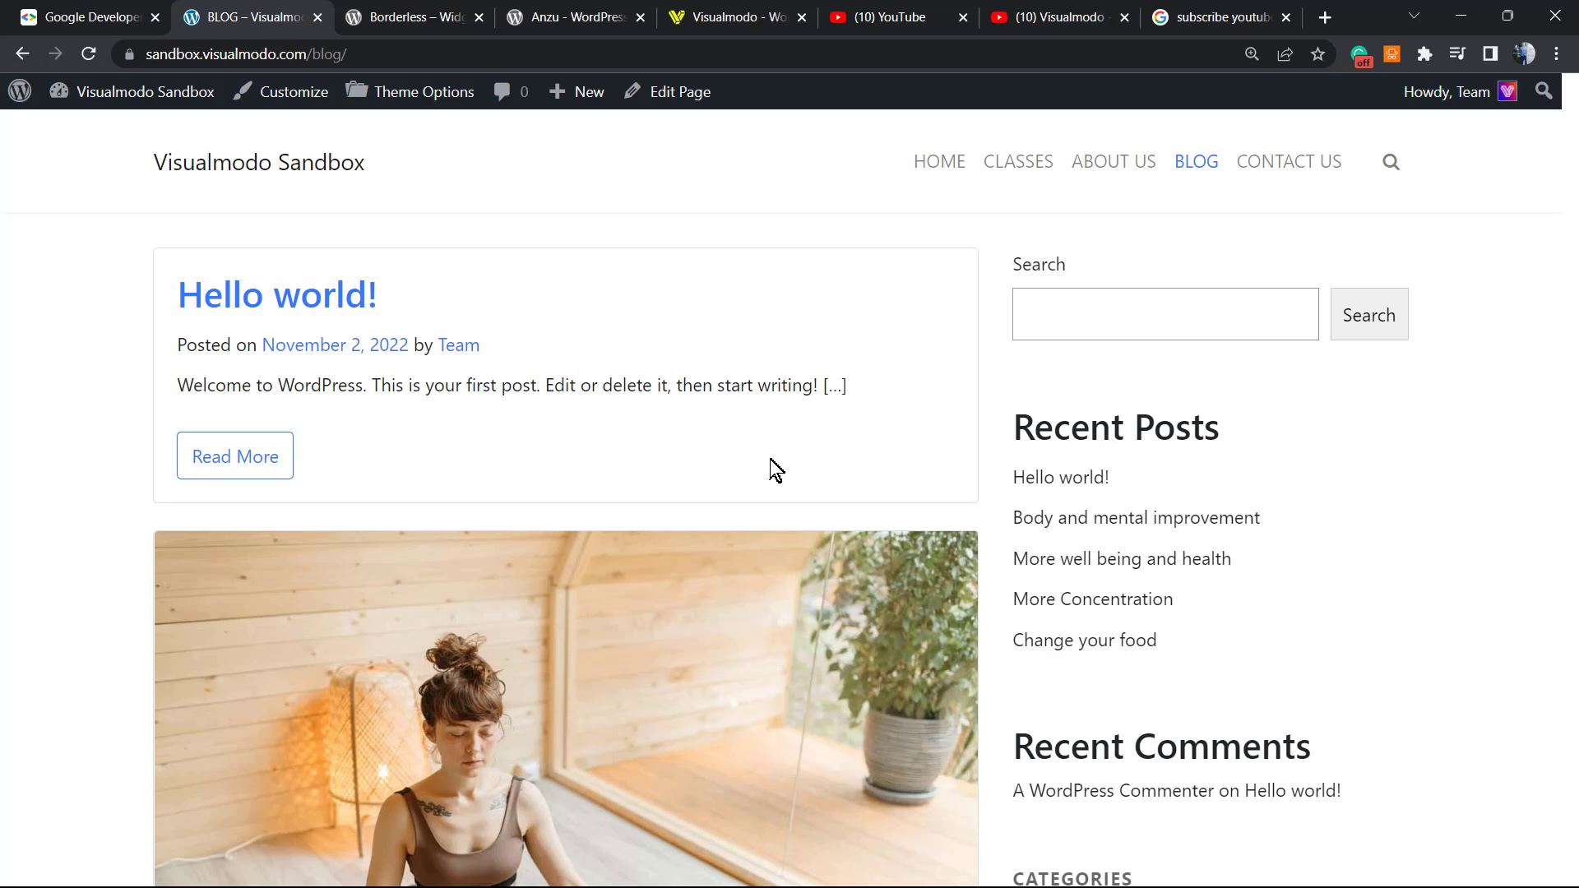
{"action": "left_click", "coordinate": [1035, 18]}
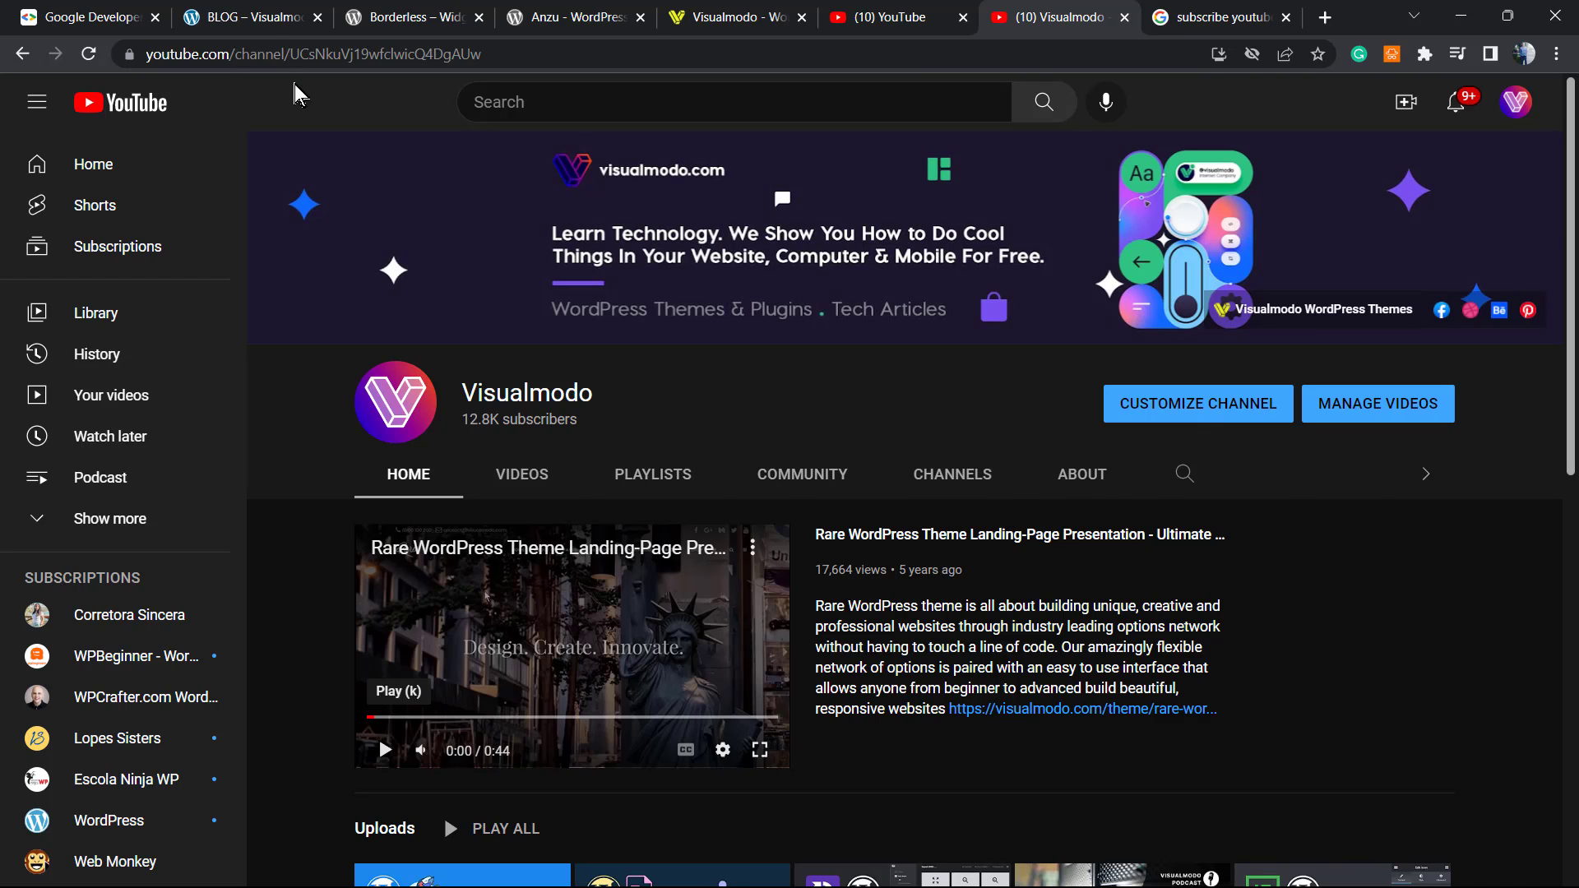
{"action": "left_click", "coordinate": [233, 10]}
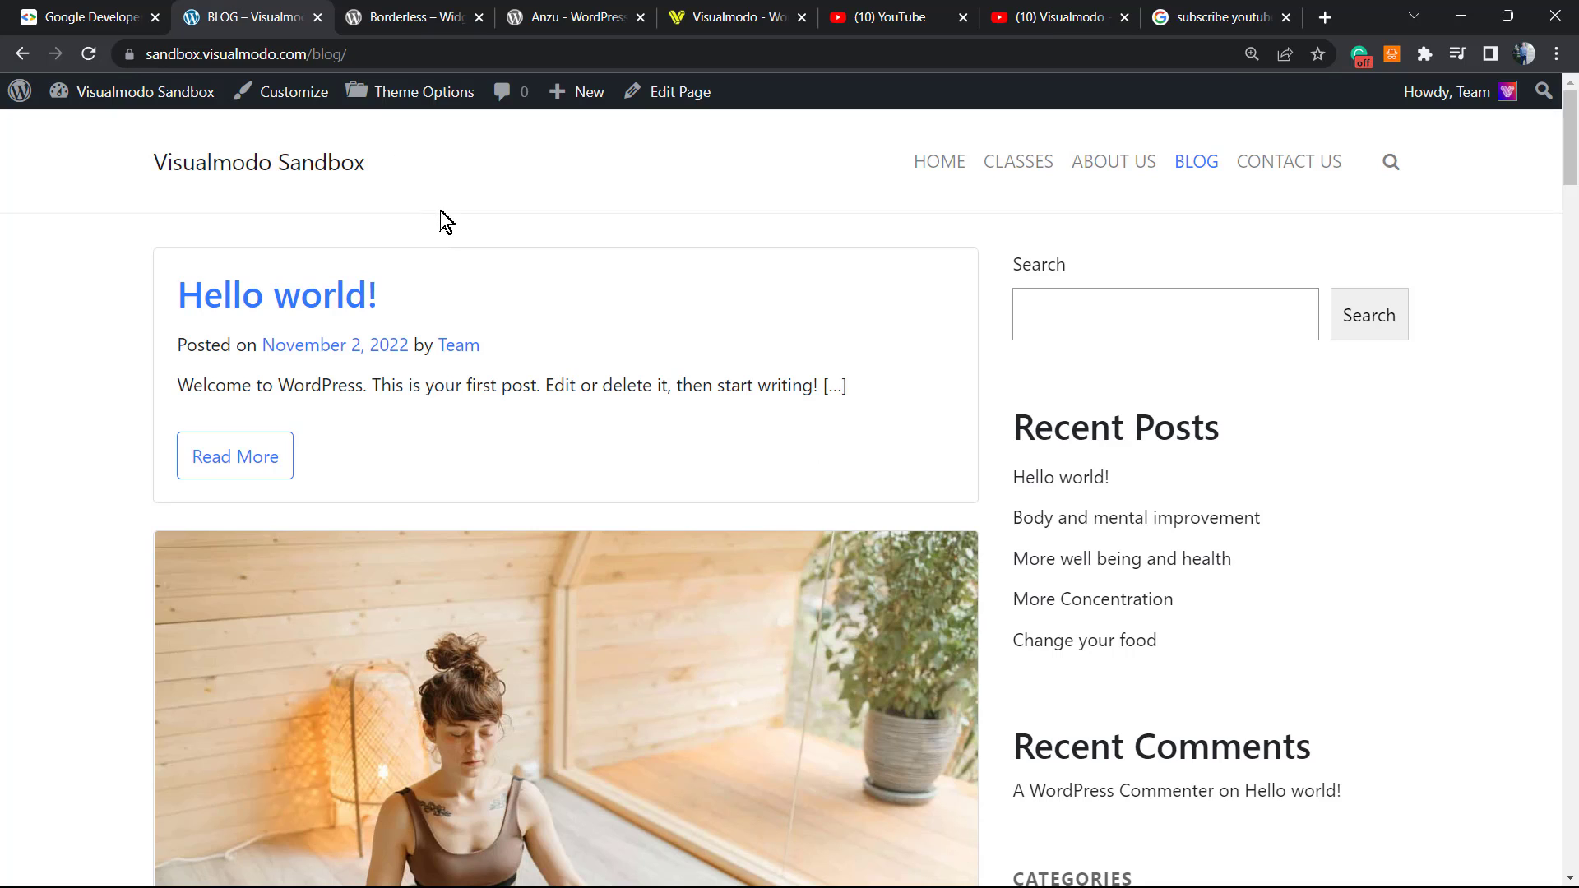
On Google Developers, pick YouTube and open the Subscribe Buttons 'Add a button' tool.
{"action": "left_click", "coordinate": [92, 15]}
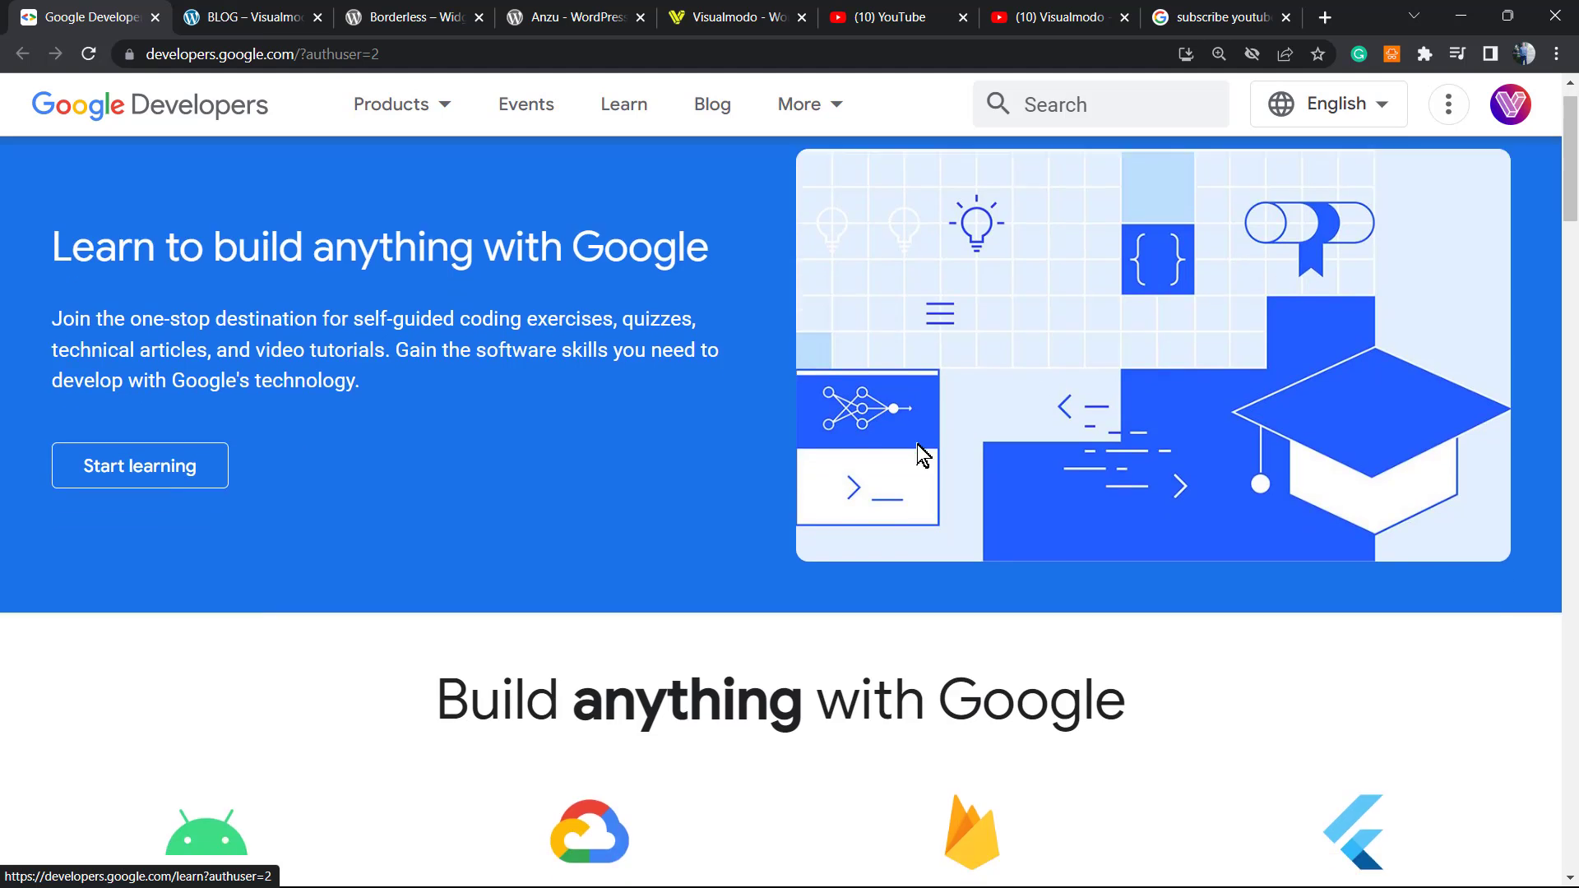
{"action": "scroll", "coordinate": [864, 419], "scroll_direction": "down", "scroll_amount": 5}
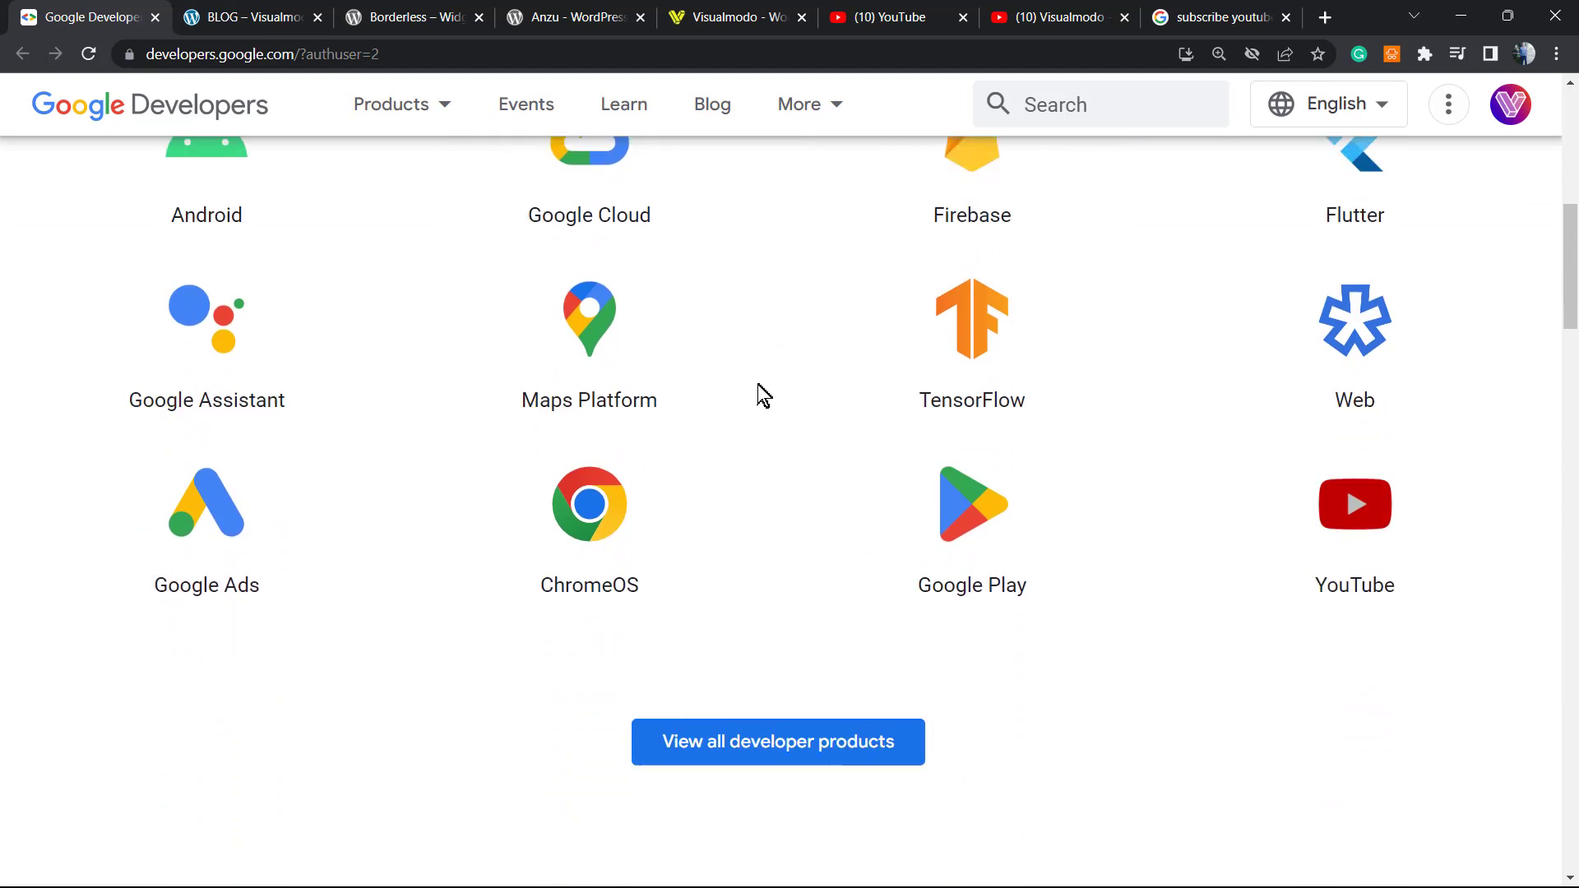
{"action": "scroll", "coordinate": [758, 395], "scroll_direction": "down", "scroll_amount": 3}
{"action": "scroll", "coordinate": [757, 395], "scroll_direction": "up", "scroll_amount": 4}
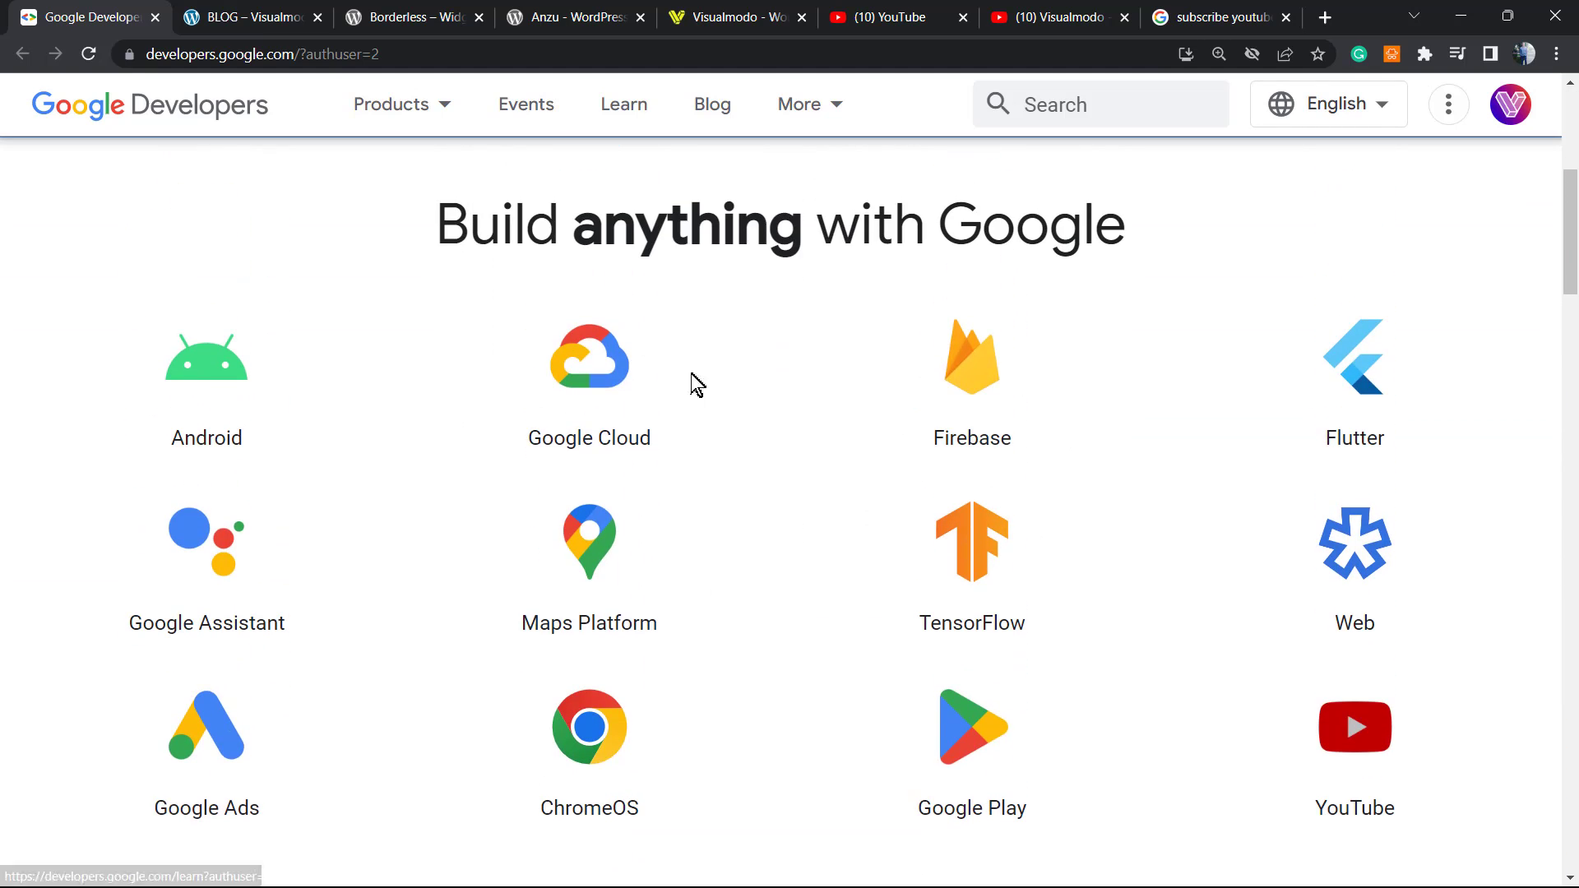
{"action": "scroll", "coordinate": [1225, 654], "scroll_direction": "down", "scroll_amount": 1}
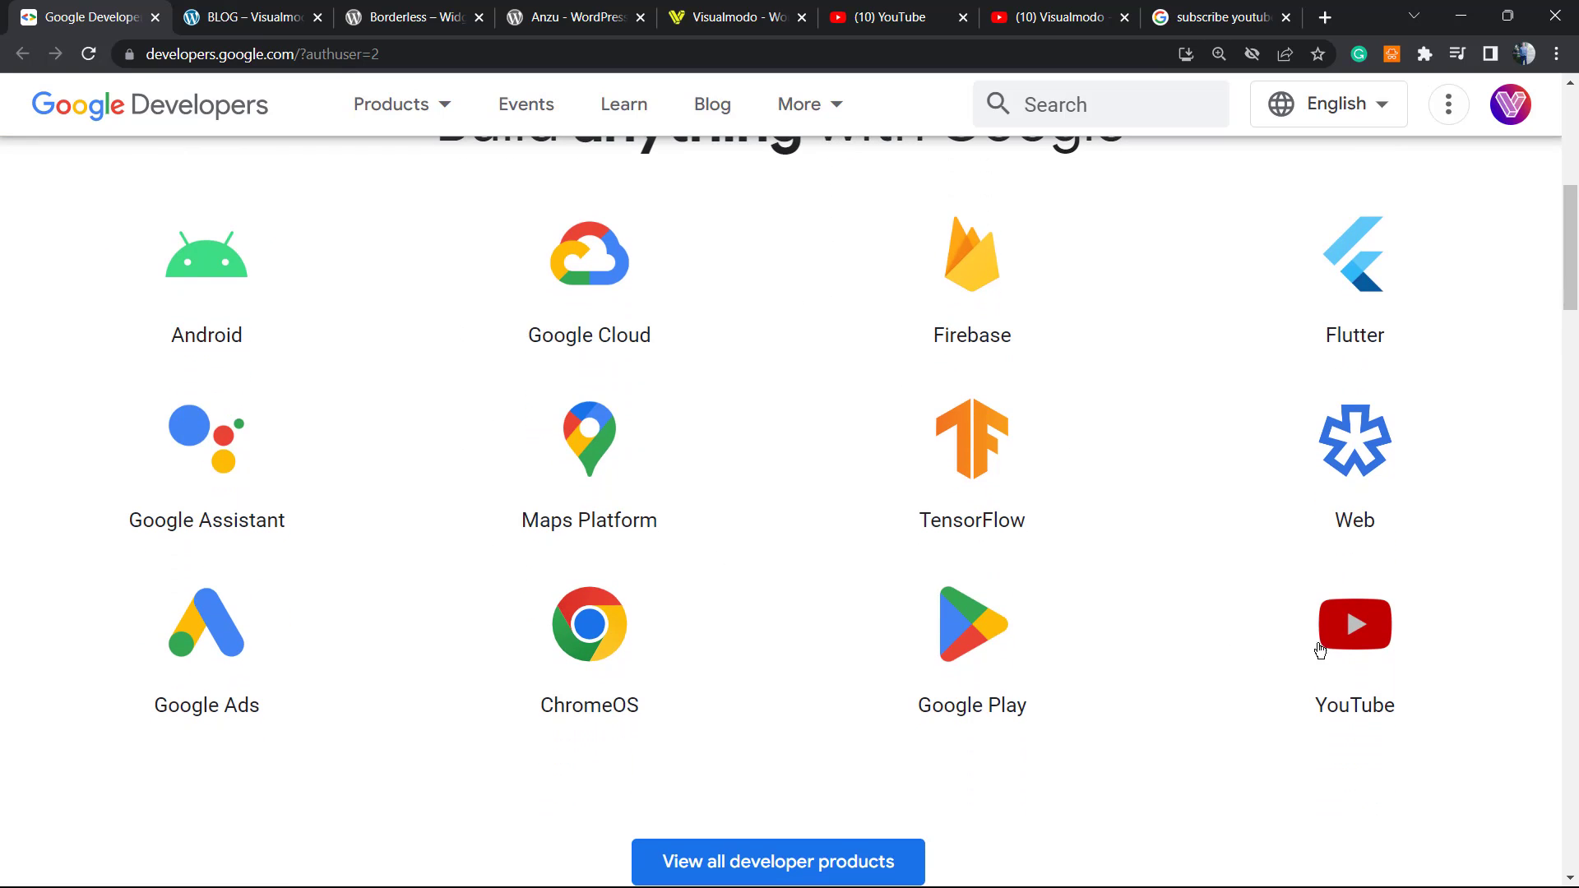
{"action": "left_click", "coordinate": [1330, 644]}
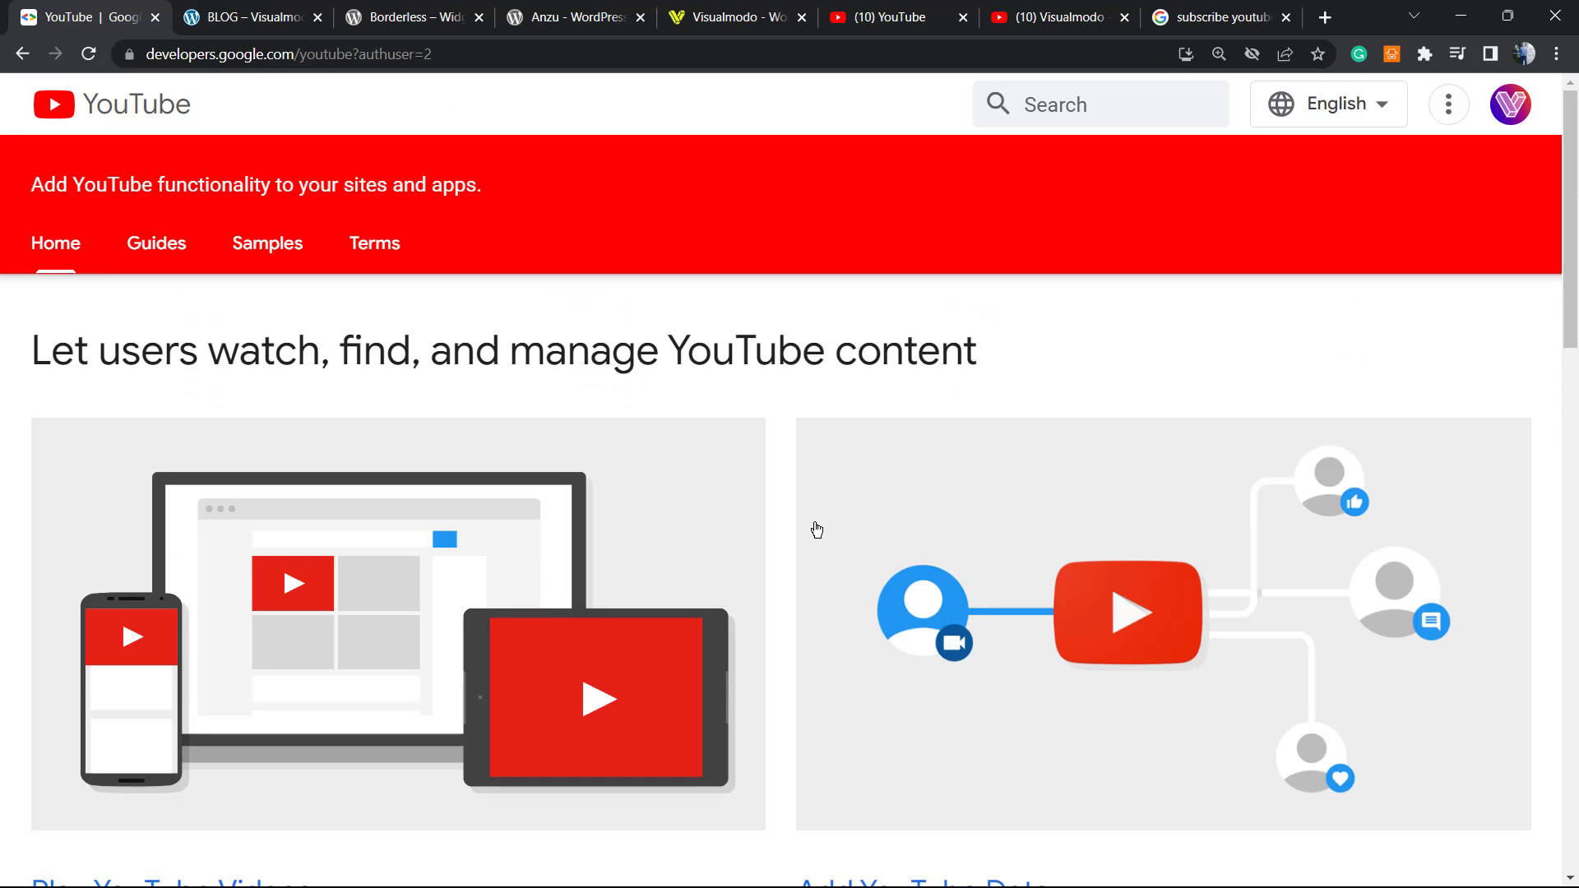
{"action": "scroll", "coordinate": [807, 530], "scroll_direction": "down", "scroll_amount": 5}
{"action": "scroll", "coordinate": [710, 512], "scroll_direction": "down", "scroll_amount": 3}
{"action": "scroll", "coordinate": [705, 511], "scroll_direction": "down", "scroll_amount": 1}
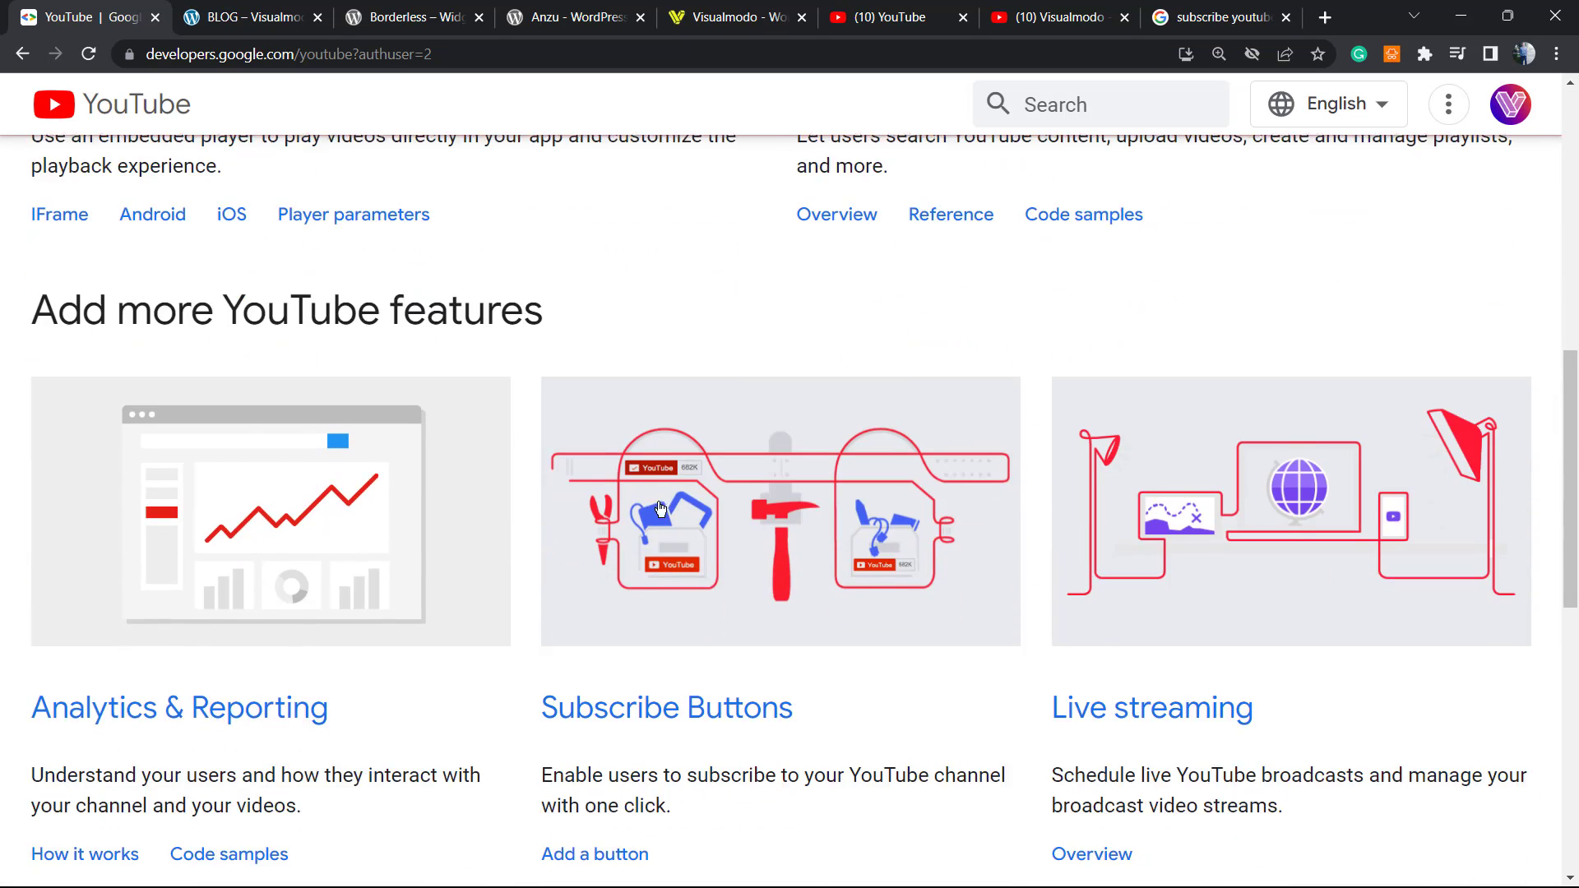
{"action": "scroll", "coordinate": [576, 506], "scroll_direction": "down", "scroll_amount": 2}
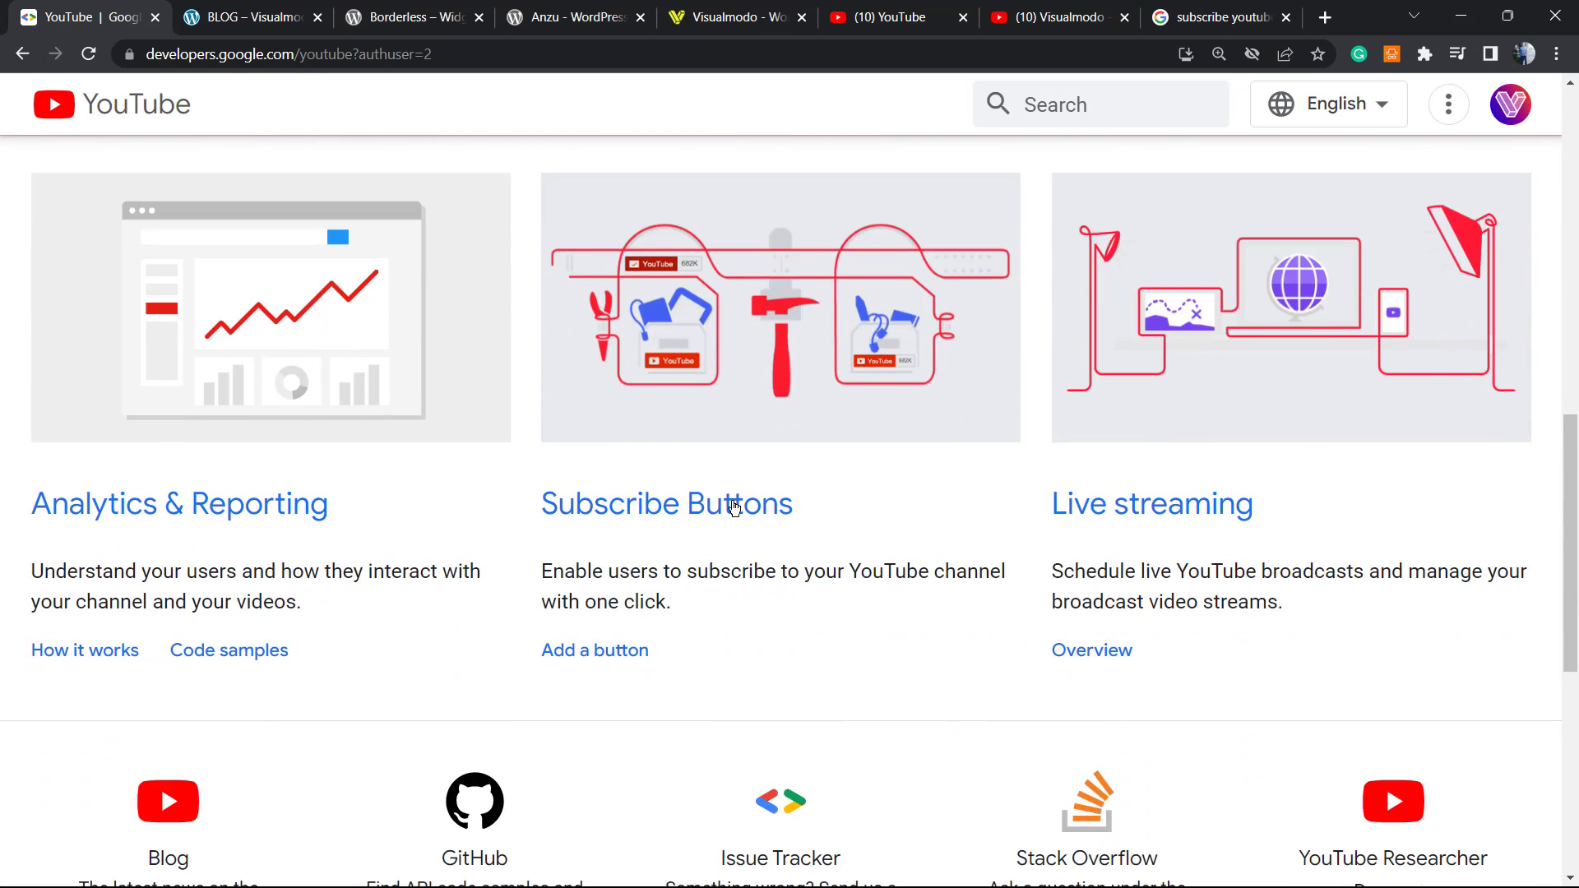
{"action": "left_click", "coordinate": [608, 662]}
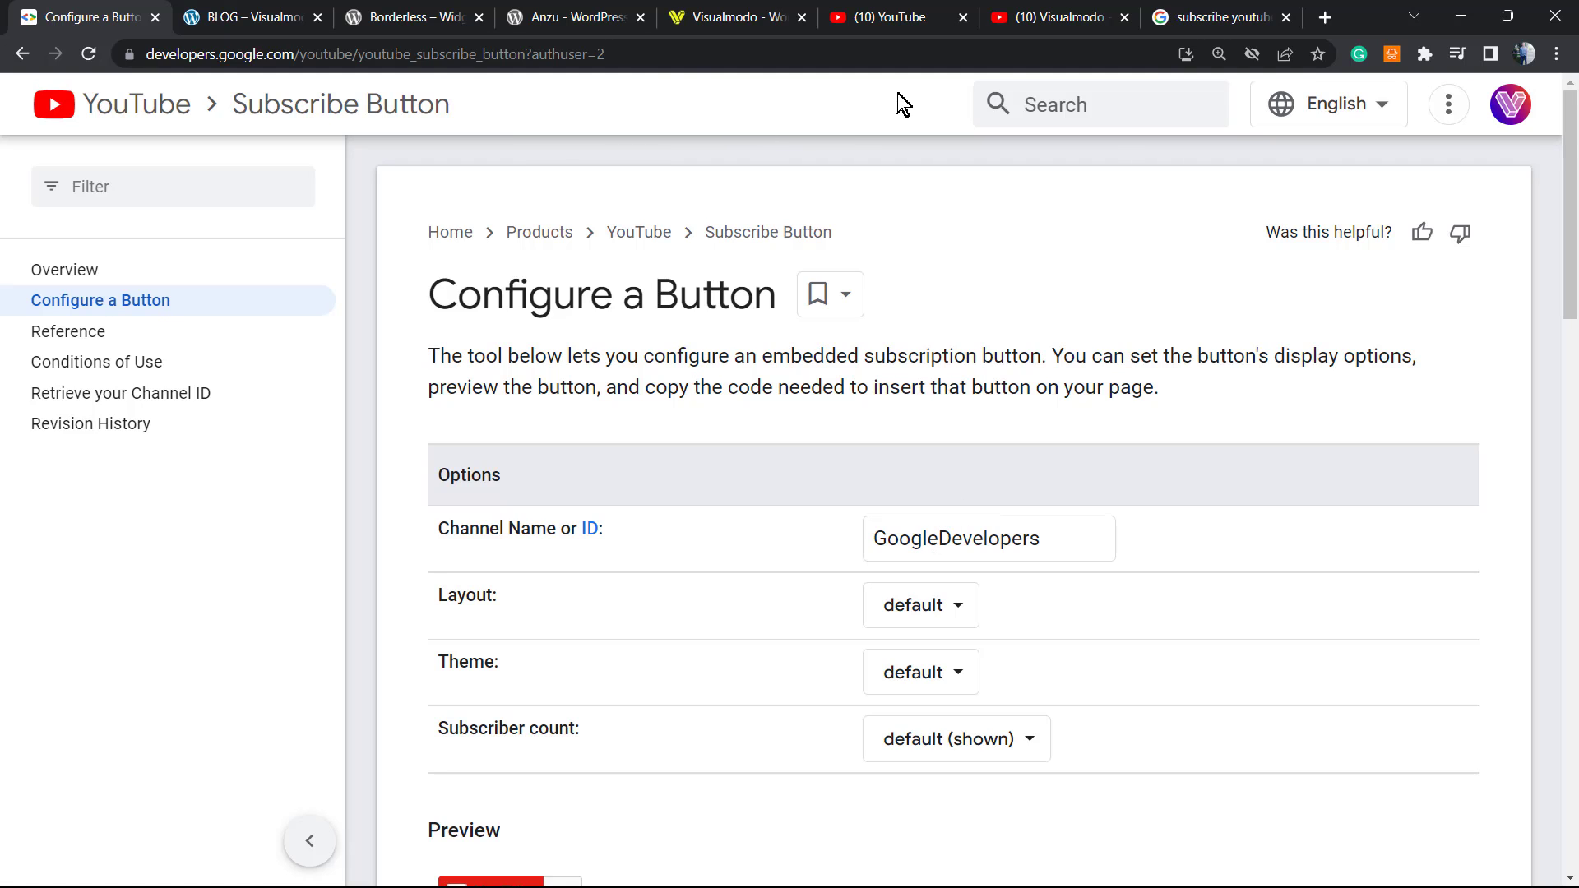
Move between the YouTube tabs and land on the YouTube home page.
{"action": "left_click", "coordinate": [1041, 16]}
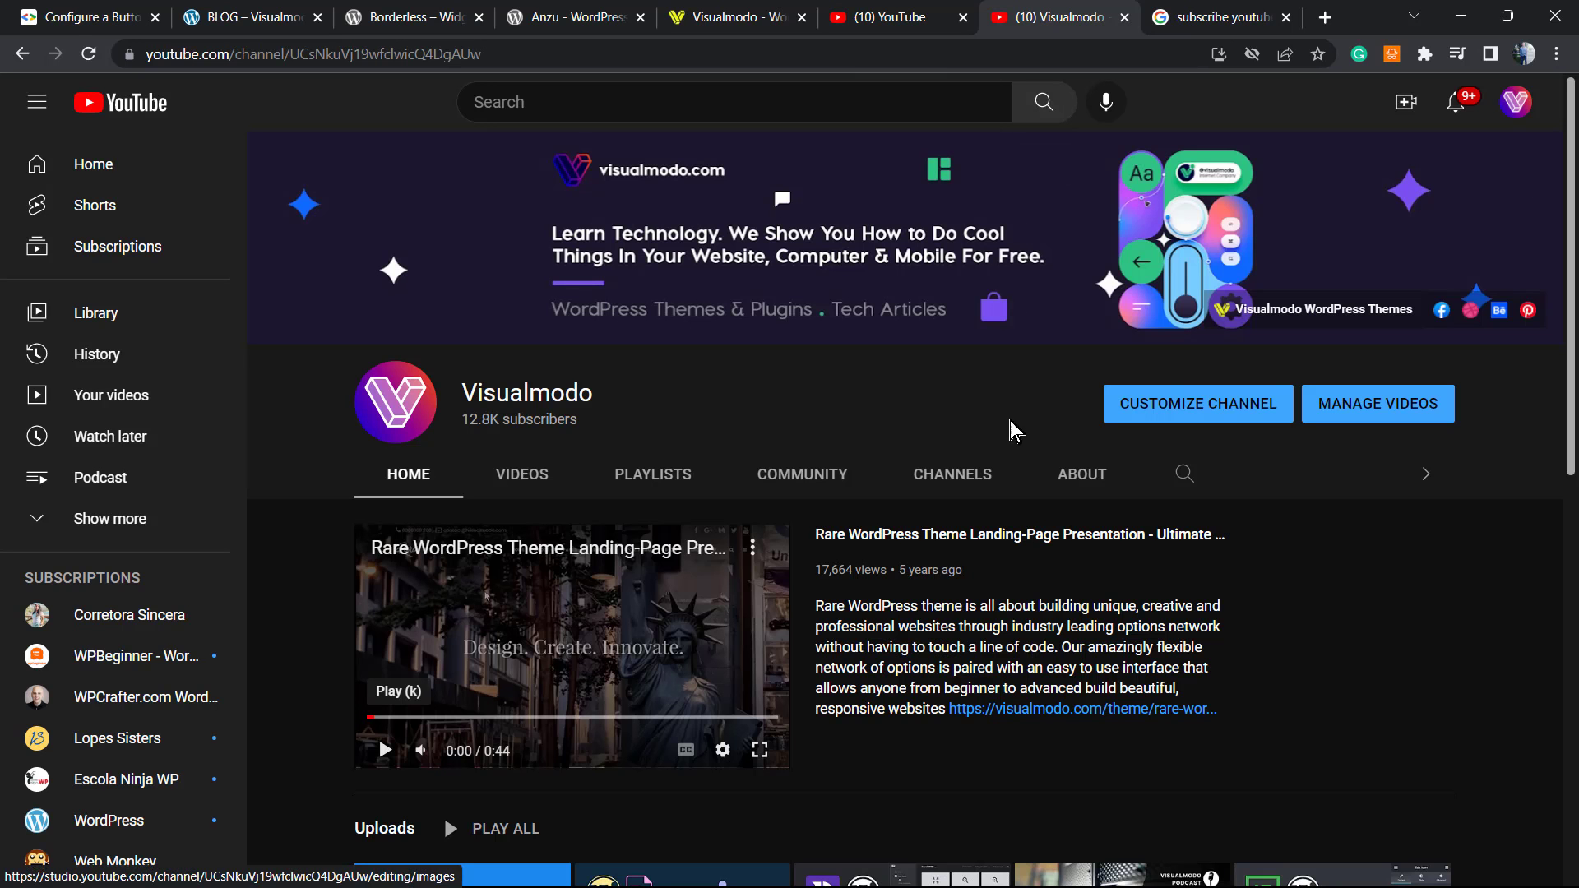
{"action": "left_click", "coordinate": [886, 15]}
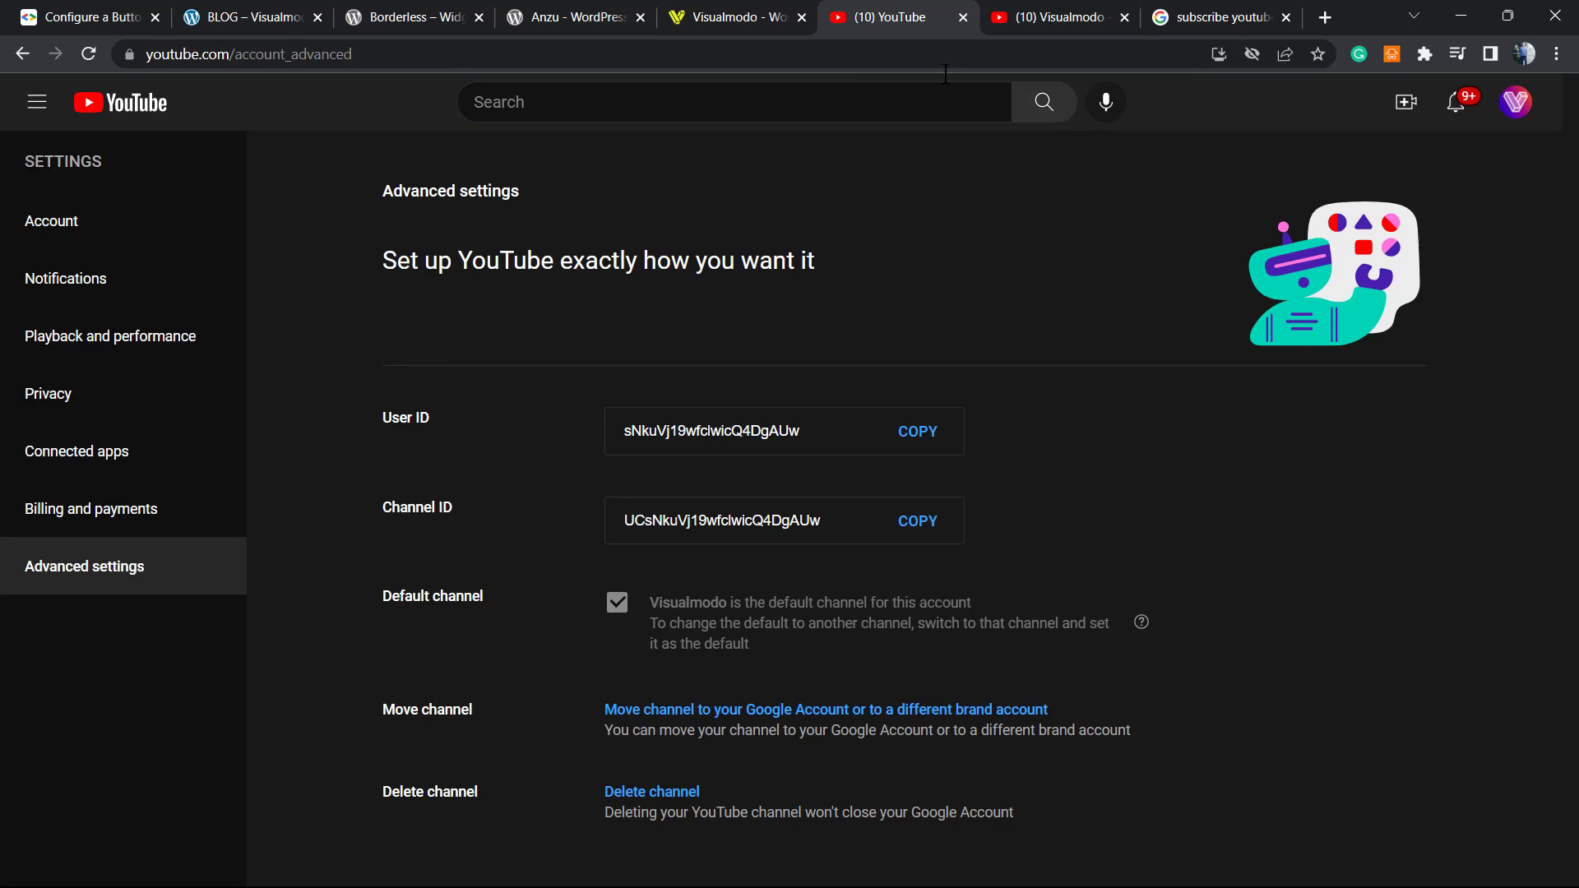
{"action": "left_click", "coordinate": [1043, 15]}
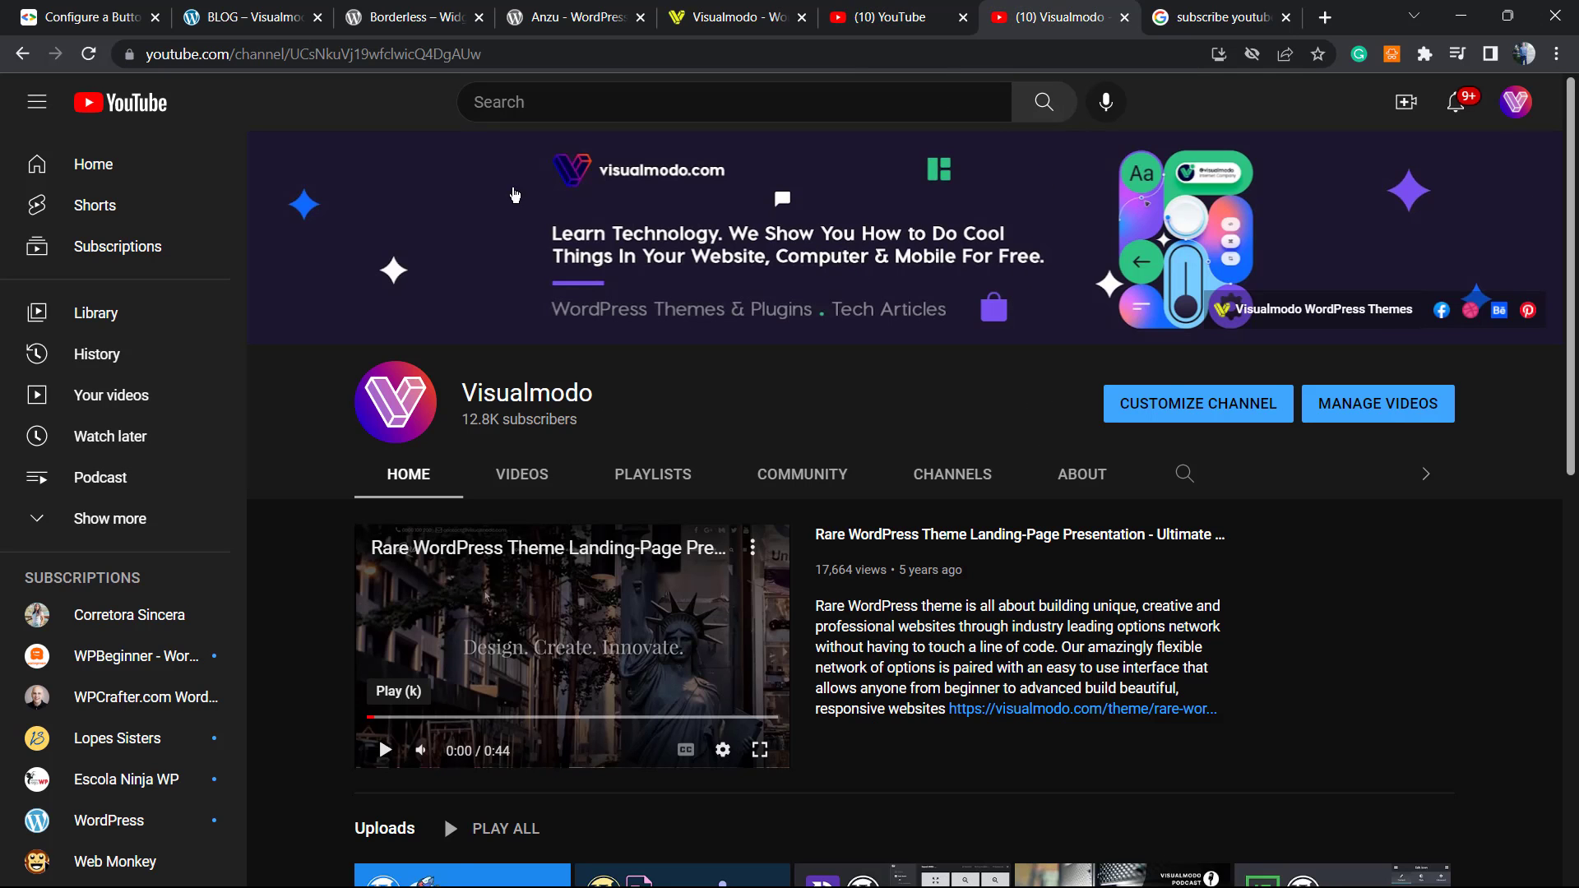
{"action": "mouse_move", "coordinate": [864, 234]}
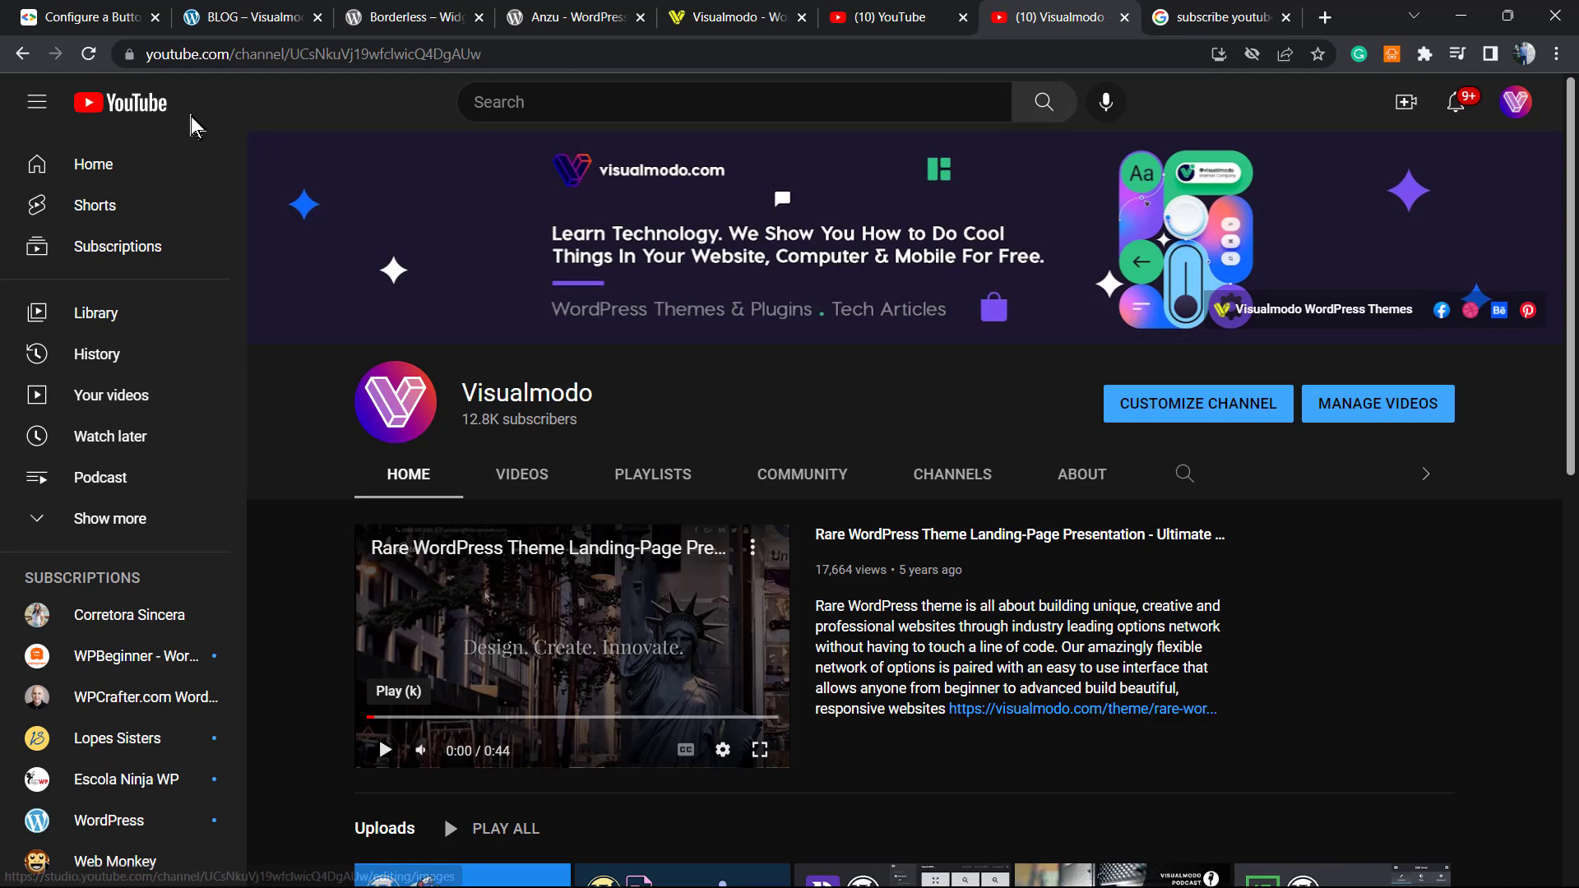
{"action": "key", "text": "ctrl+shift+Tab"}
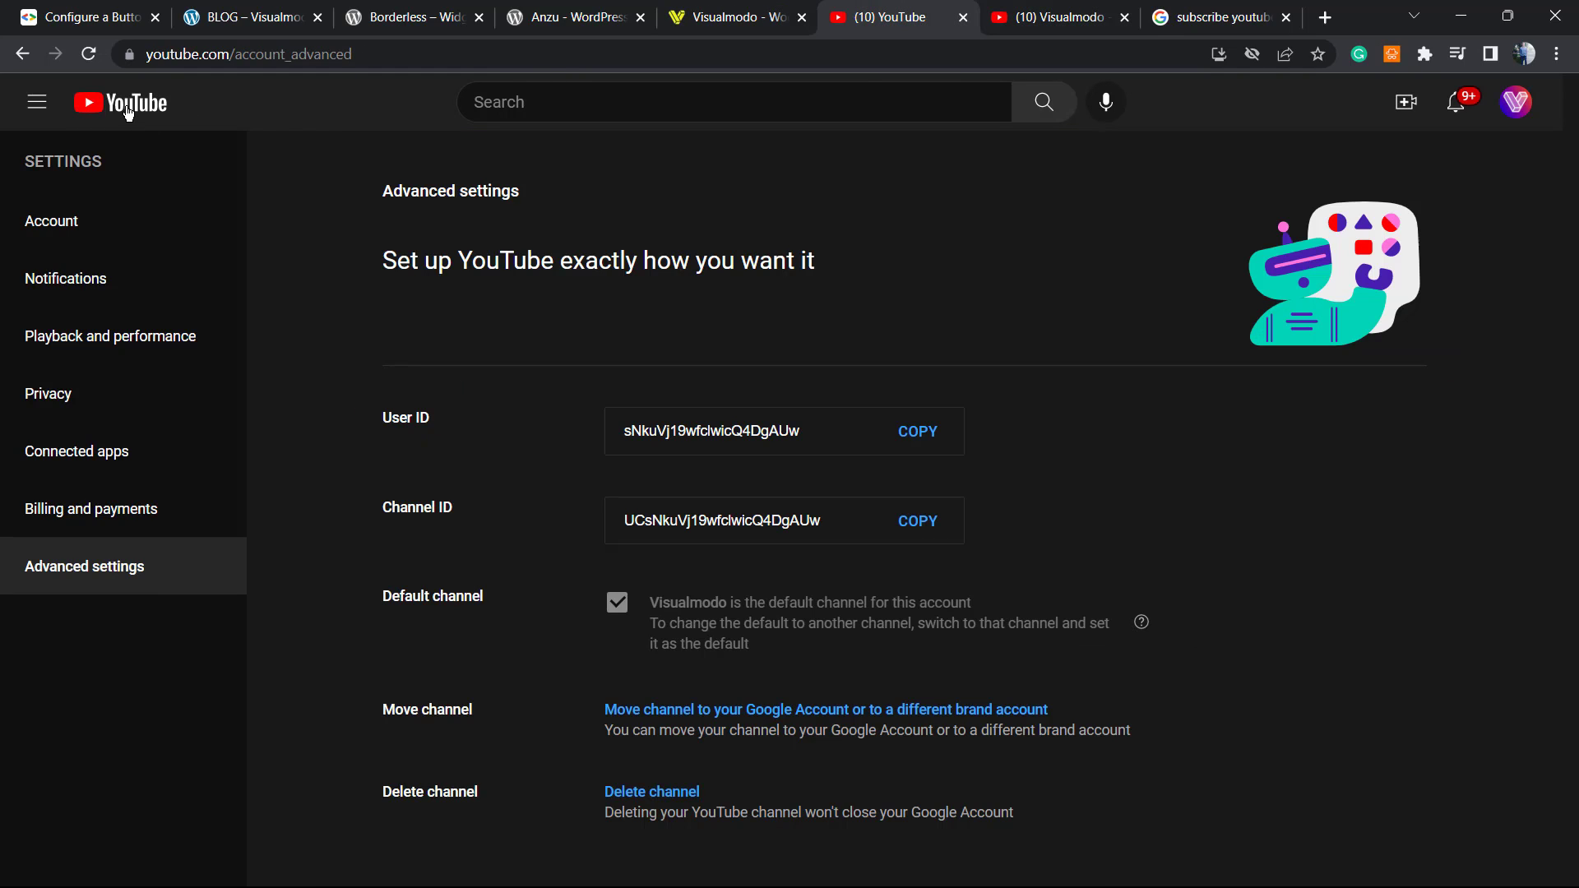
{"action": "left_click", "coordinate": [130, 111]}
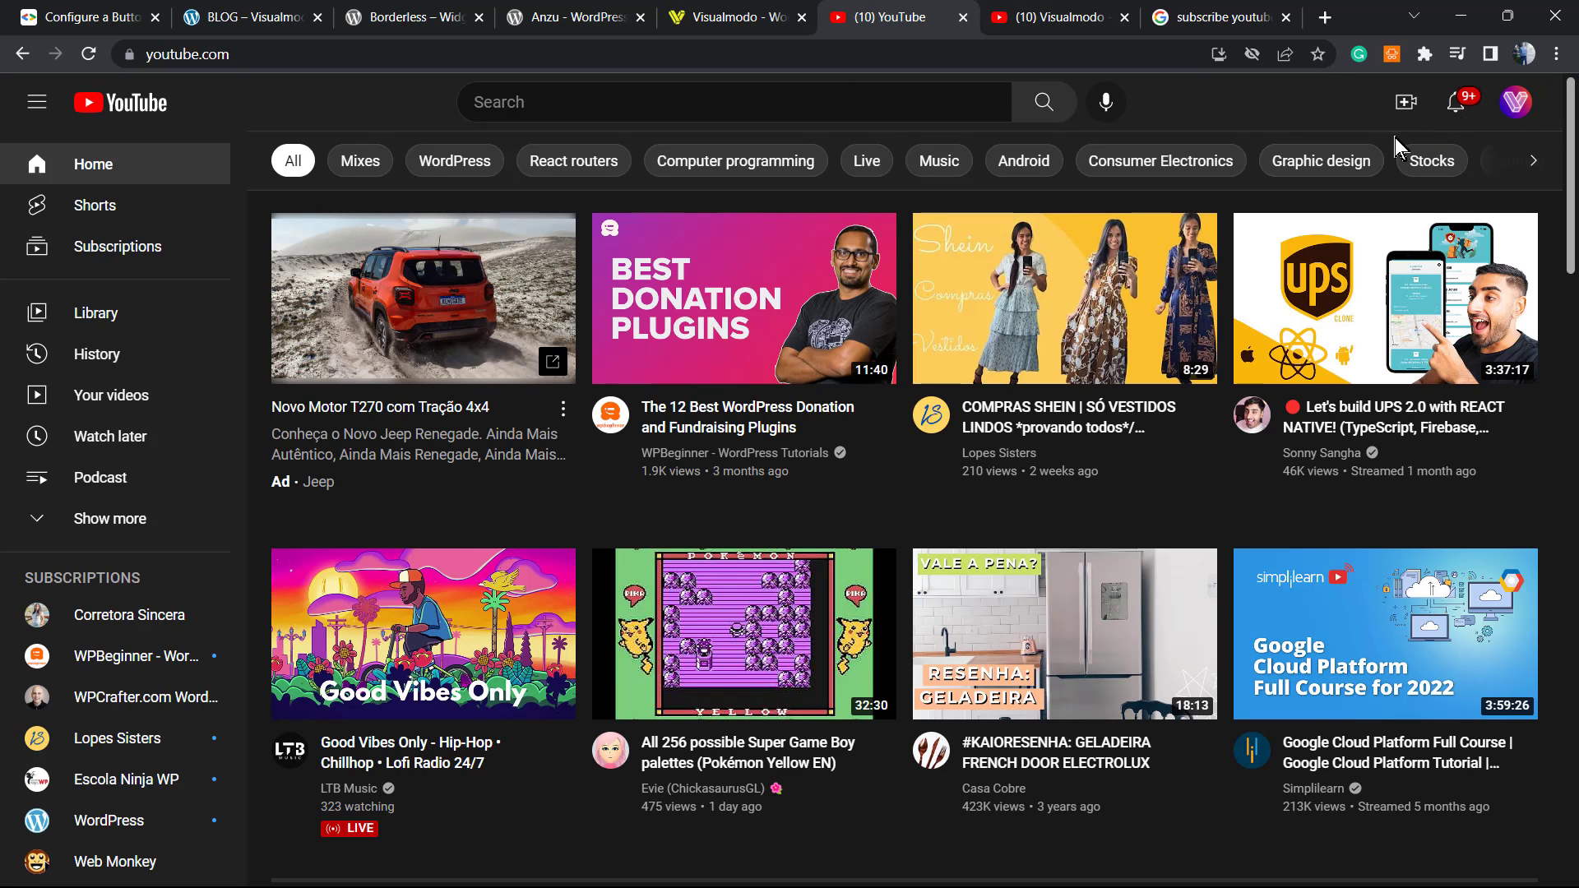
Copy the Visualmodo channel ID from YouTube's Settings > Advanced settings.
{"action": "left_click", "coordinate": [1514, 105]}
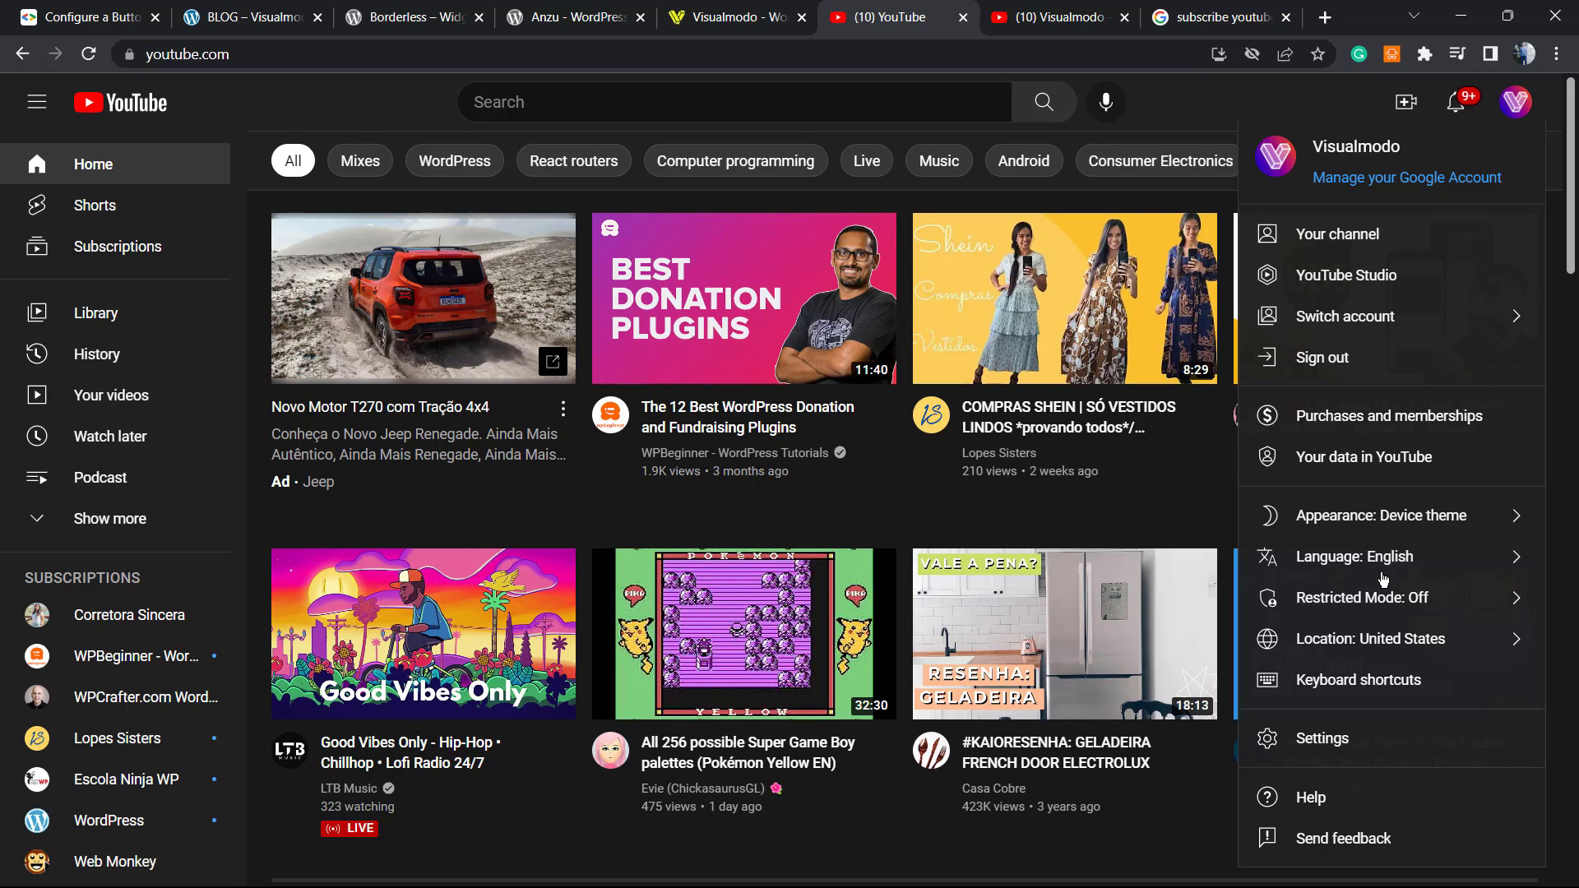
{"action": "left_click", "coordinate": [1339, 750]}
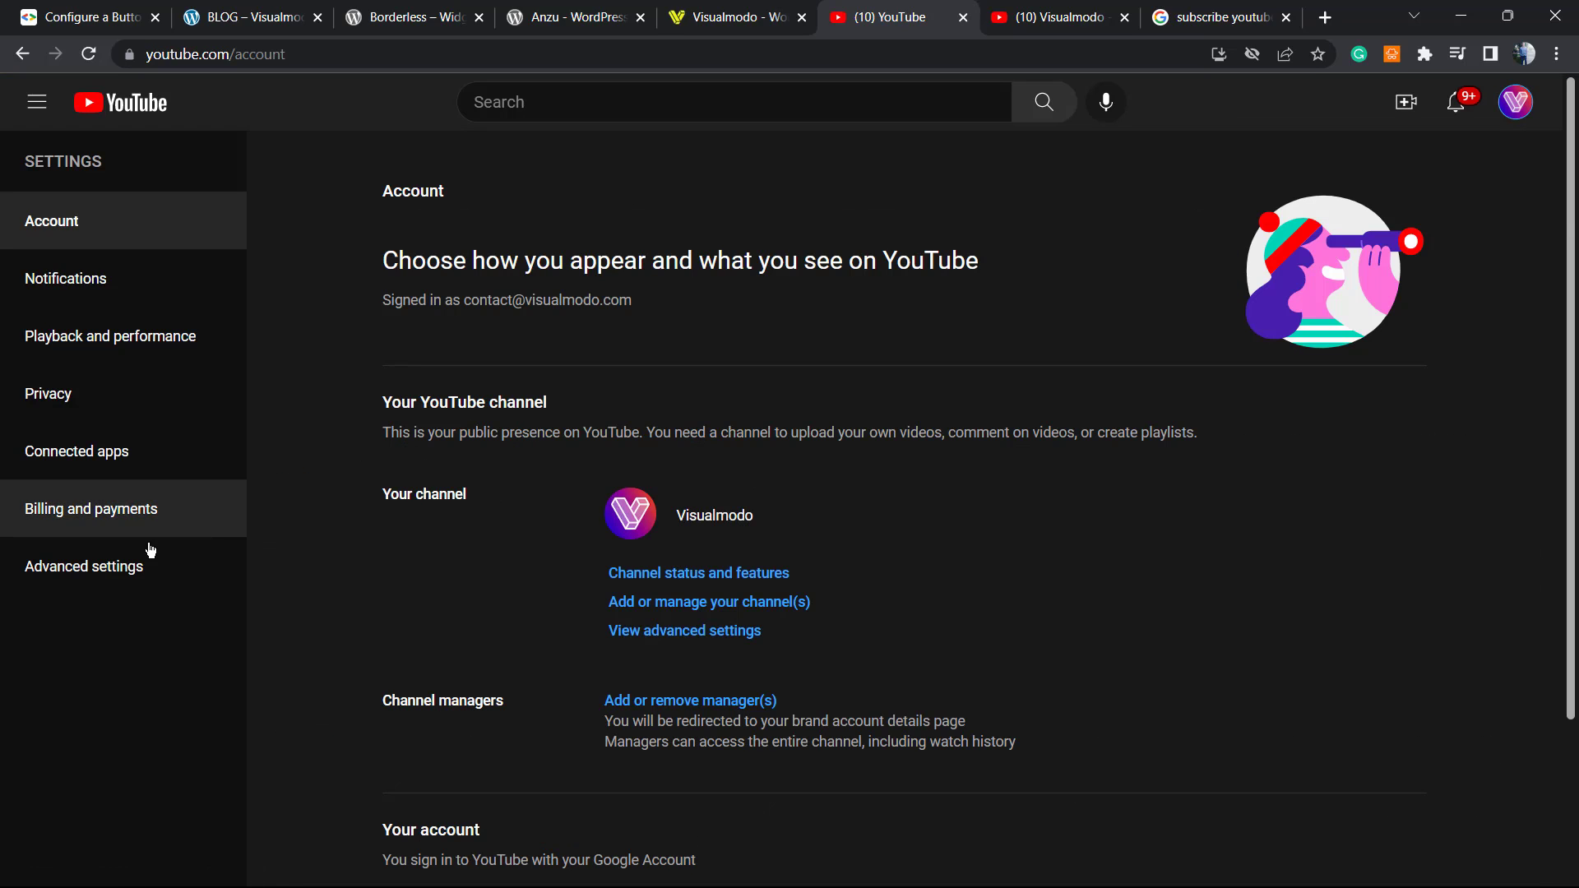
{"action": "left_click", "coordinate": [83, 578]}
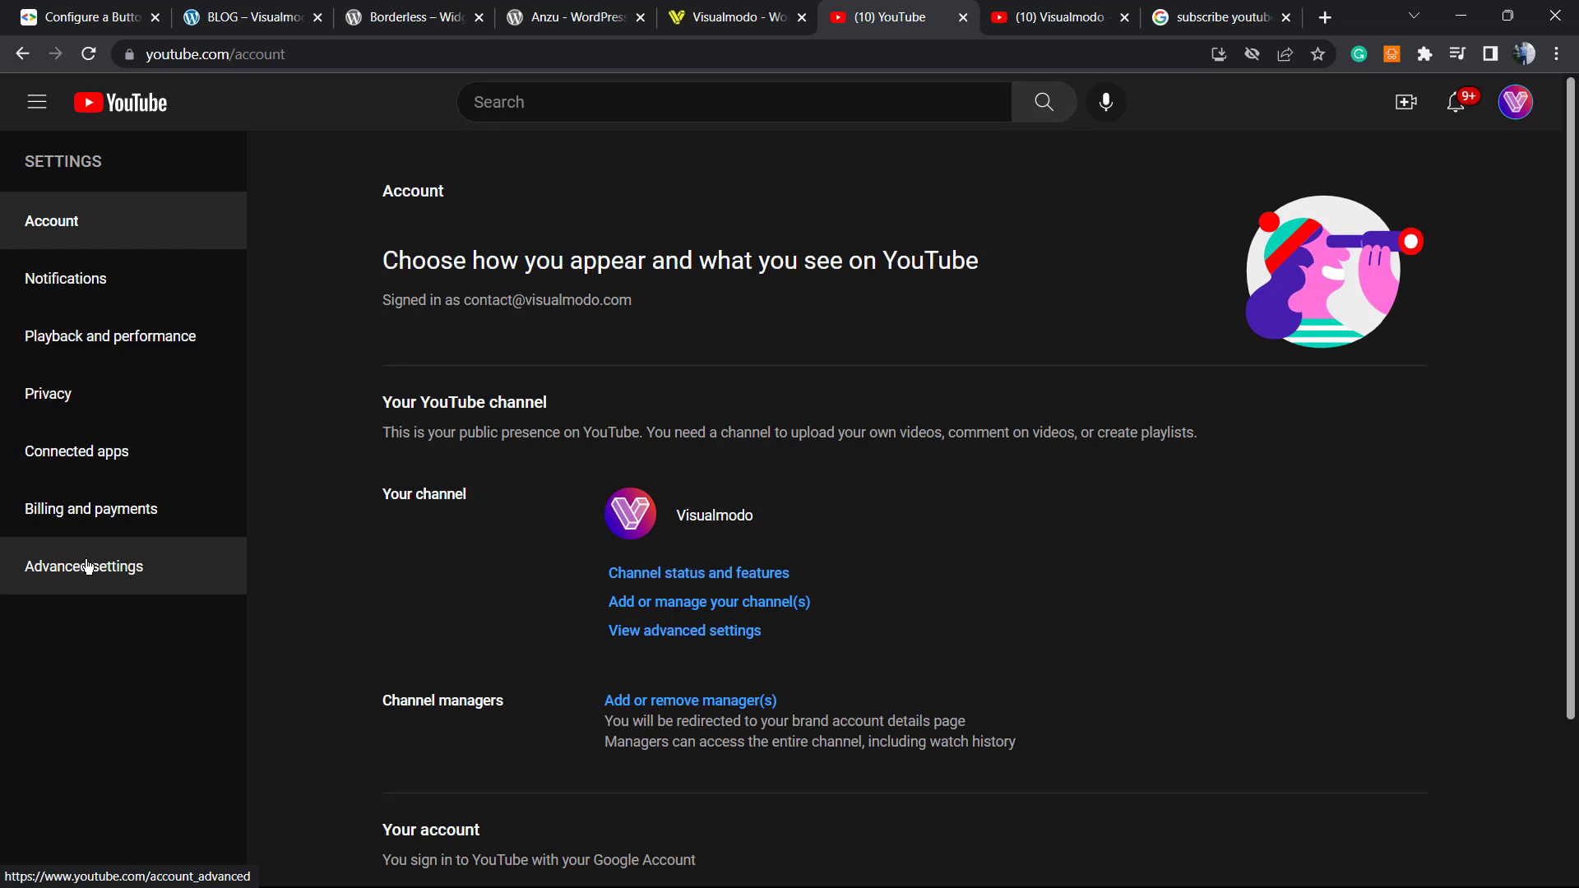
{"action": "left_click", "coordinate": [88, 568]}
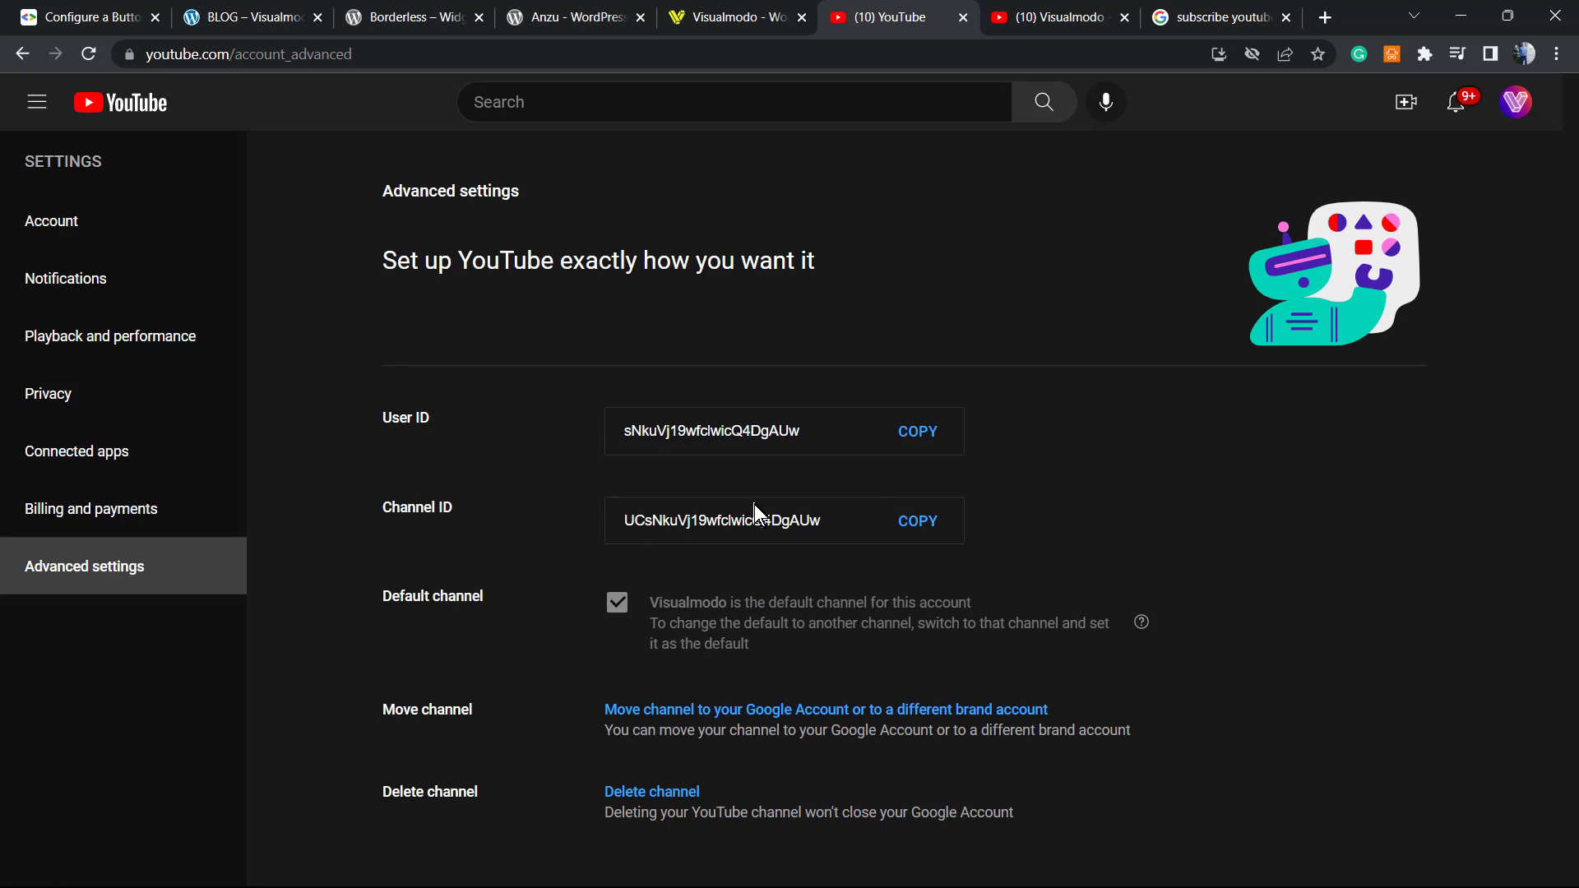
{"action": "left_click", "coordinate": [923, 523]}
{"action": "left_click", "coordinate": [921, 524]}
Replace the GoogleDevelopers channel with the copied Visualmodo channel ID.
{"action": "left_click", "coordinate": [124, 17]}
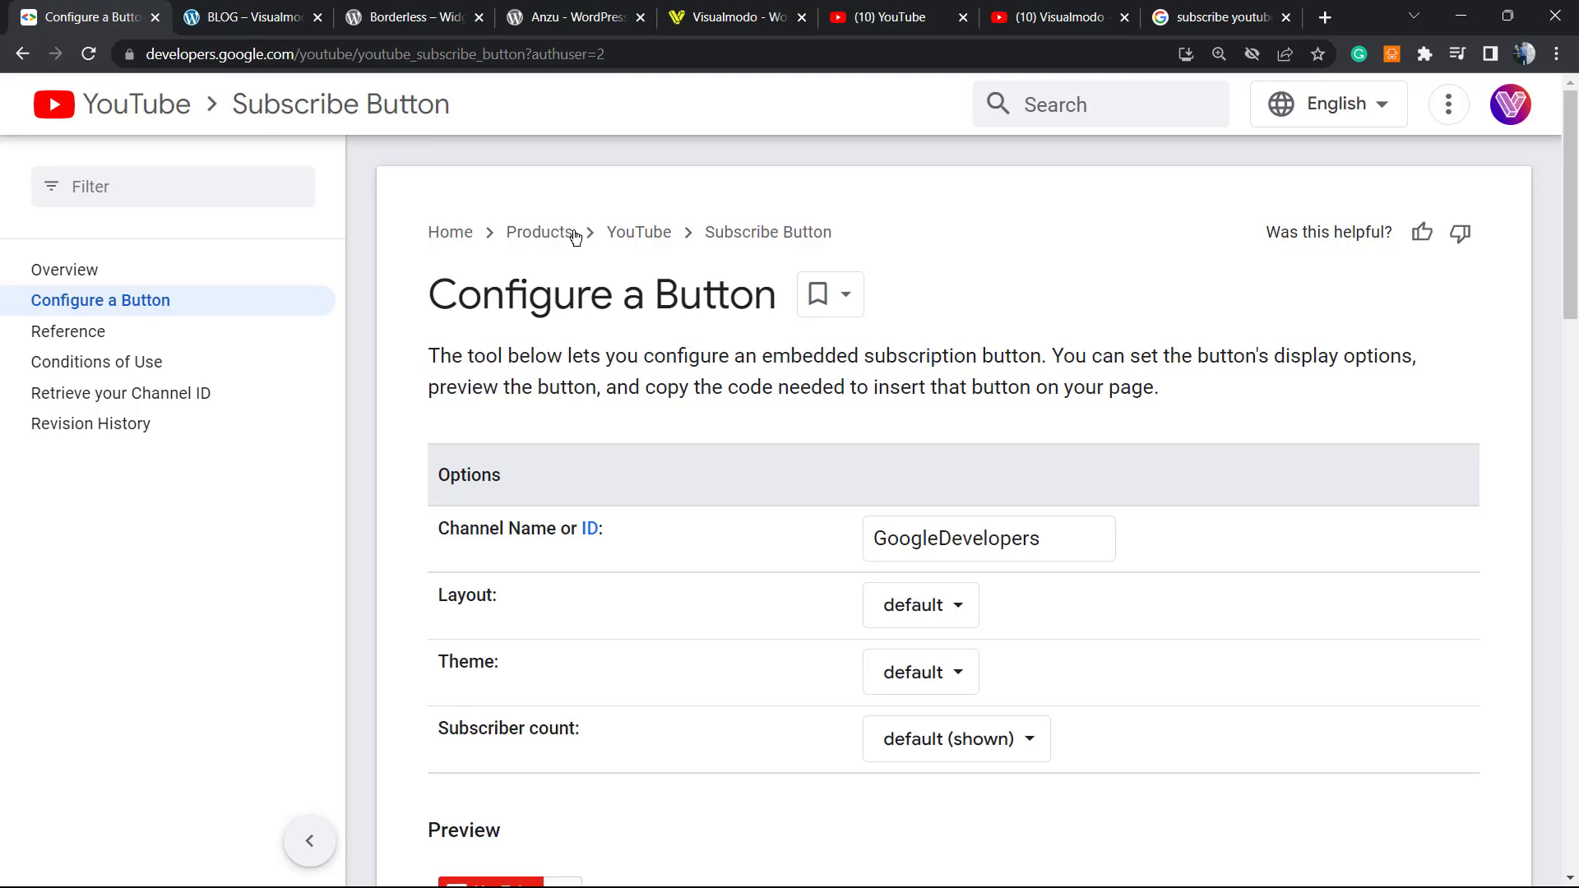
{"action": "left_click", "coordinate": [879, 537]}
{"action": "key", "text": "ctrl+a"}
{"action": "key", "text": "ctrl+v"}
{"action": "left_click", "coordinate": [1191, 563]}
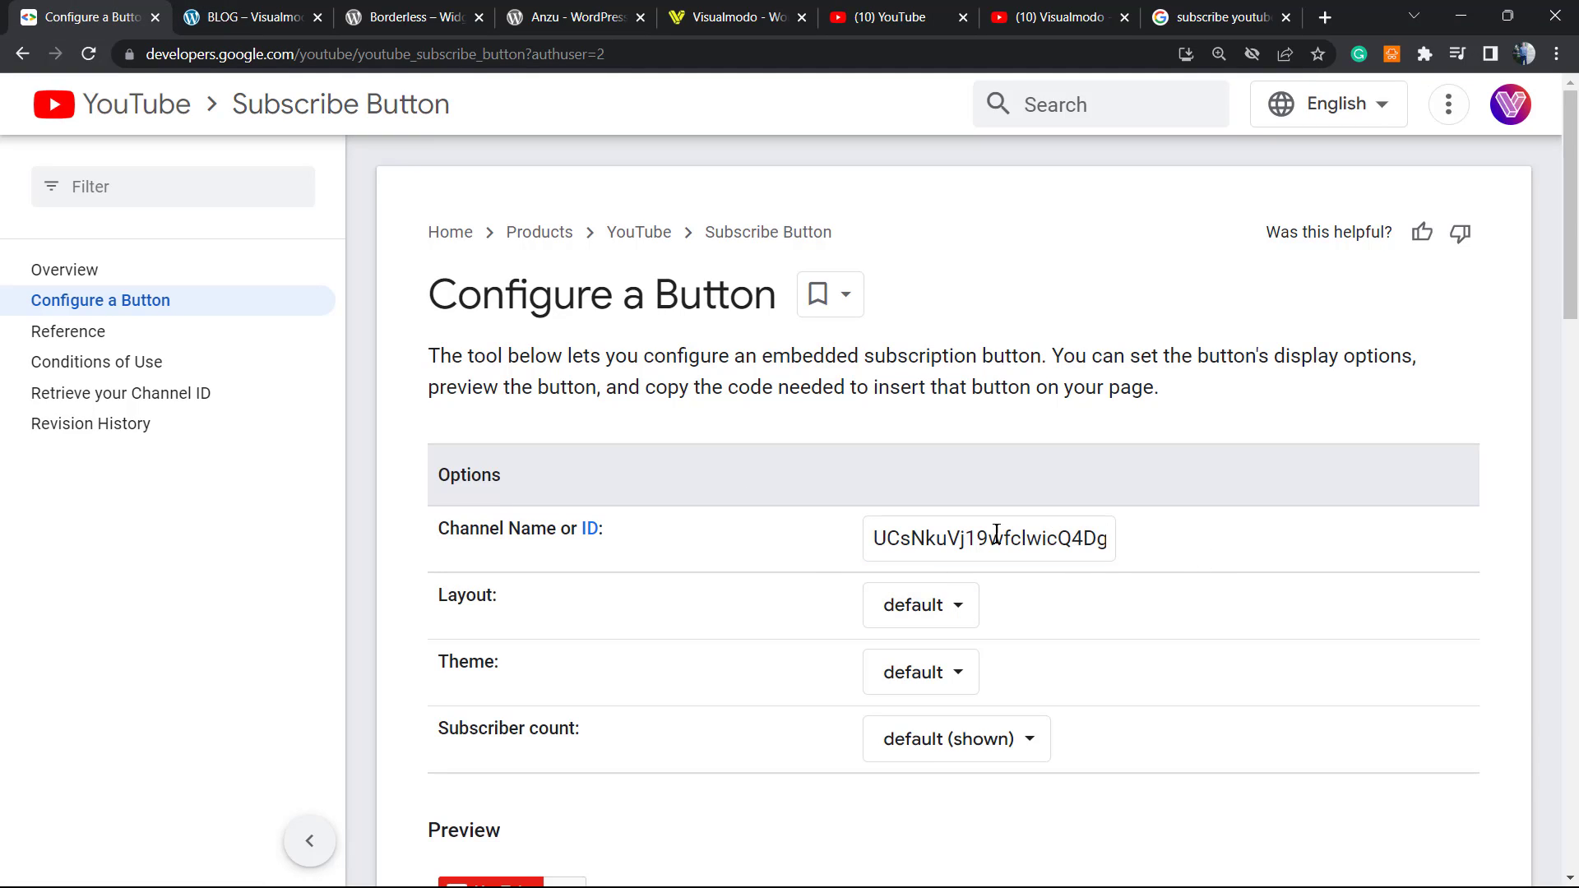
Set the subscribe button layout to full.
{"action": "scroll", "coordinate": [786, 526], "scroll_direction": "down", "scroll_amount": 3}
{"action": "scroll", "coordinate": [720, 539], "scroll_direction": "down", "scroll_amount": 1}
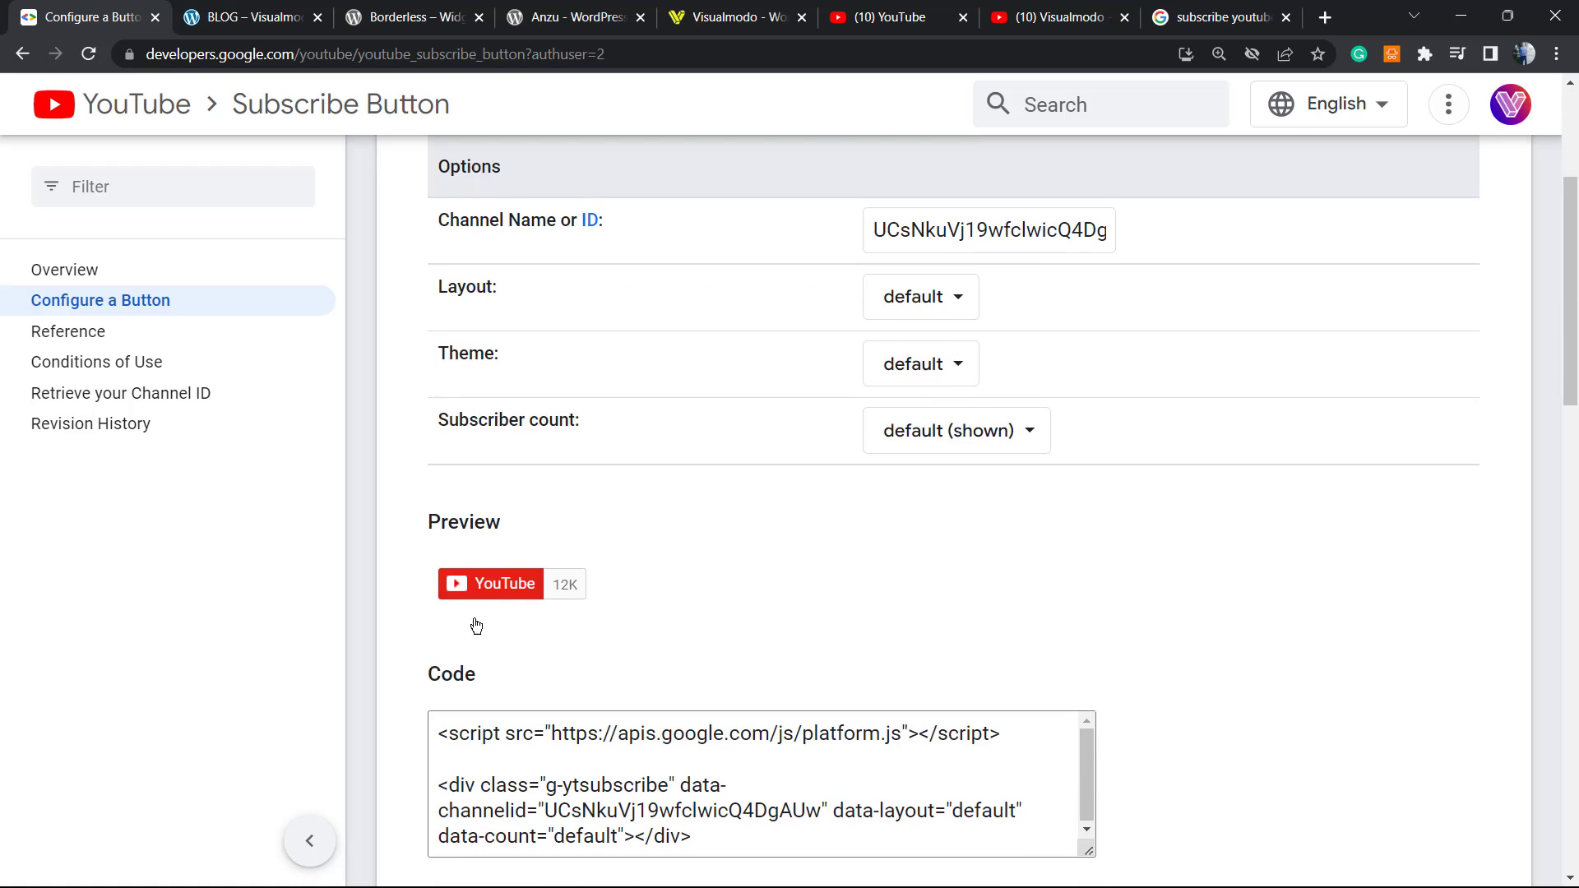
{"action": "scroll", "coordinate": [698, 546], "scroll_direction": "up", "scroll_amount": 1}
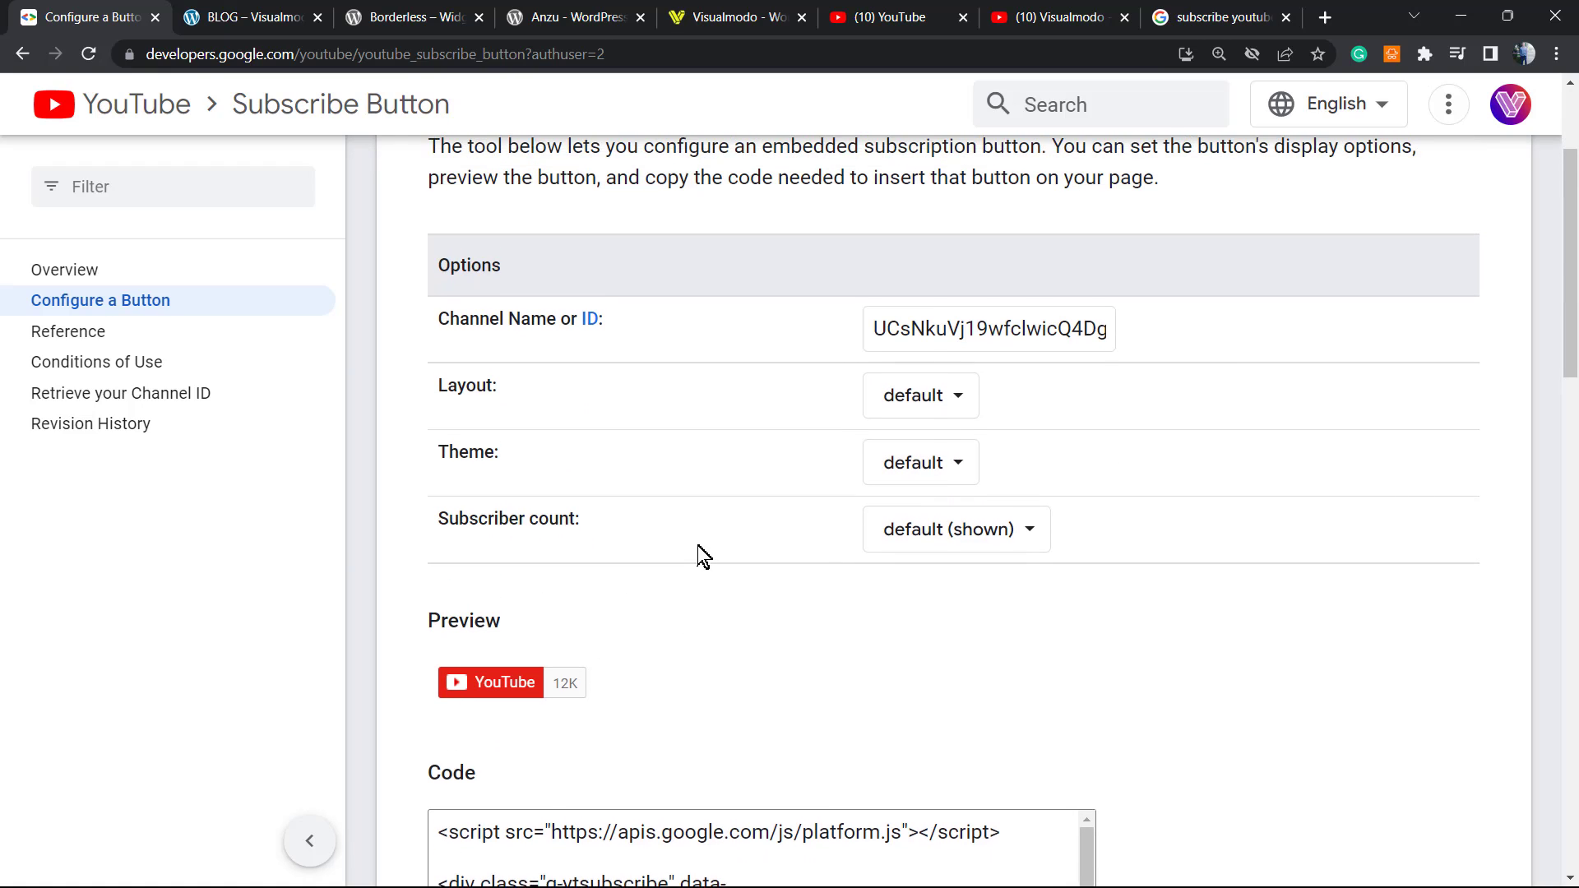
{"action": "scroll", "coordinate": [802, 551], "scroll_direction": "up", "scroll_amount": 1}
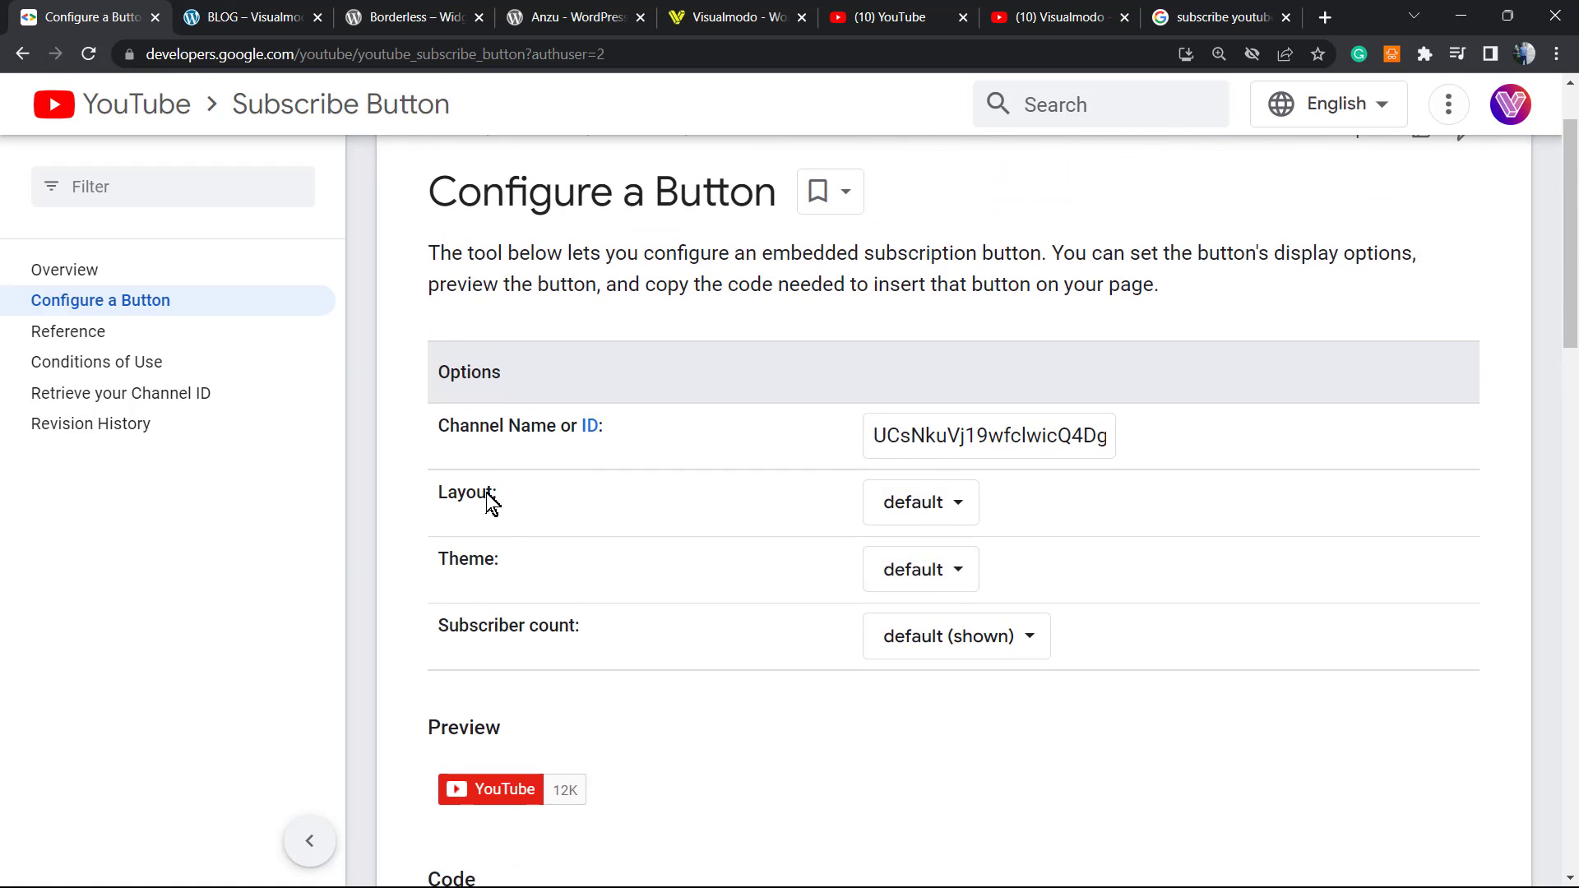
{"action": "left_click", "coordinate": [920, 496]}
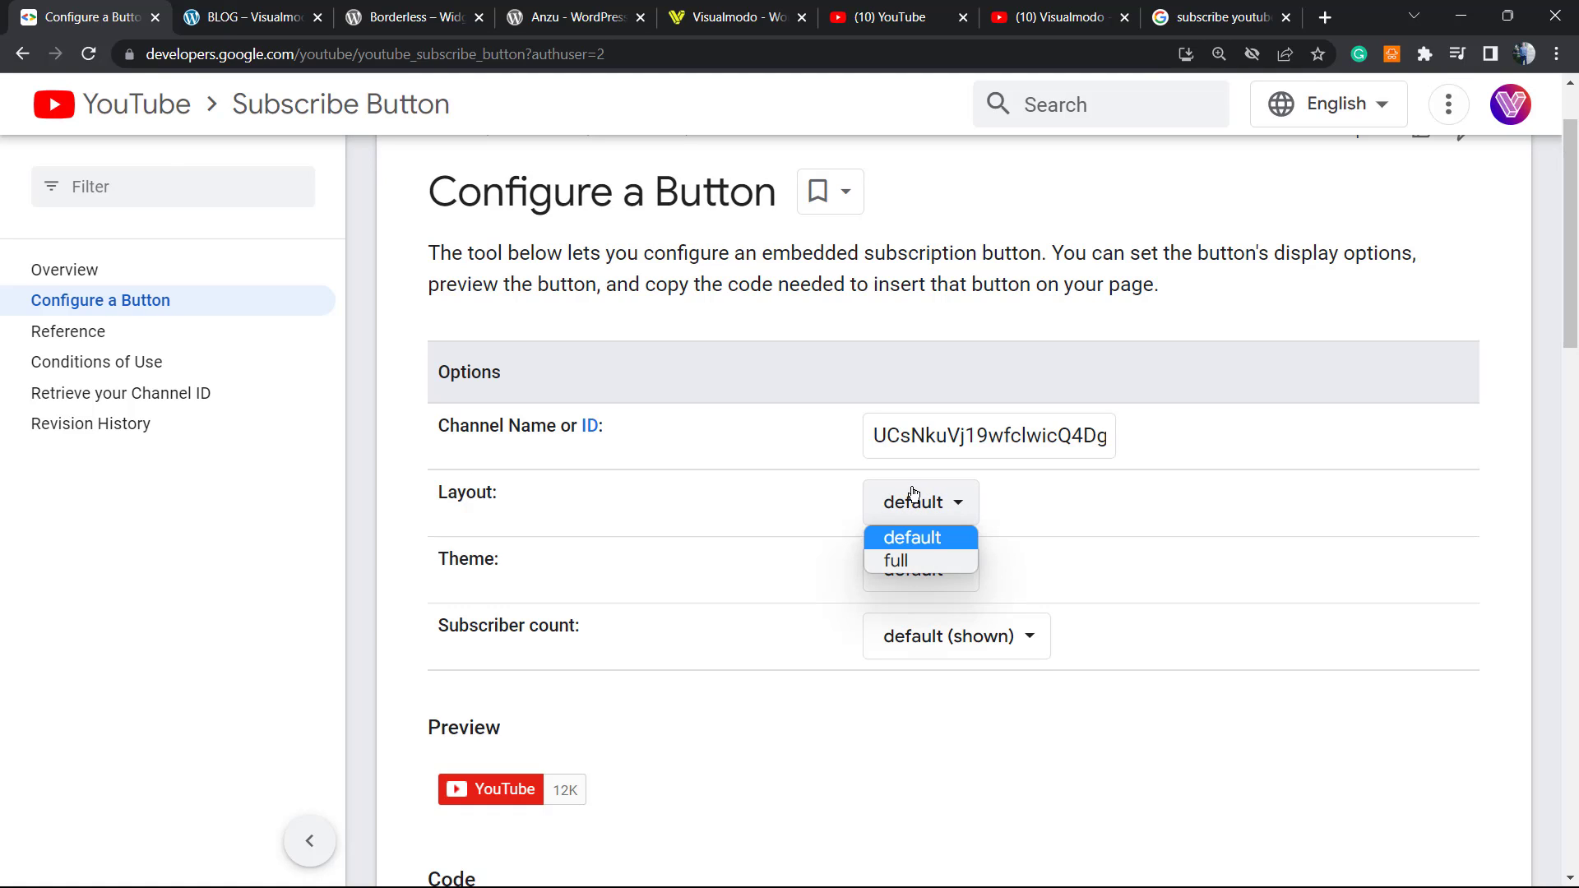
{"action": "left_click", "coordinate": [924, 563]}
Try the dark button theme, then return it to default.
{"action": "scroll", "coordinate": [530, 586], "scroll_direction": "down", "scroll_amount": 2}
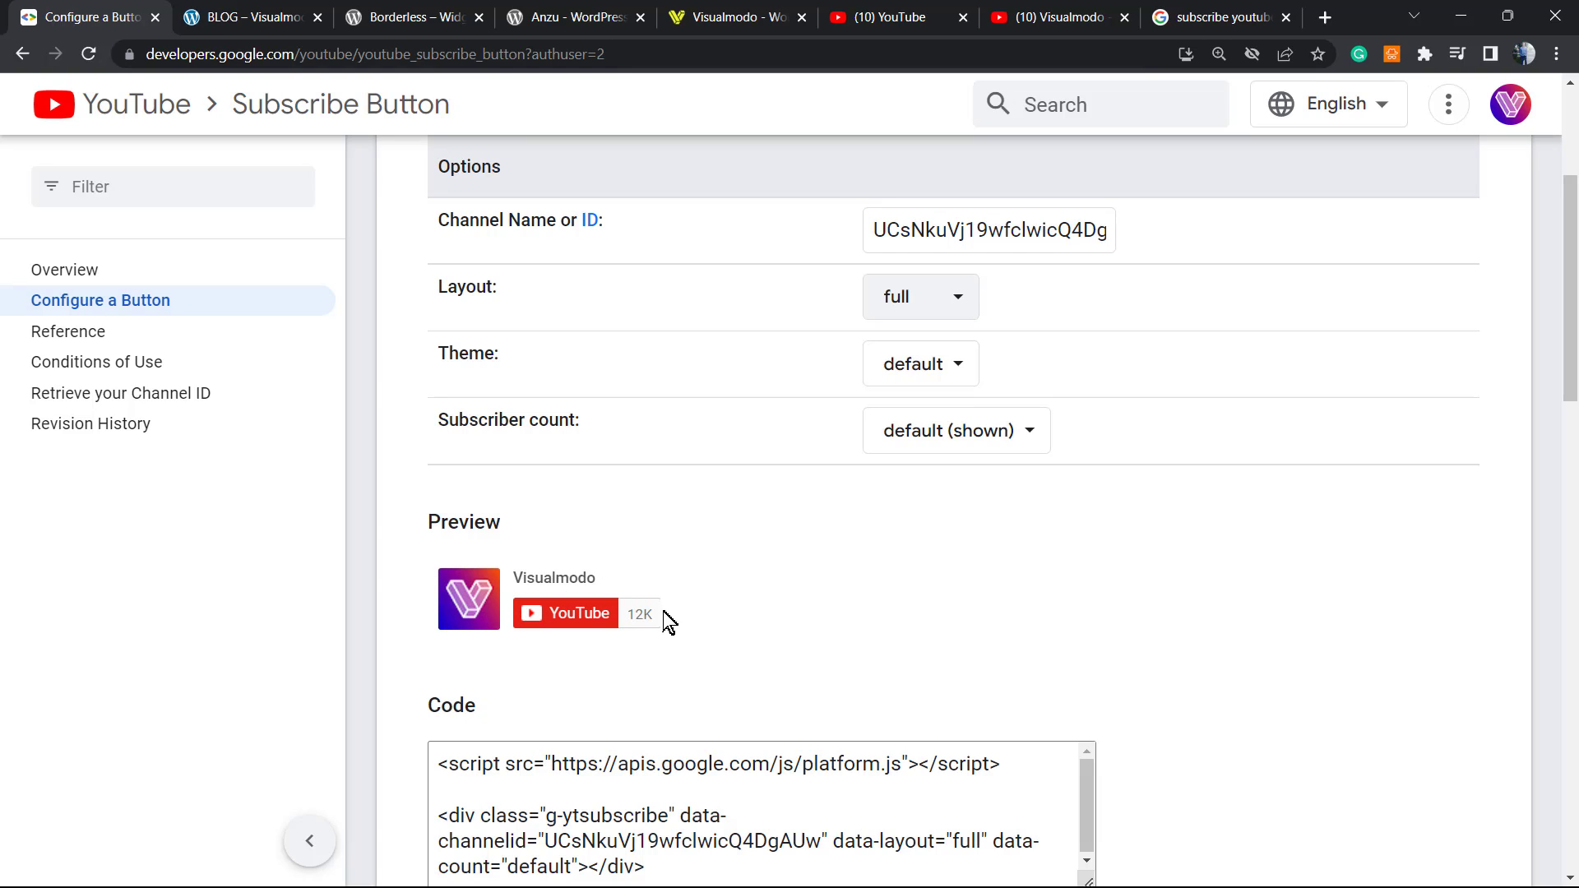
{"action": "scroll", "coordinate": [916, 510], "scroll_direction": "up", "scroll_amount": 3}
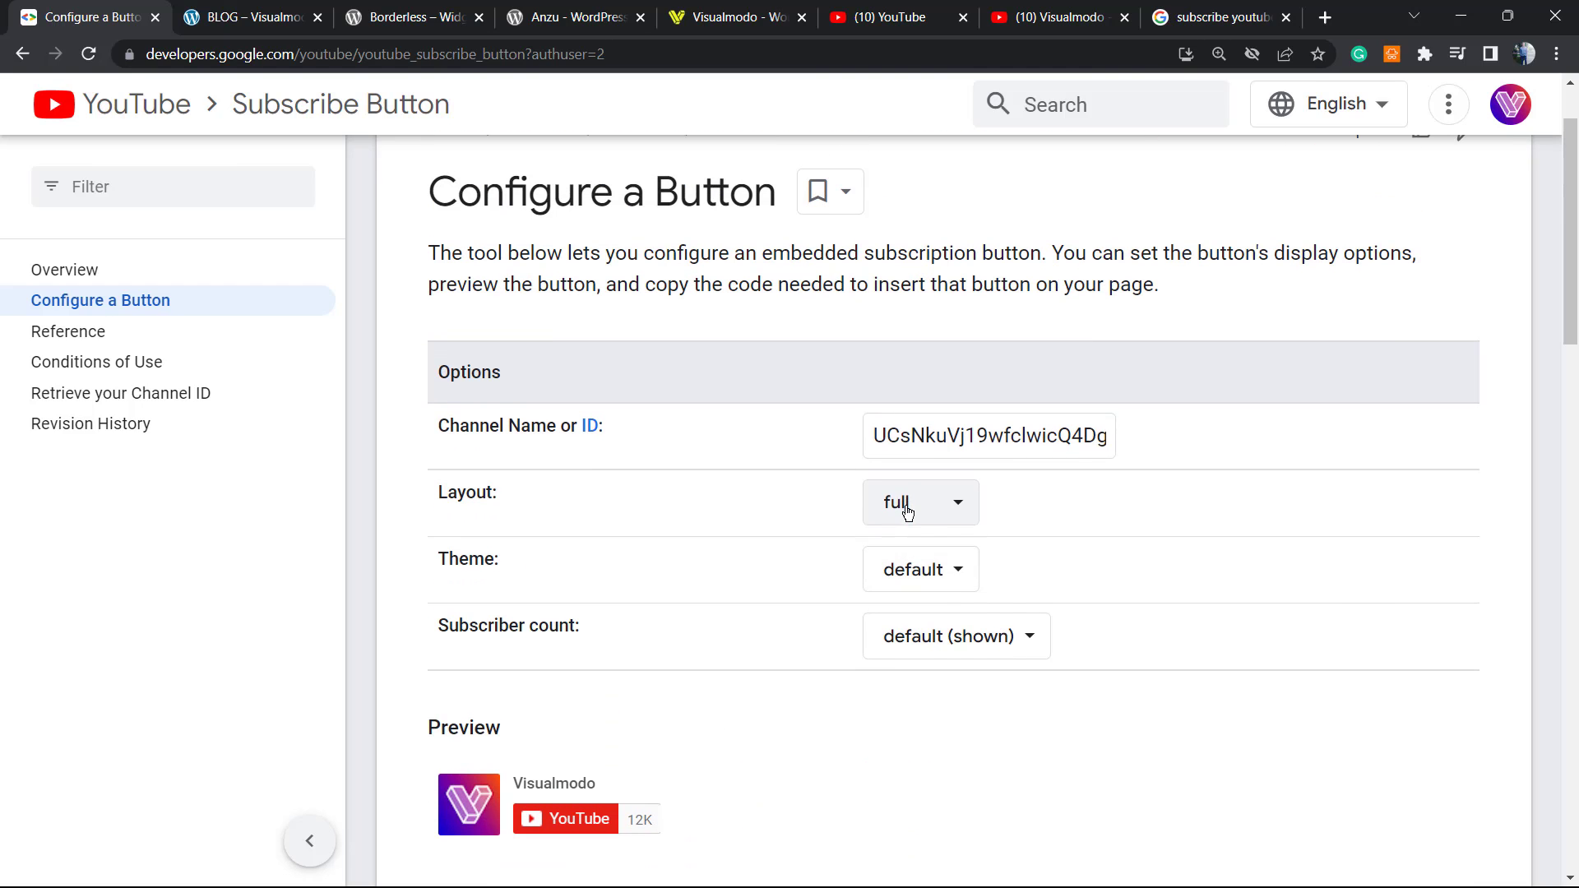
{"action": "left_click", "coordinate": [932, 576]}
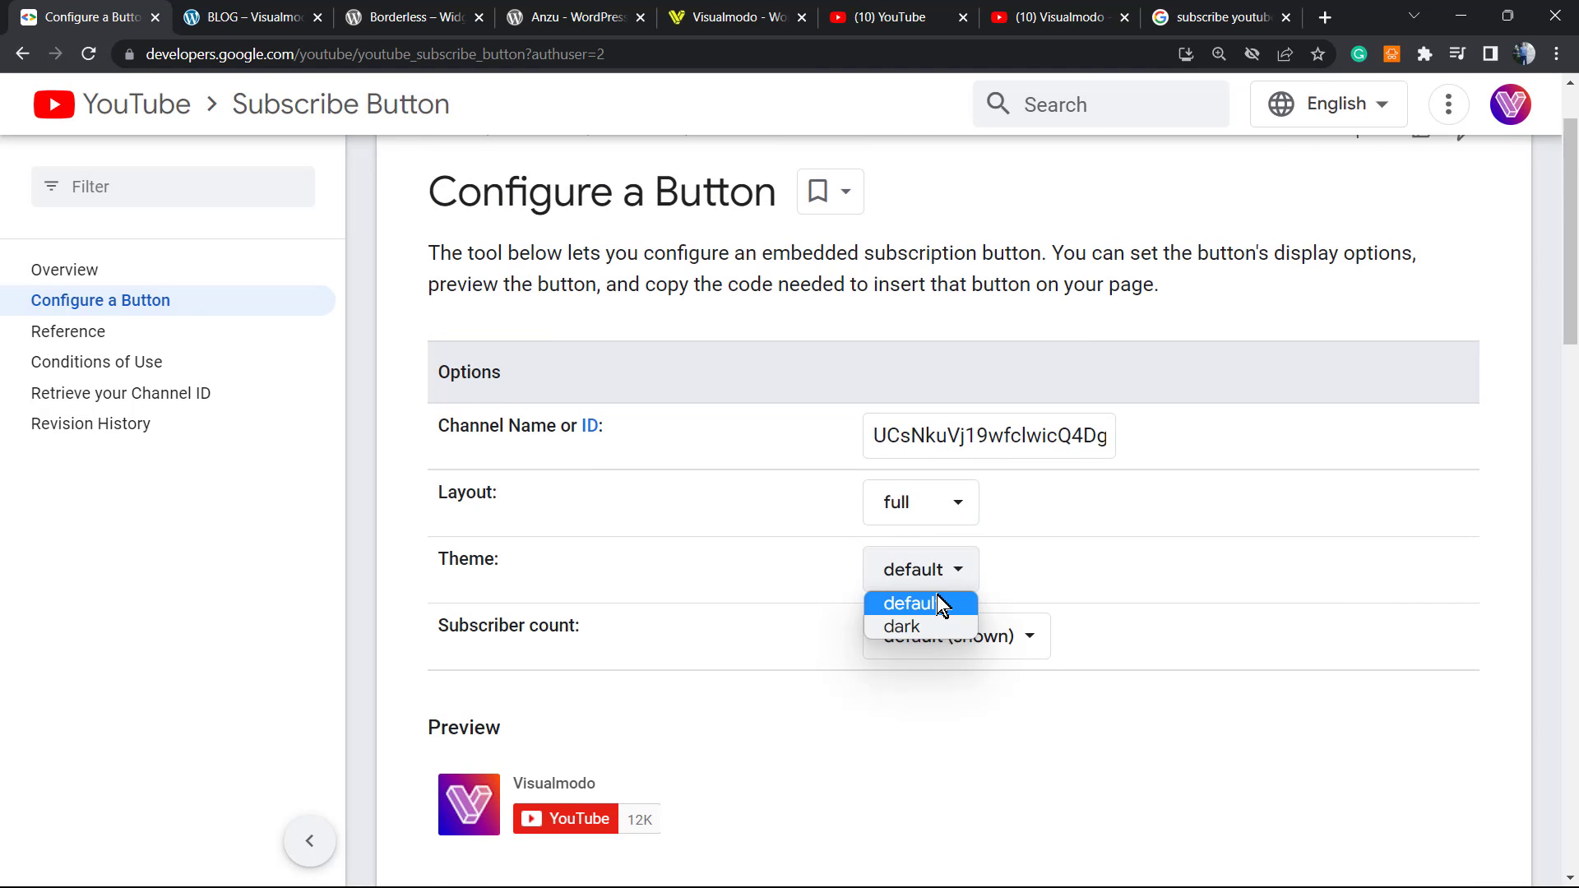
{"action": "left_click", "coordinate": [938, 632]}
{"action": "scroll", "coordinate": [751, 594], "scroll_direction": "down", "scroll_amount": 2}
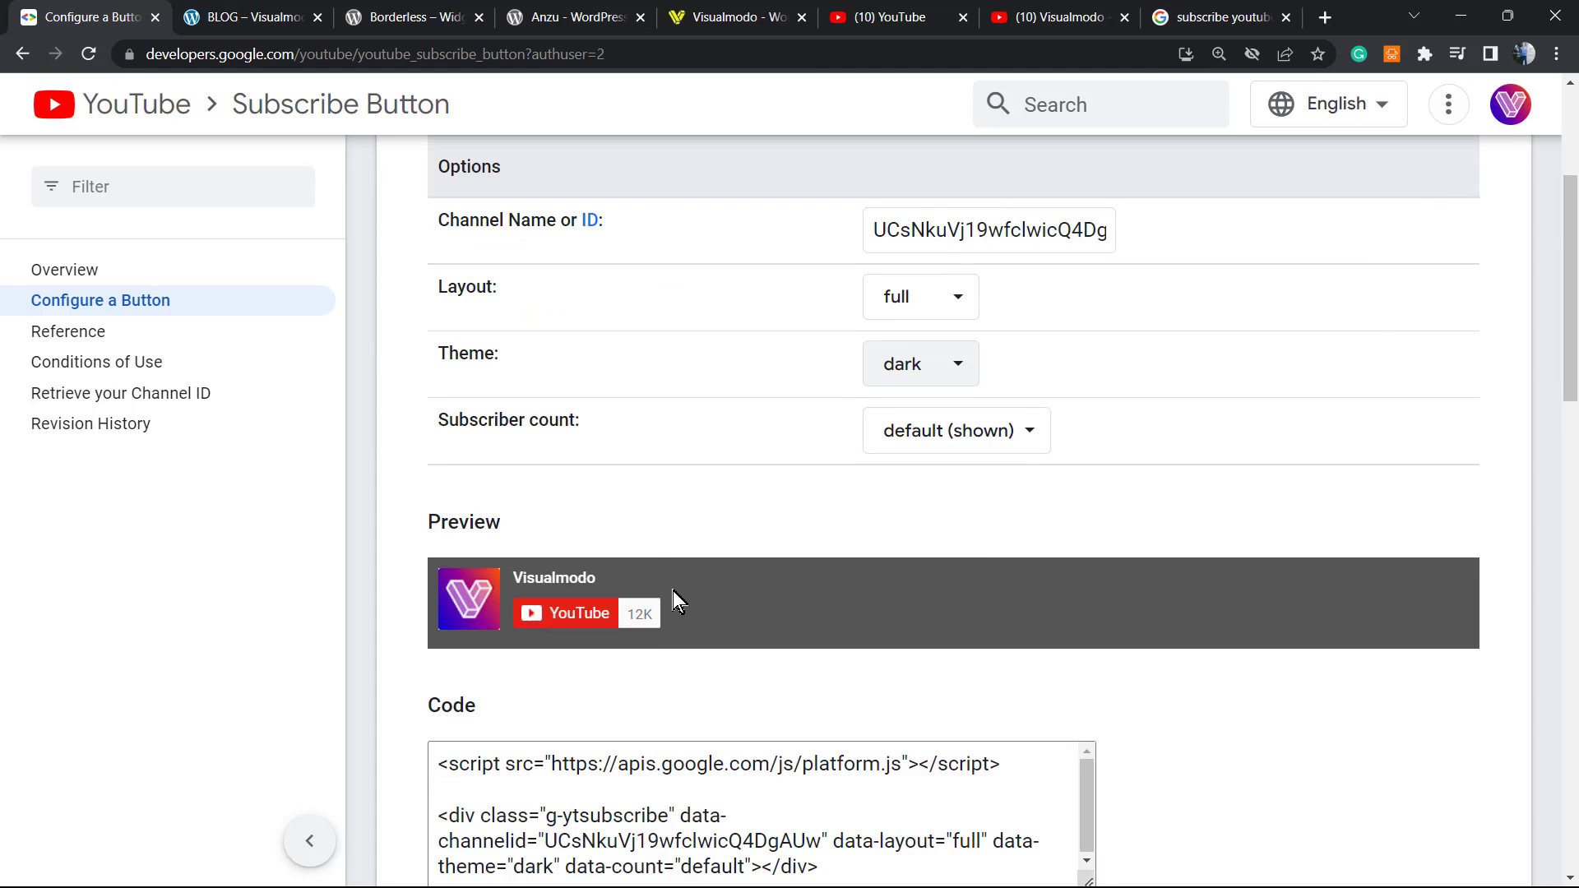
{"action": "scroll", "coordinate": [802, 540], "scroll_direction": "up", "scroll_amount": 1}
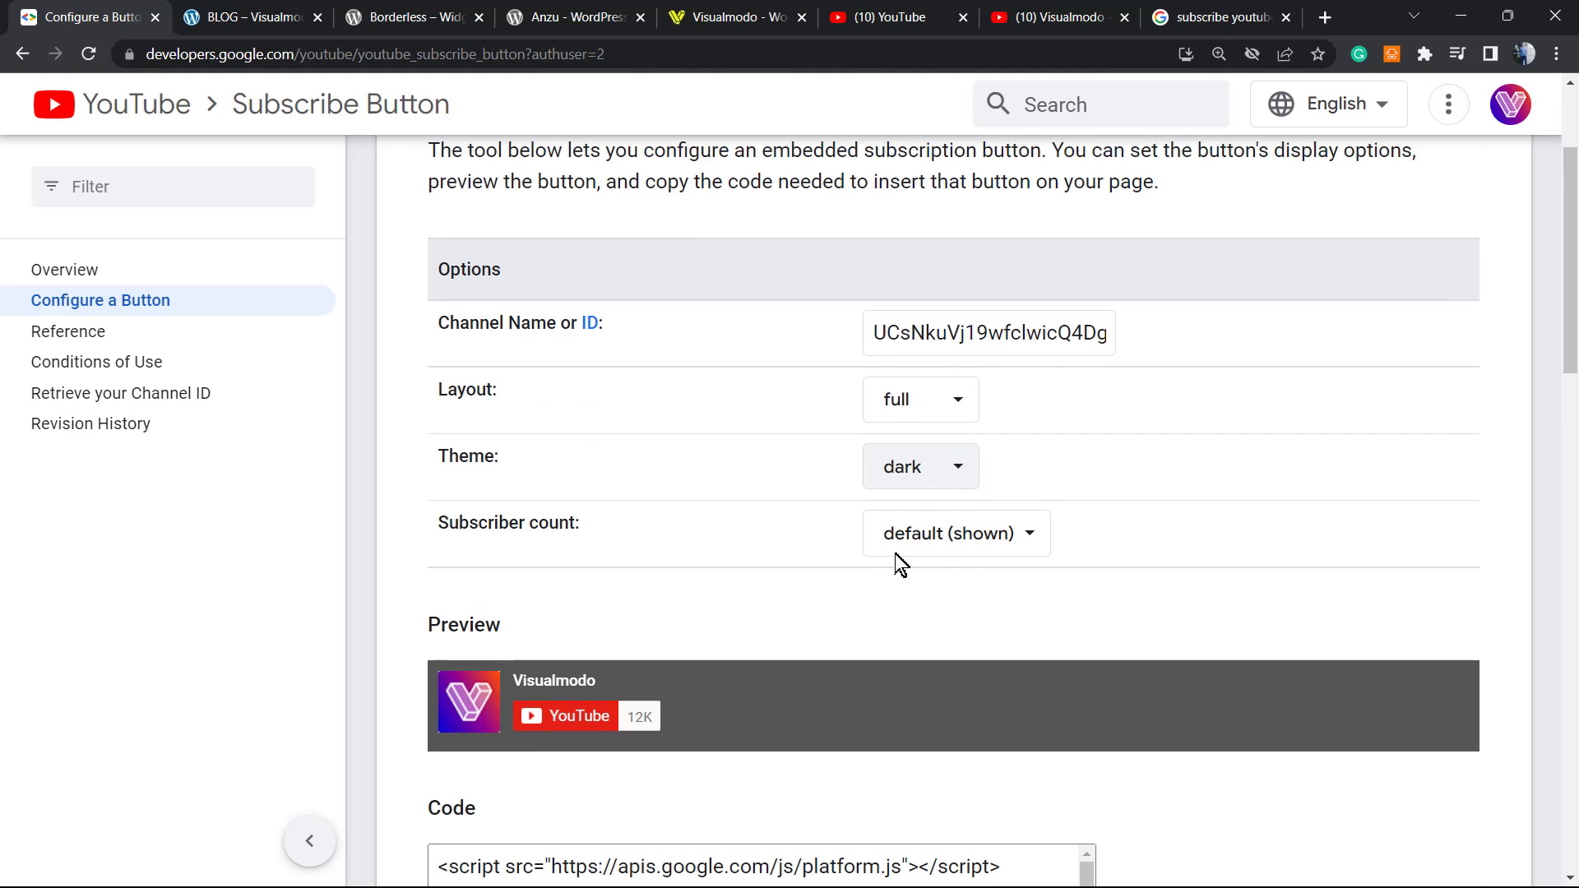
{"action": "left_click", "coordinate": [947, 475]}
{"action": "left_click", "coordinate": [940, 502]}
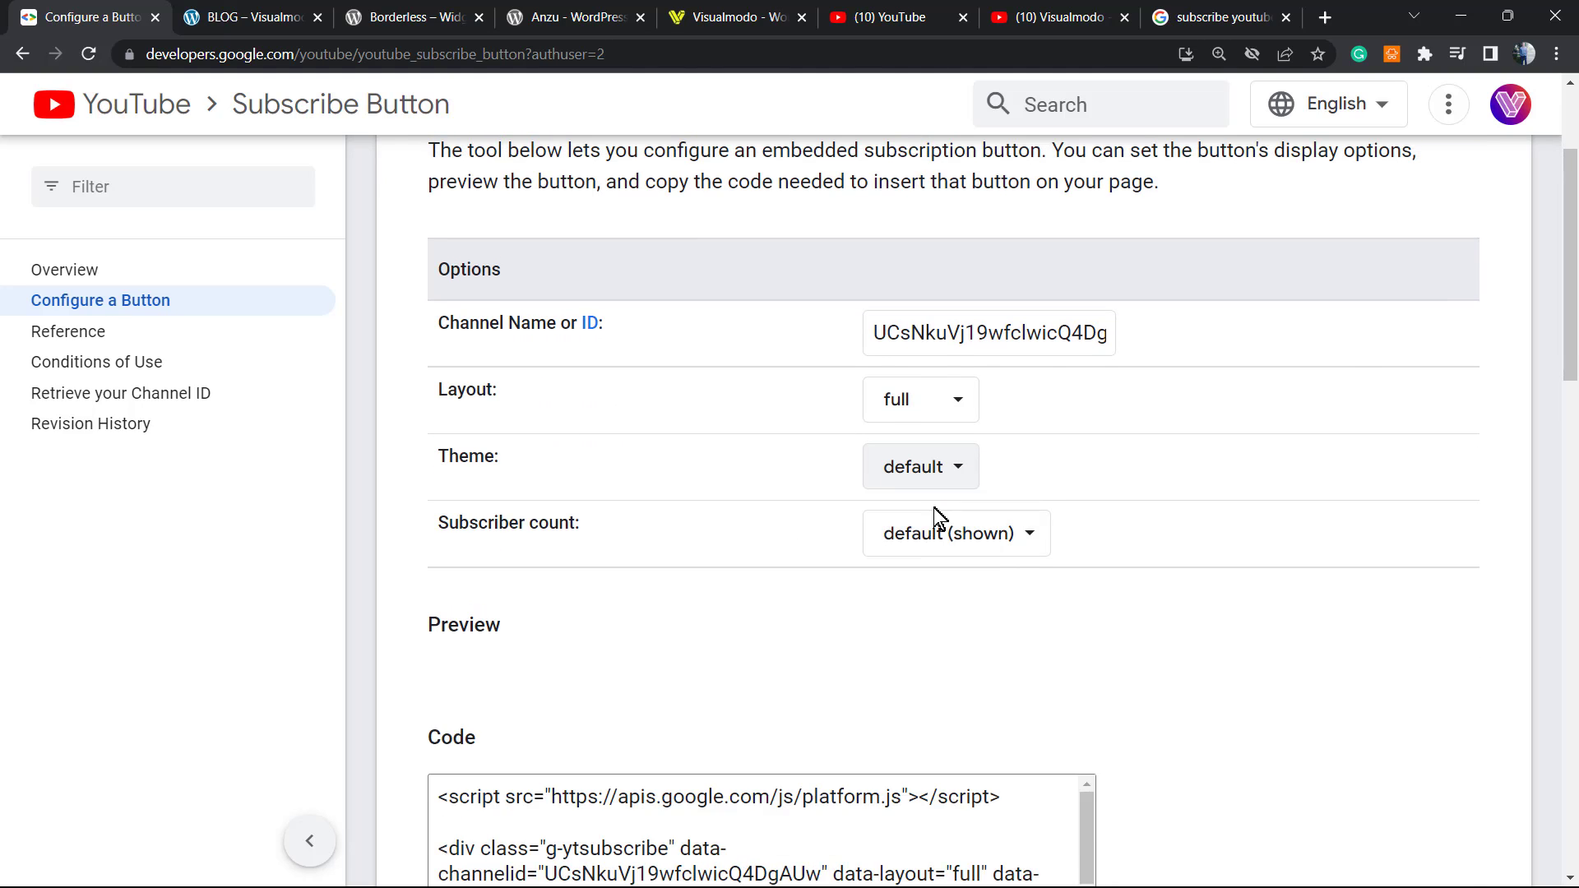
Toggle the subscriber count to hidden and back to shown.
{"action": "left_click", "coordinate": [935, 543]}
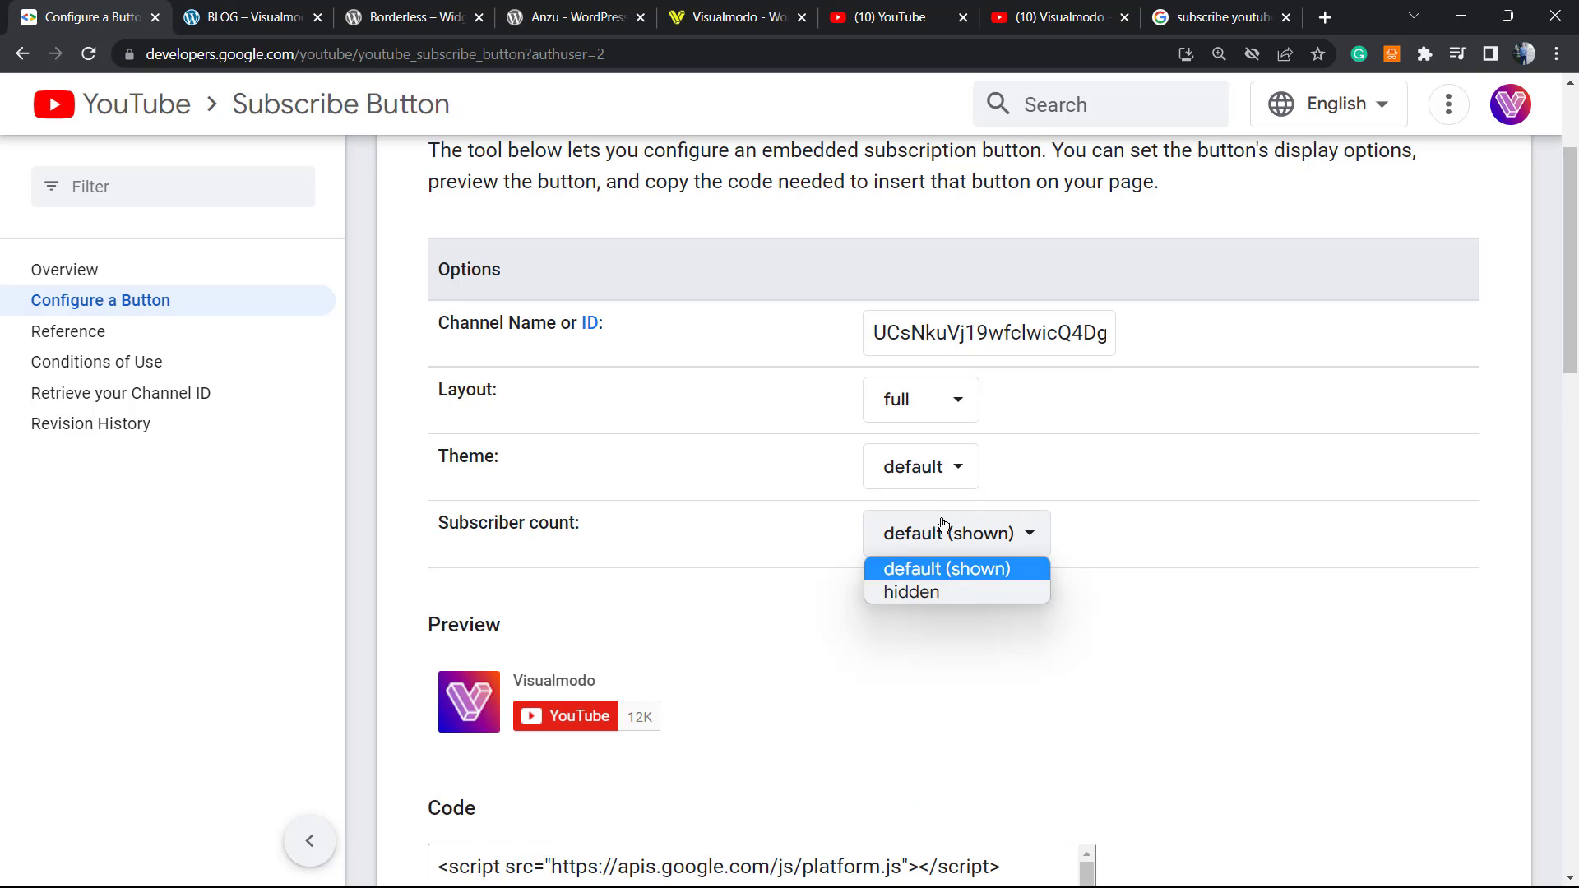
{"action": "left_click", "coordinate": [935, 589]}
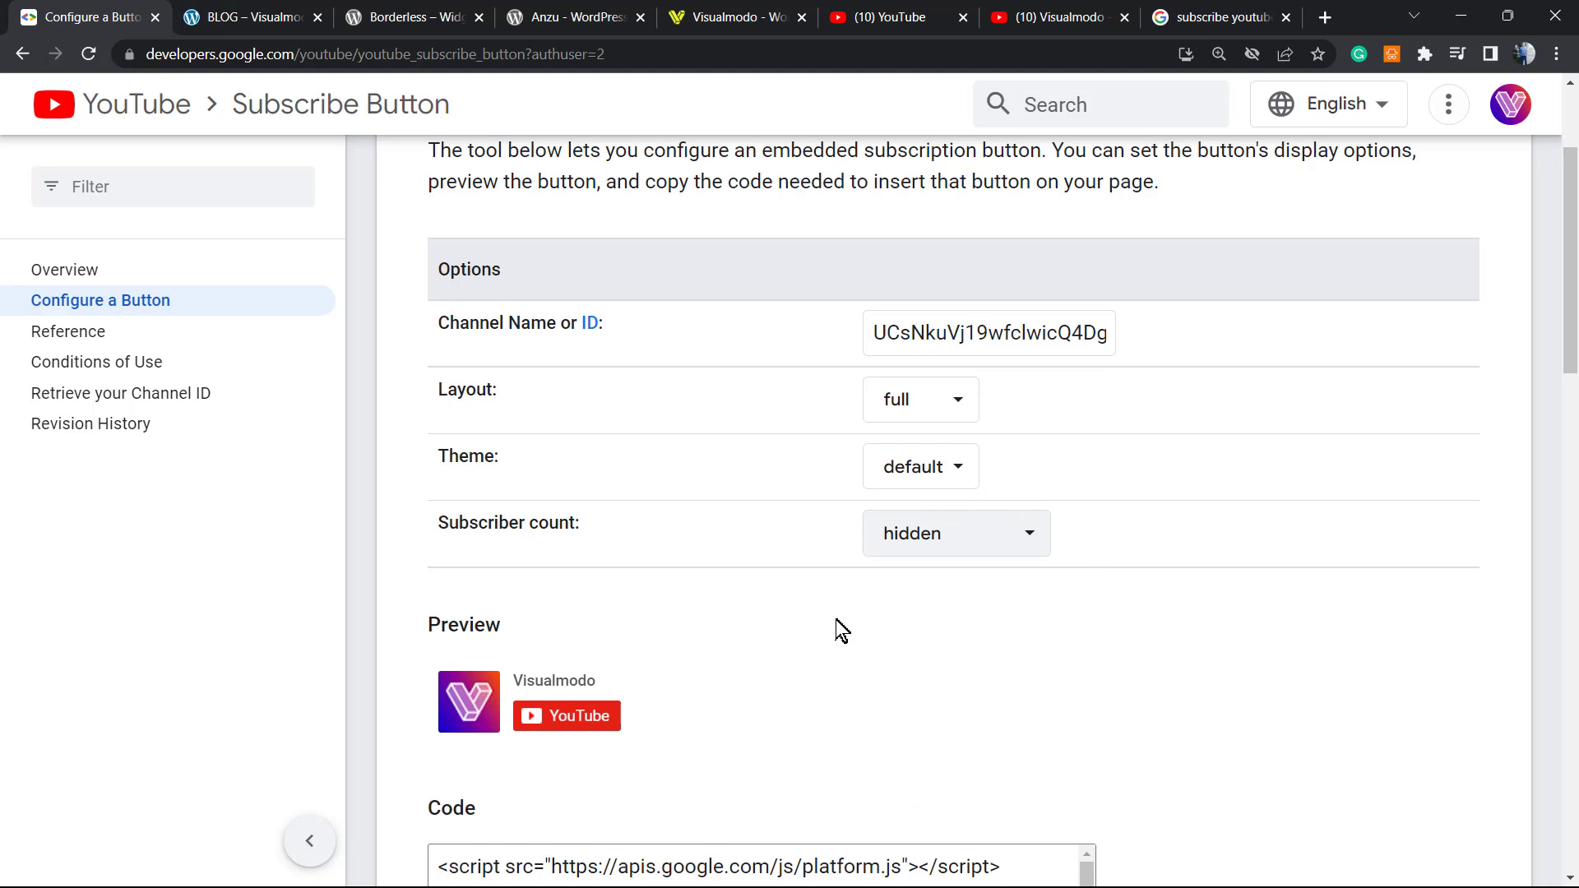
{"action": "left_click", "coordinate": [971, 540]}
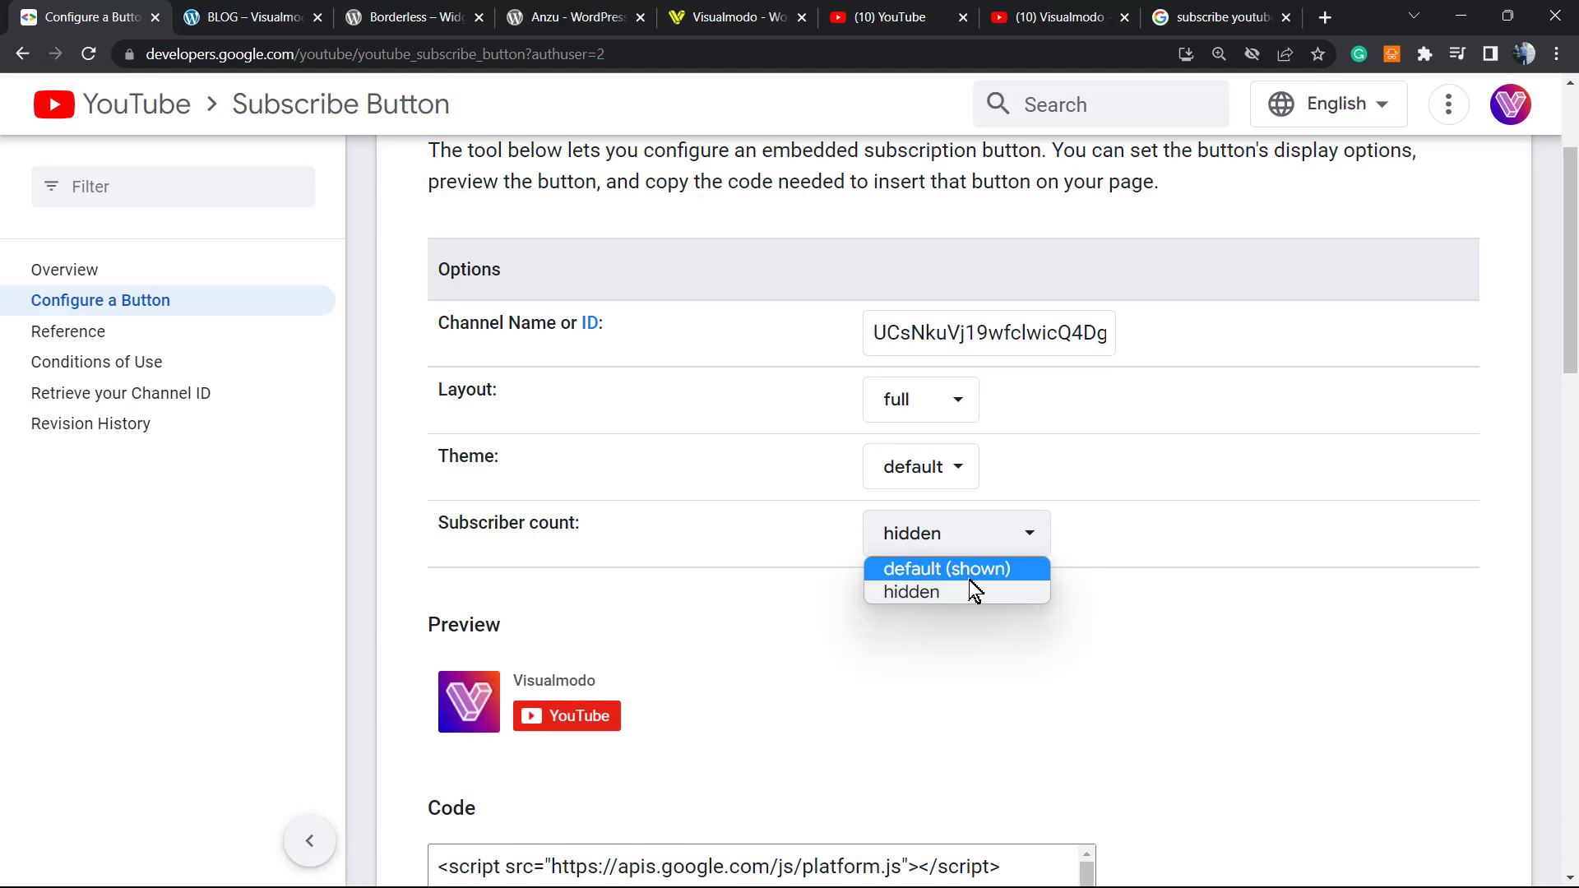
{"action": "left_click", "coordinate": [913, 567]}
Copy the generated embed code and go back to the blog tab.
{"action": "scroll", "coordinate": [698, 614], "scroll_direction": "down", "scroll_amount": 3}
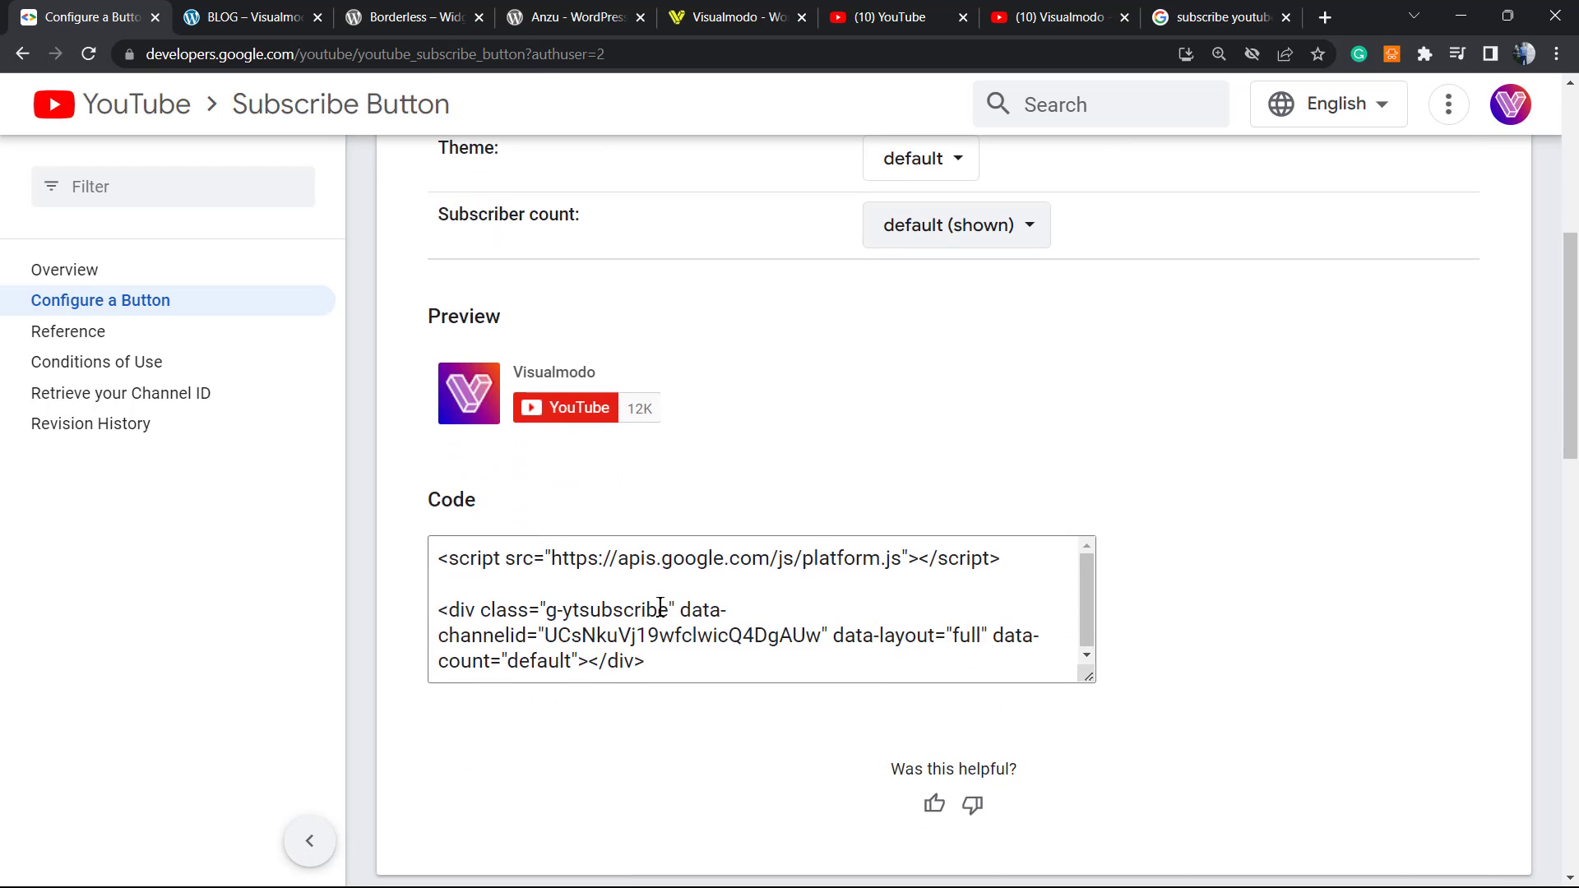
{"action": "key", "text": "ctrl+a"}
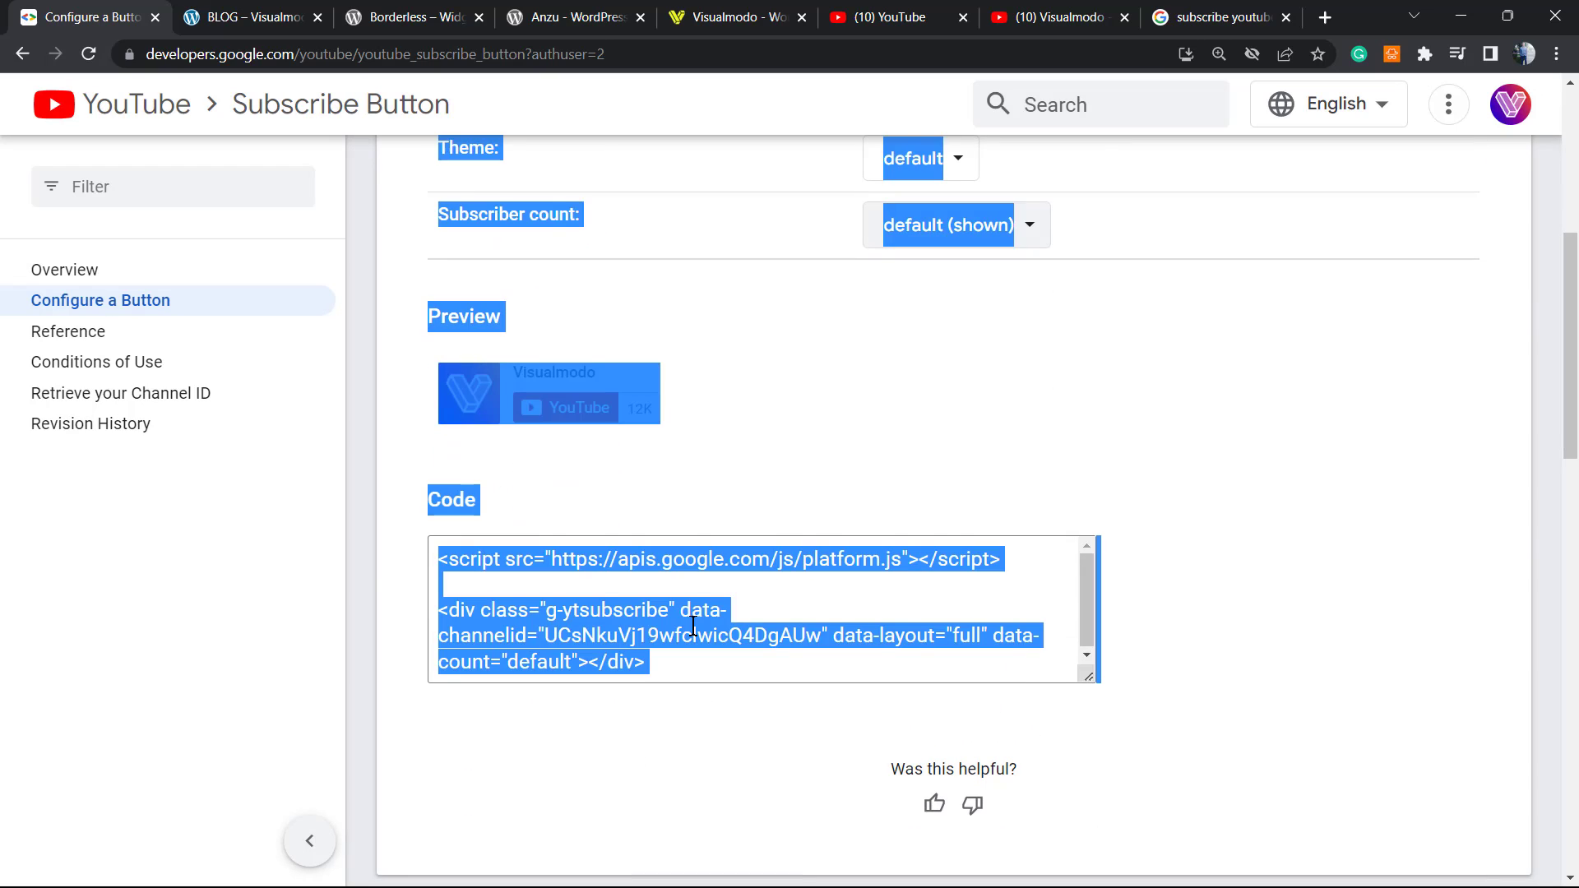
{"action": "left_click", "coordinate": [695, 625]}
{"action": "key", "text": "ctrl+a"}
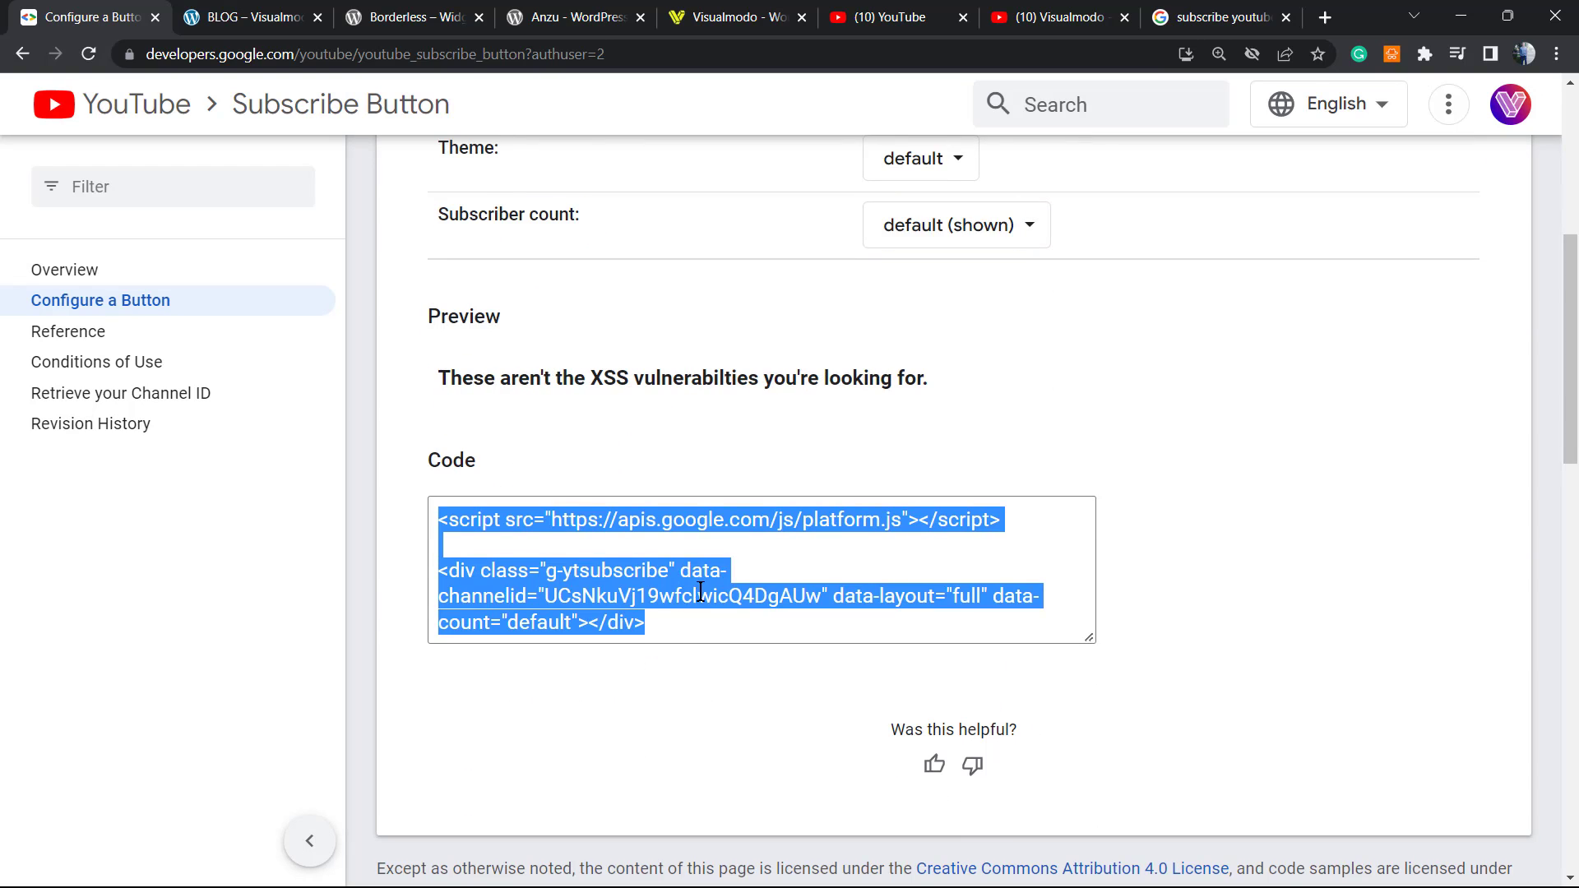
{"action": "left_click", "coordinate": [699, 593]}
{"action": "key", "text": "ctrl+a"}
{"action": "right_click", "coordinate": [700, 593]}
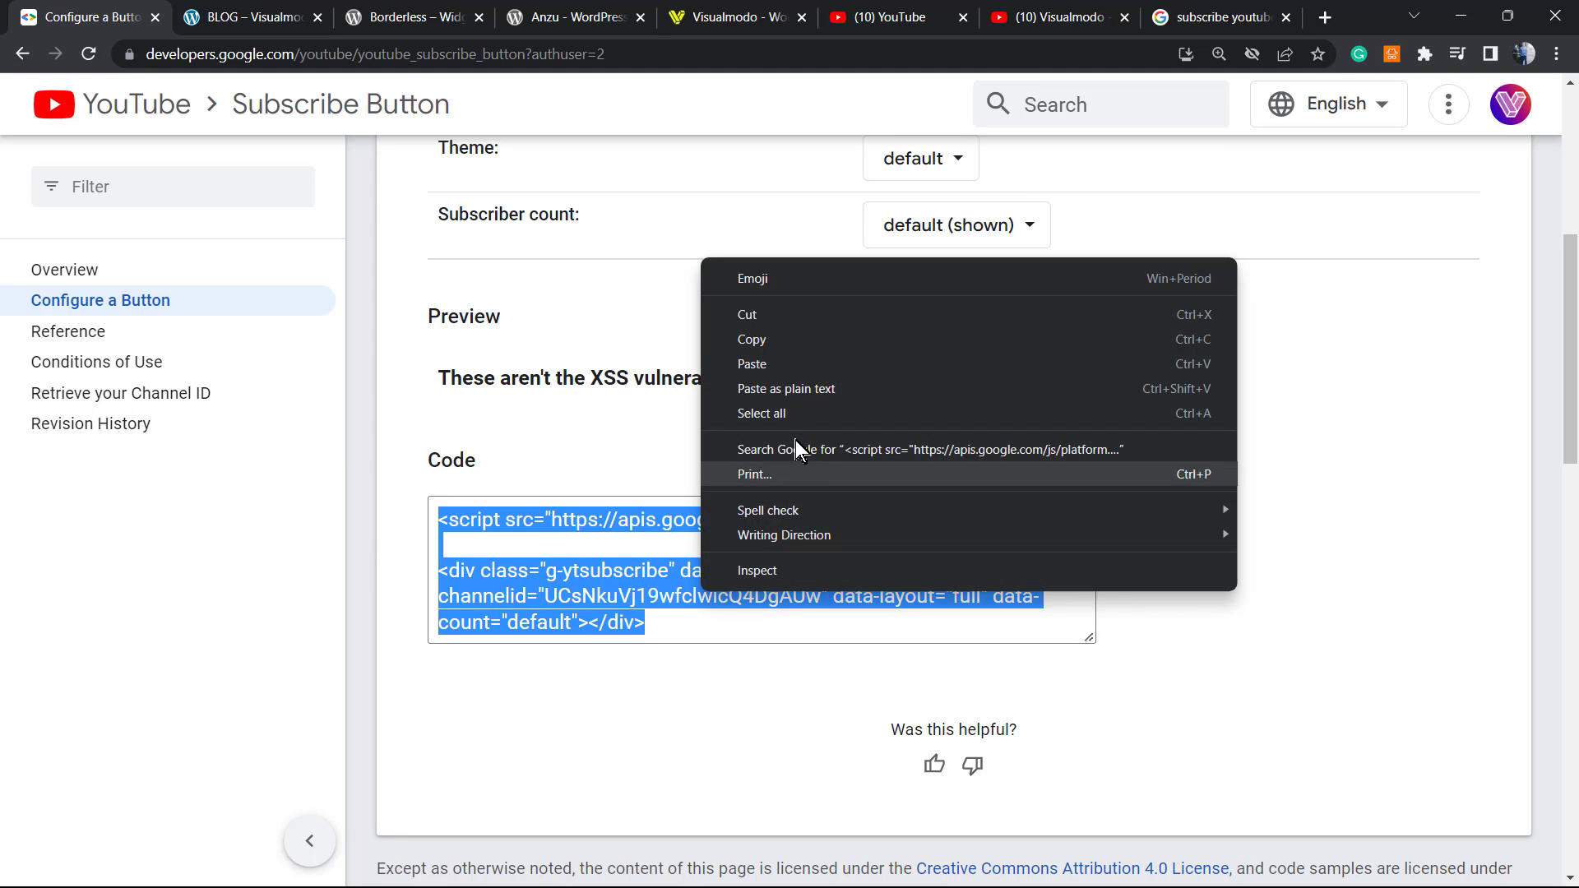
{"action": "left_click", "coordinate": [799, 342]}
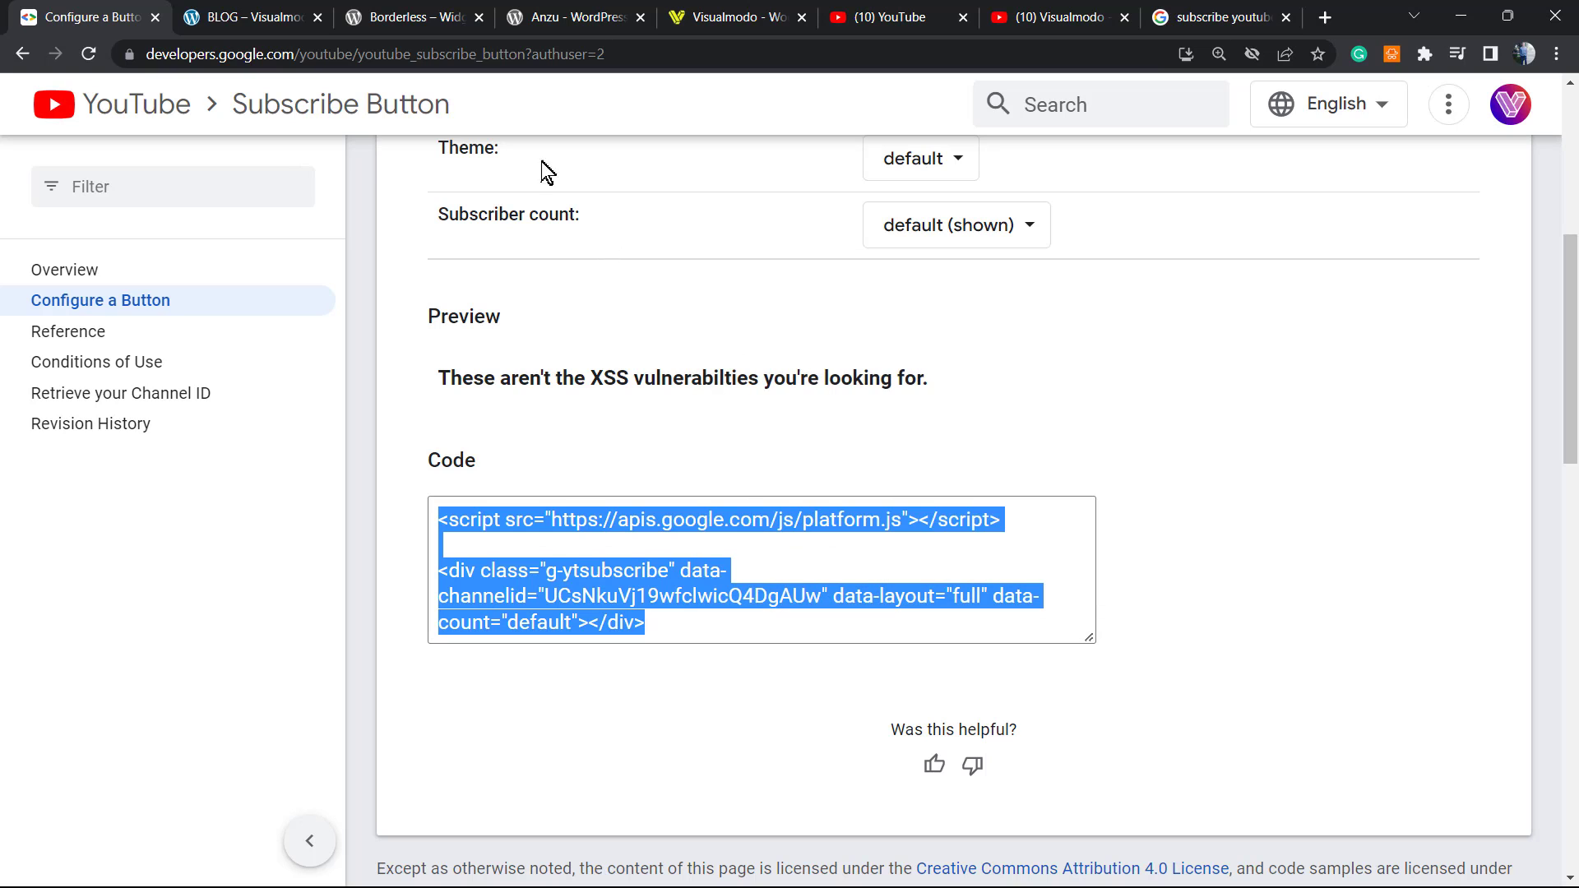
{"action": "left_click", "coordinate": [294, 25]}
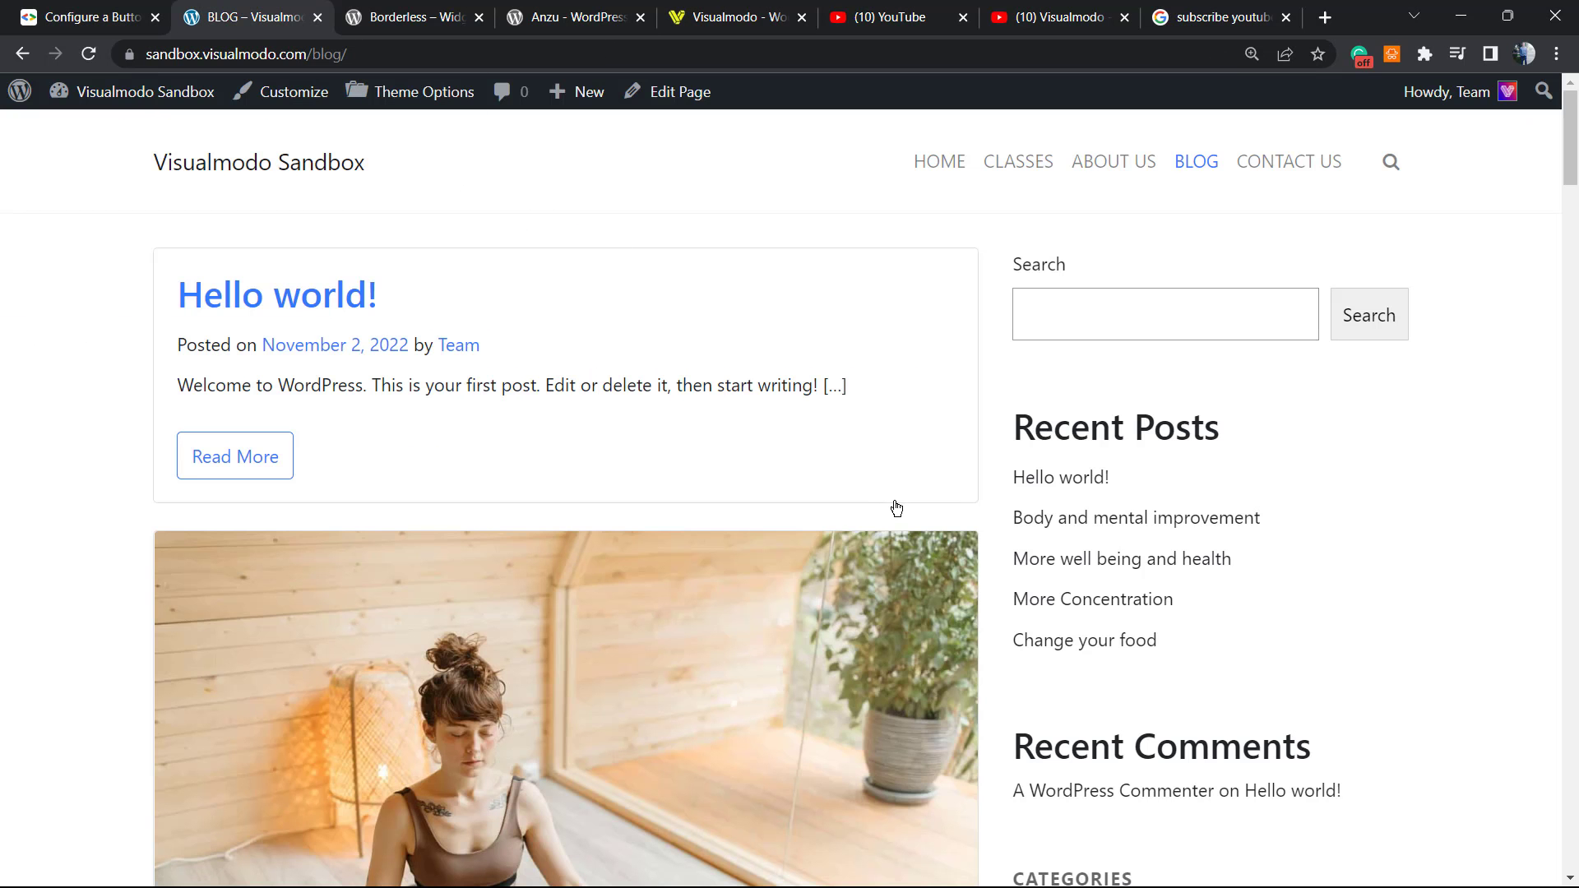
Open the WordPress Dashboard in a new tab from the admin bar.
{"action": "mouse_move", "coordinate": [132, 91]}
{"action": "right_click", "coordinate": [127, 133]}
{"action": "left_click", "coordinate": [216, 149]}
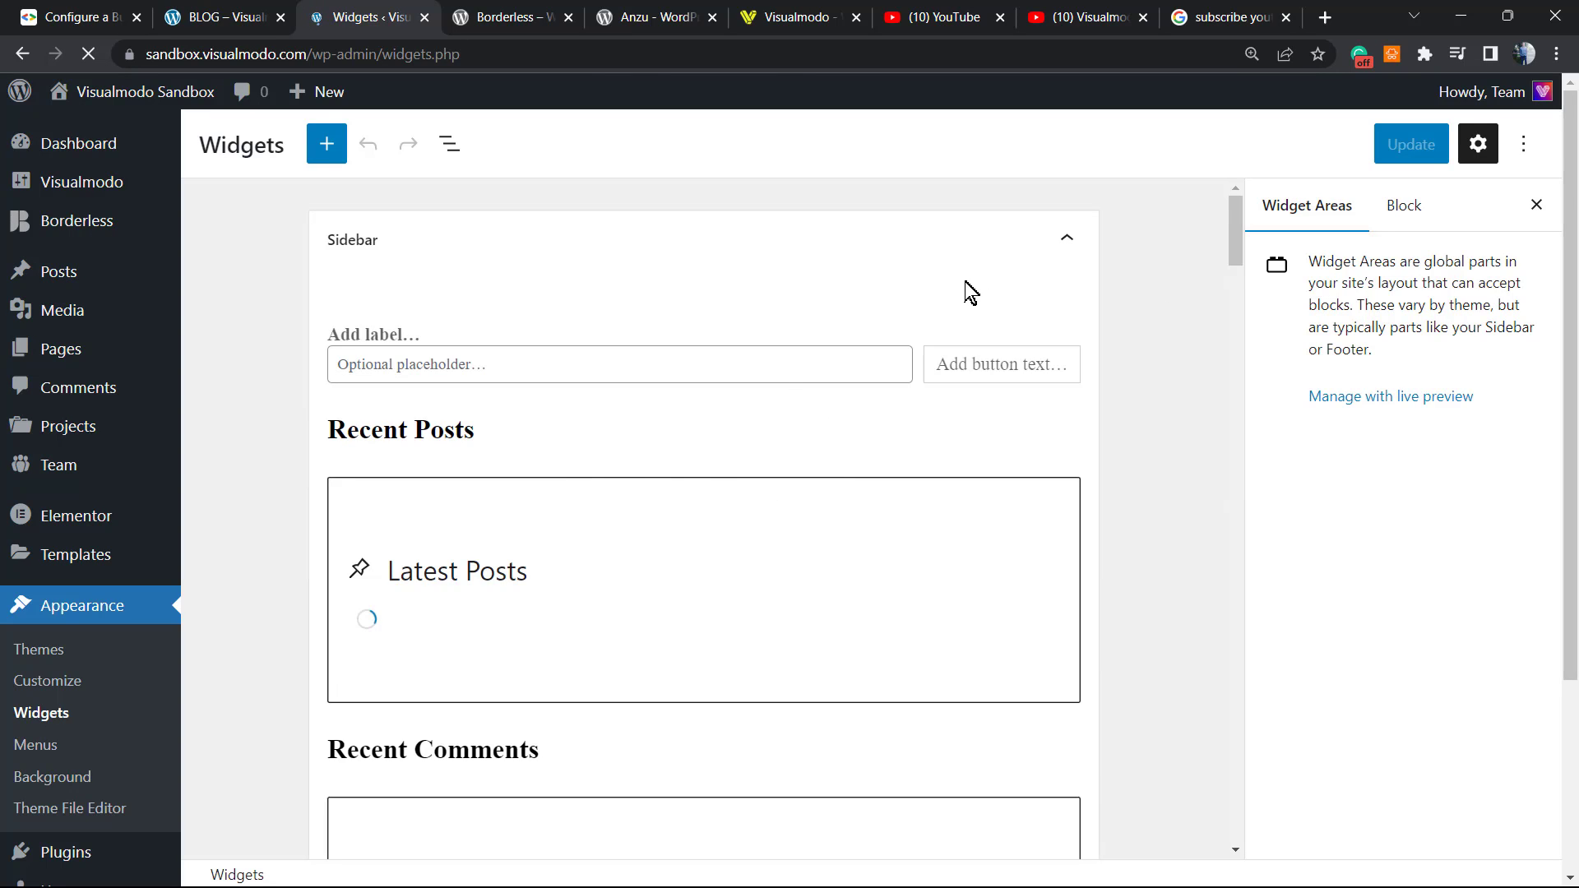
{"action": "left_click", "coordinate": [969, 292]}
{"action": "scroll", "coordinate": [649, 550], "scroll_direction": "down", "scroll_amount": 8}
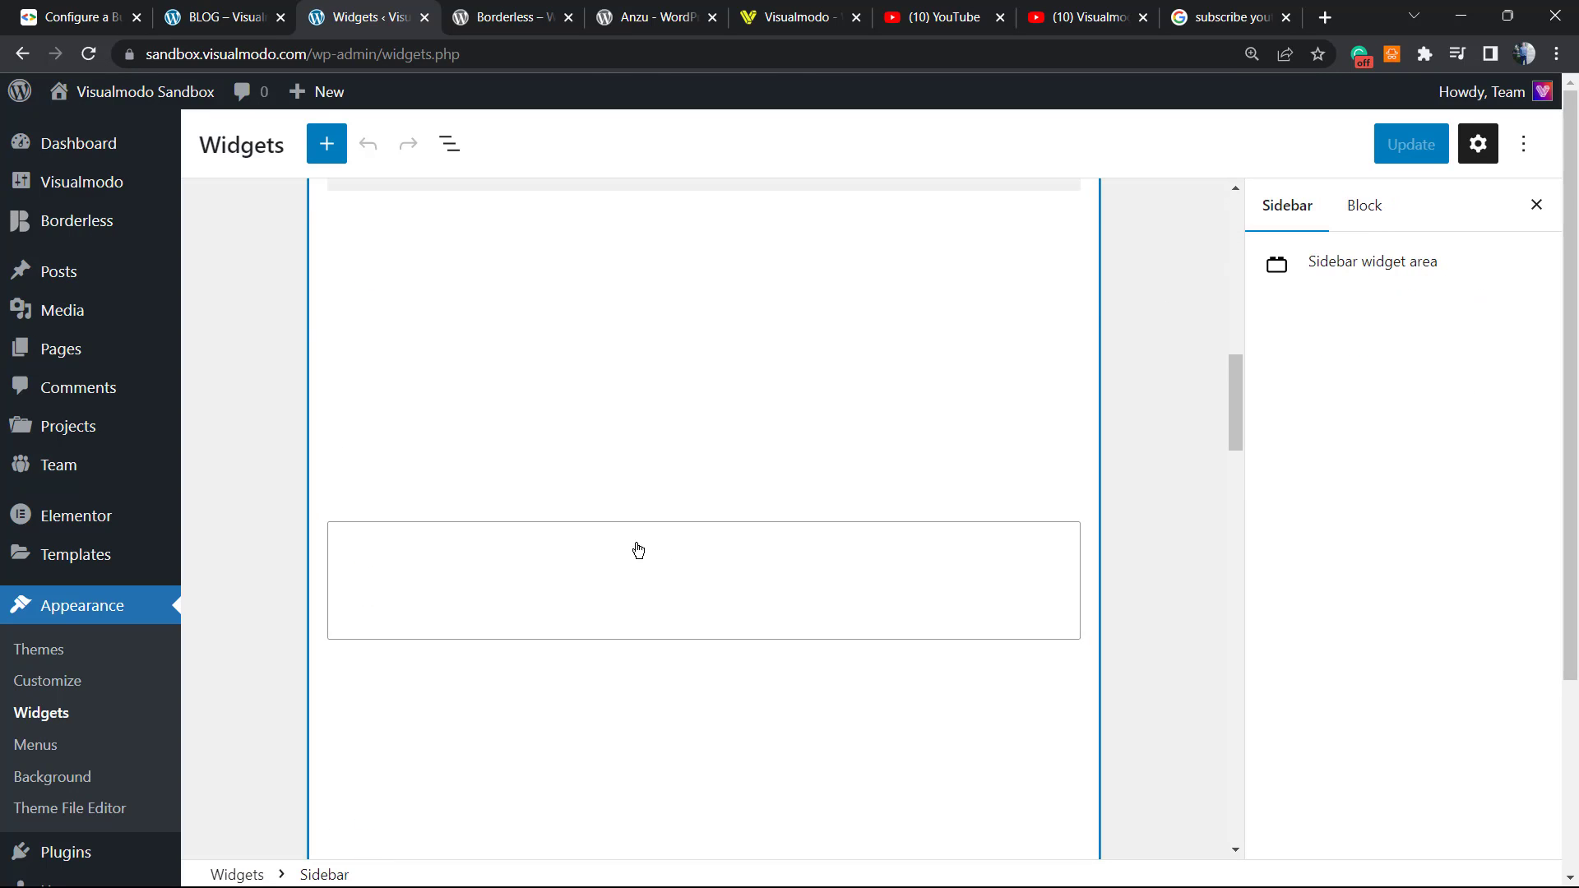
{"action": "scroll", "coordinate": [642, 556], "scroll_direction": "down", "scroll_amount": 5}
{"action": "scroll", "coordinate": [610, 553], "scroll_direction": "down", "scroll_amount": 3}
{"action": "scroll", "coordinate": [535, 486], "scroll_direction": "up", "scroll_amount": 10}
{"action": "left_click", "coordinate": [220, 16]}
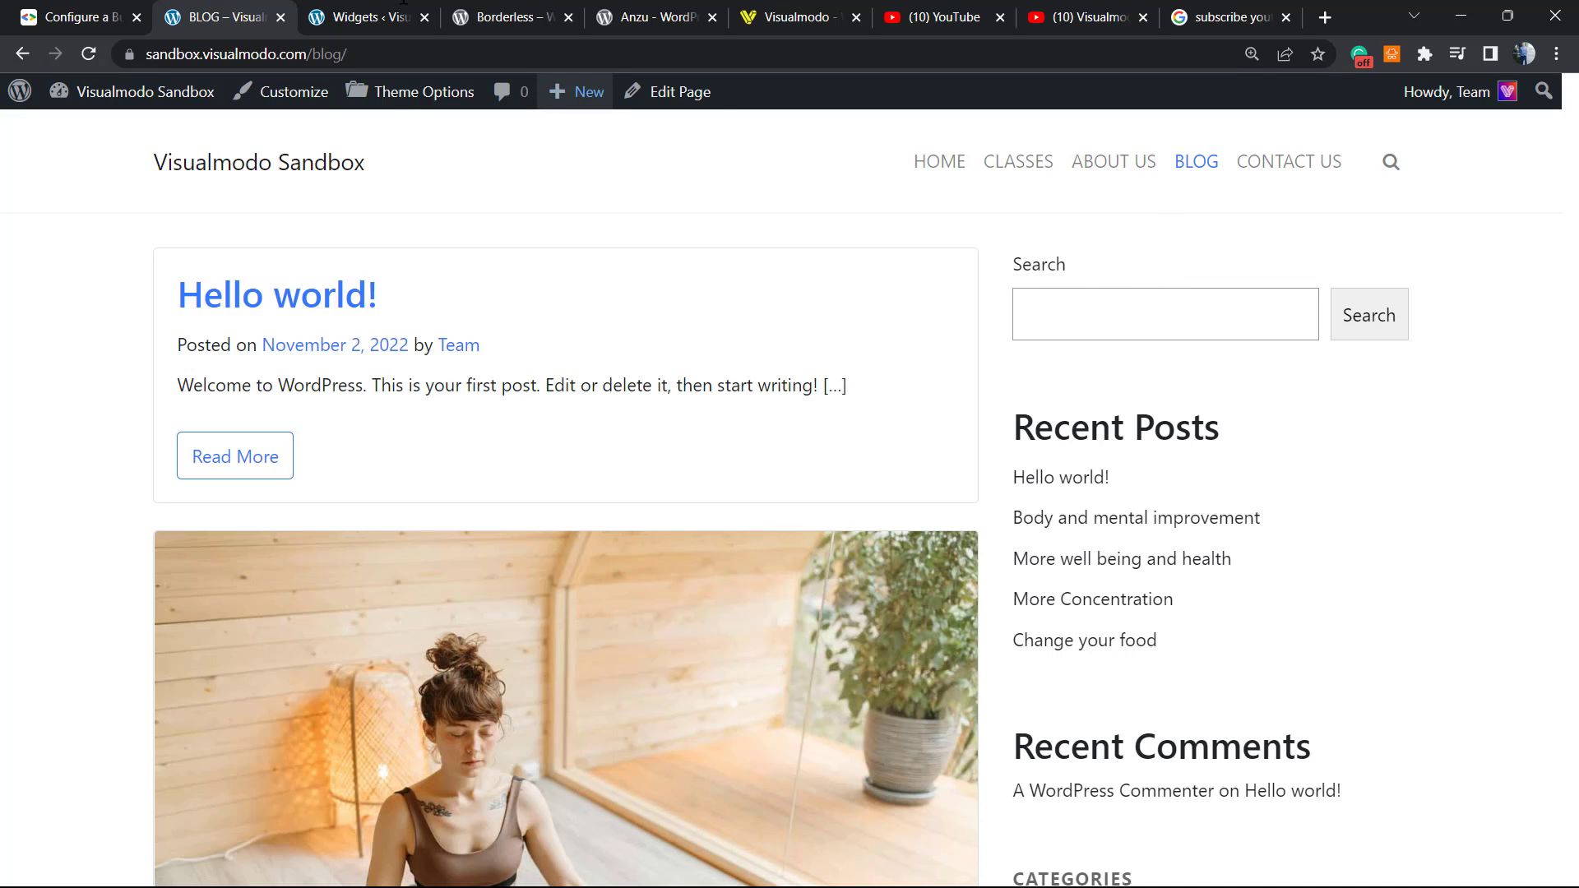
{"action": "key", "text": "ctrl+Tab"}
{"action": "scroll", "coordinate": [518, 565], "scroll_direction": "down", "scroll_amount": 2}
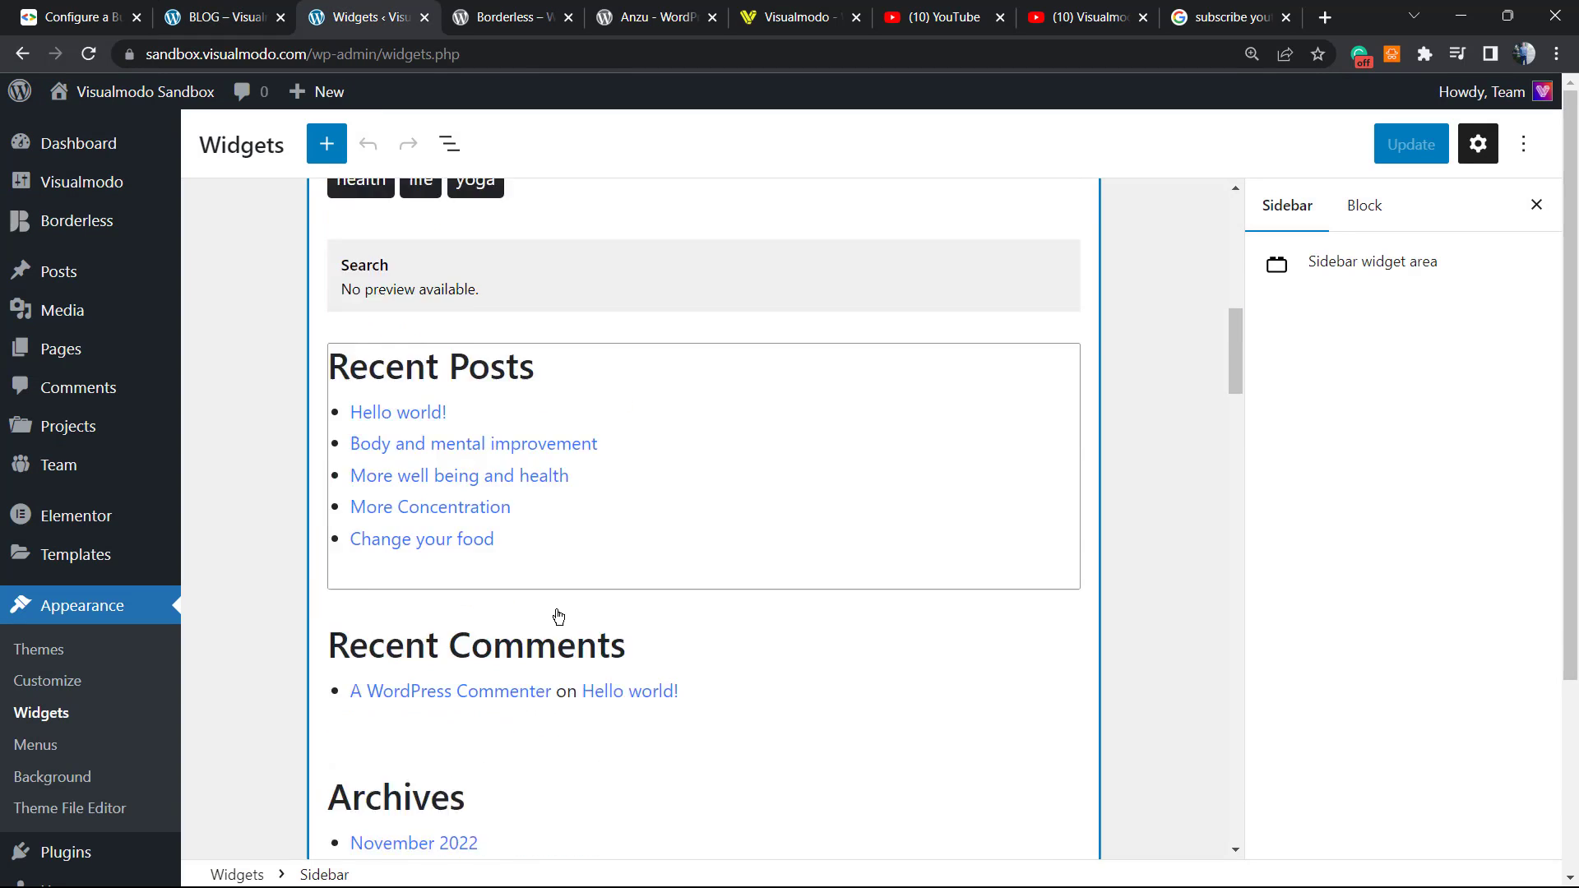
{"action": "scroll", "coordinate": [554, 617], "scroll_direction": "down", "scroll_amount": 5}
{"action": "scroll", "coordinate": [551, 616], "scroll_direction": "down", "scroll_amount": 3}
{"action": "scroll", "coordinate": [554, 605], "scroll_direction": "down", "scroll_amount": 3}
{"action": "scroll", "coordinate": [554, 592], "scroll_direction": "down", "scroll_amount": 4}
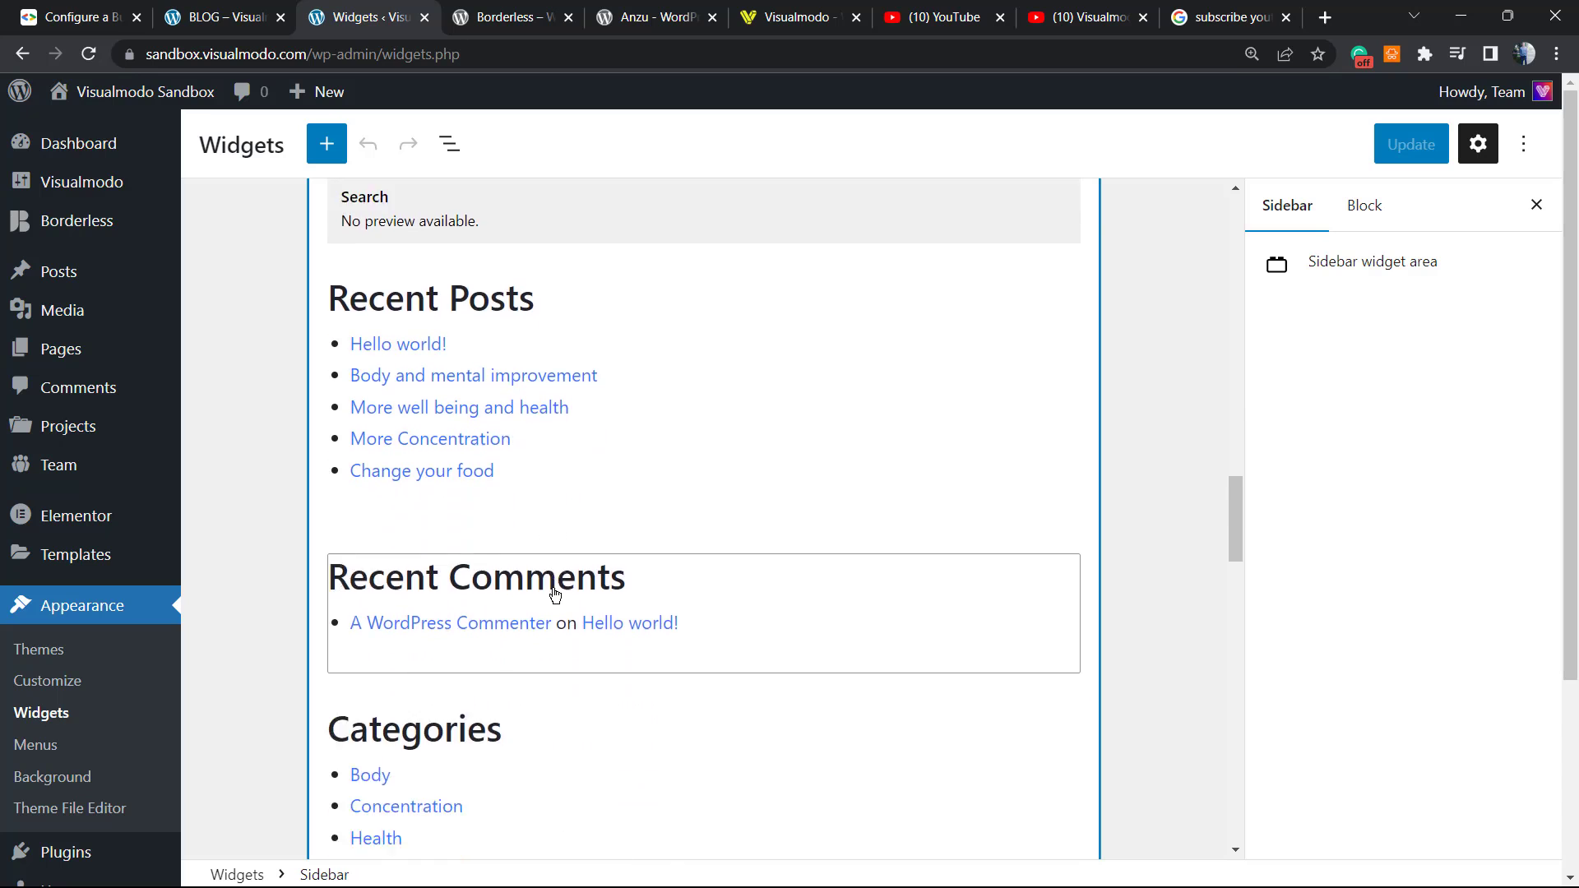
{"action": "scroll", "coordinate": [556, 592], "scroll_direction": "down", "scroll_amount": 3}
{"action": "scroll", "coordinate": [556, 591], "scroll_direction": "down", "scroll_amount": 2}
{"action": "scroll", "coordinate": [557, 589], "scroll_direction": "down", "scroll_amount": 4}
{"action": "scroll", "coordinate": [557, 589], "scroll_direction": "down", "scroll_amount": 3}
{"action": "scroll", "coordinate": [558, 587], "scroll_direction": "down", "scroll_amount": 2}
{"action": "scroll", "coordinate": [557, 587], "scroll_direction": "up", "scroll_amount": 2}
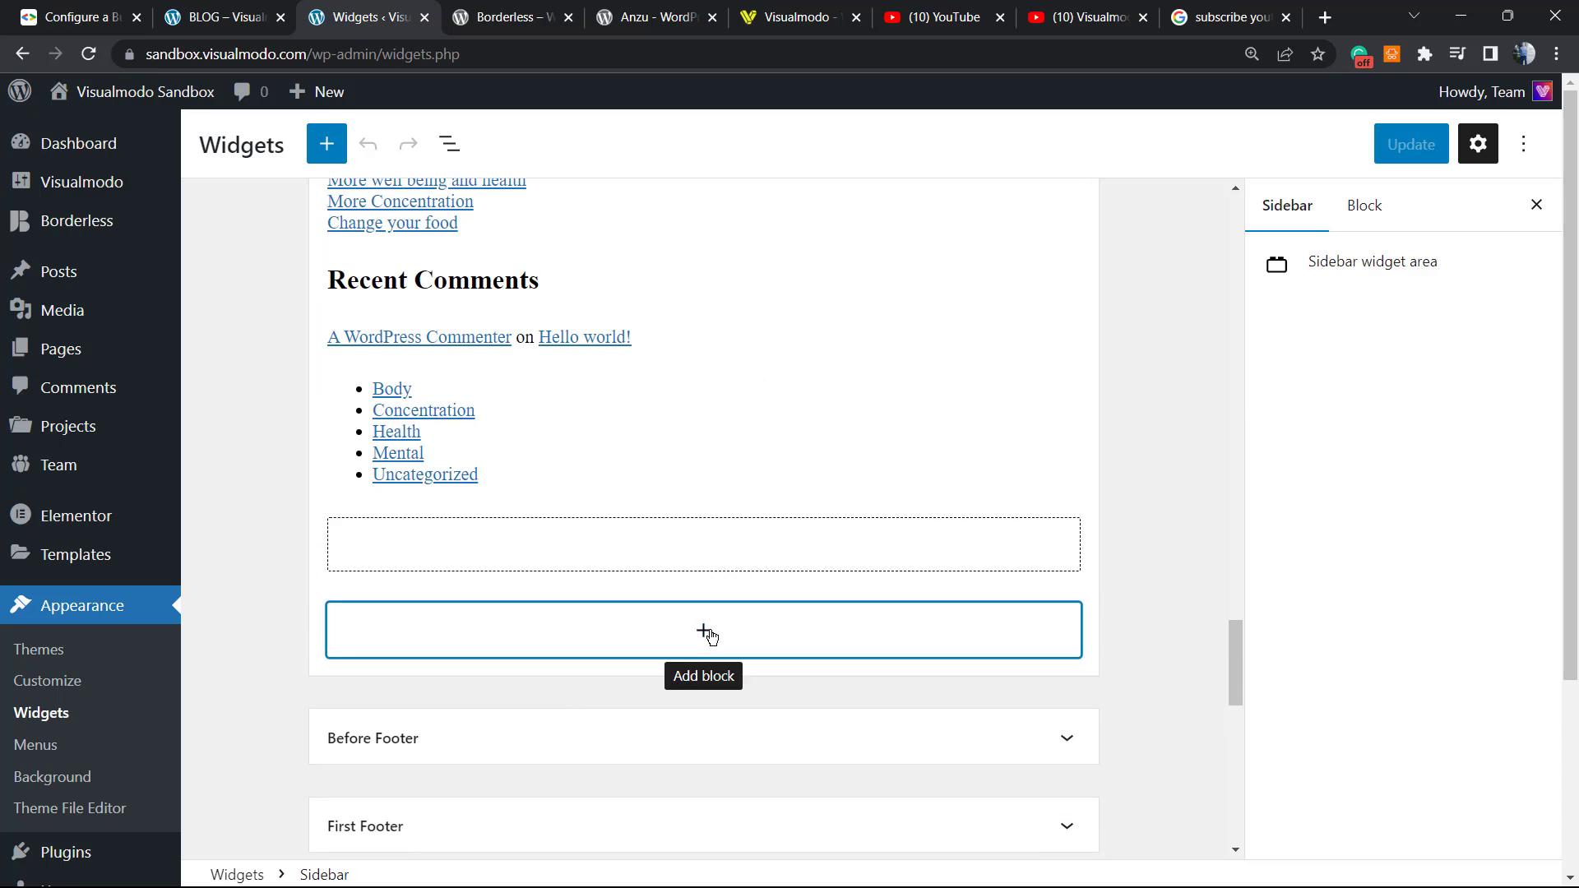
Add a Custom HTML block to the Sidebar and paste the subscribe-button code into it.
{"action": "left_click", "coordinate": [705, 630]}
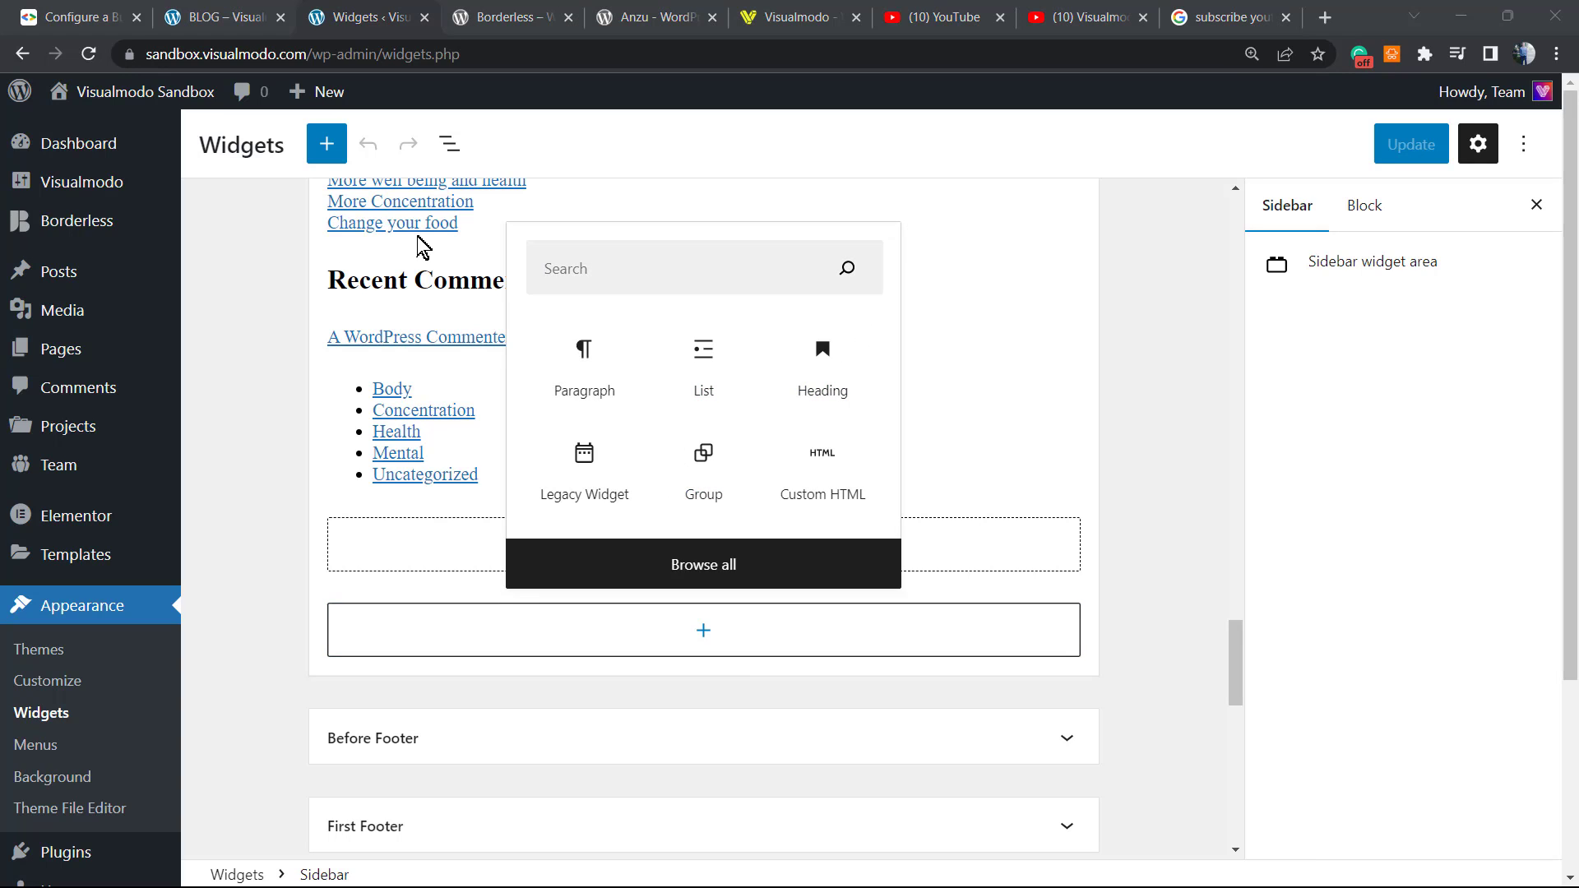
{"action": "left_click", "coordinate": [585, 274]}
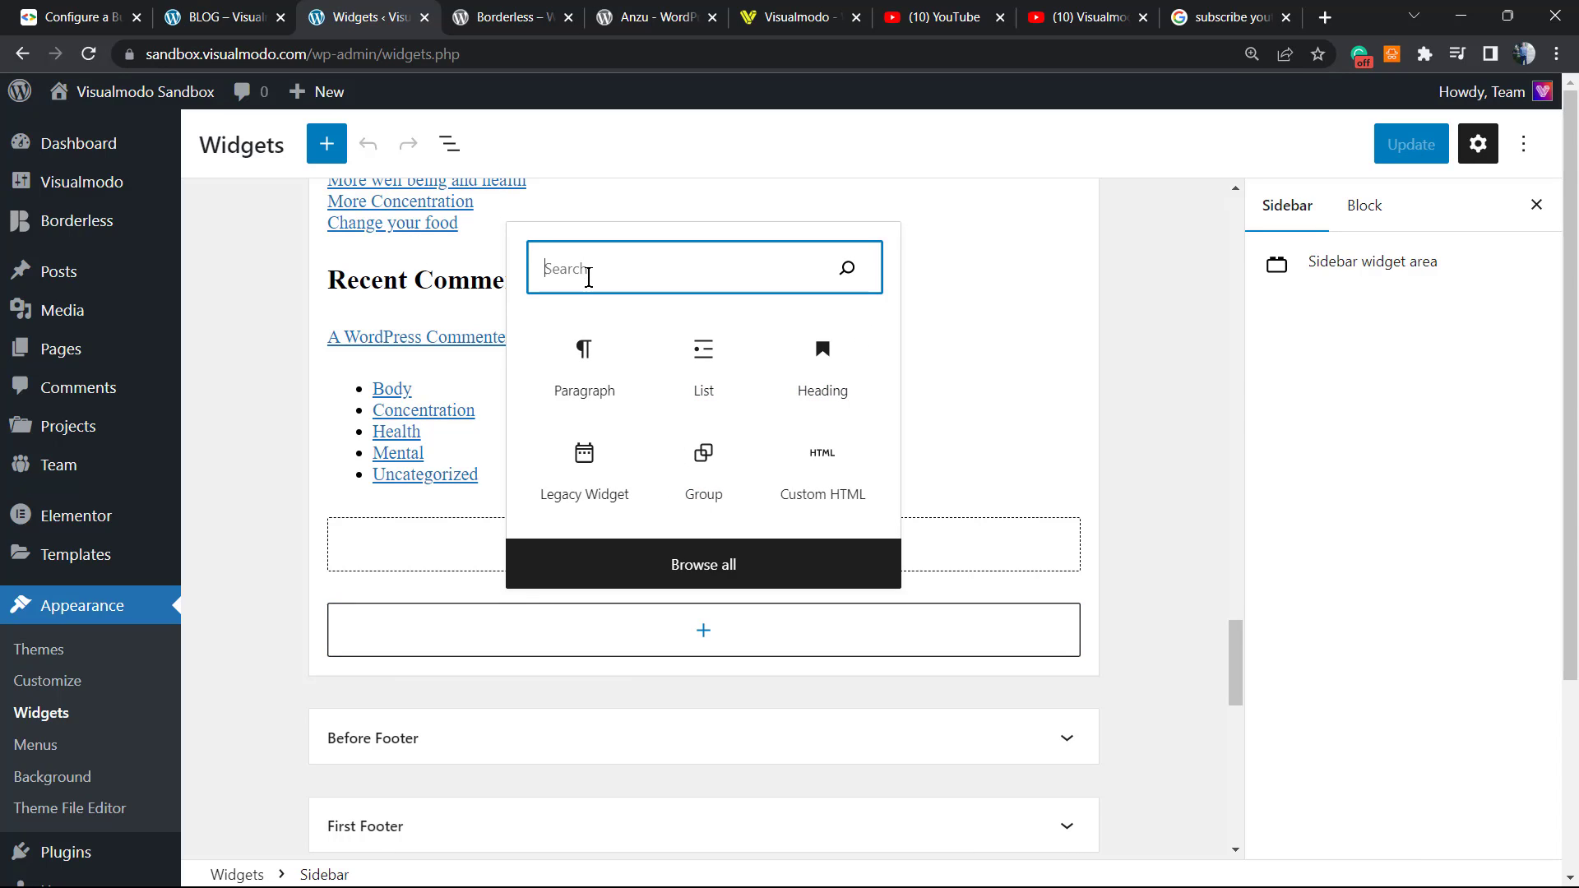
{"action": "type", "text": "ht"}
{"action": "left_click", "coordinate": [567, 313]}
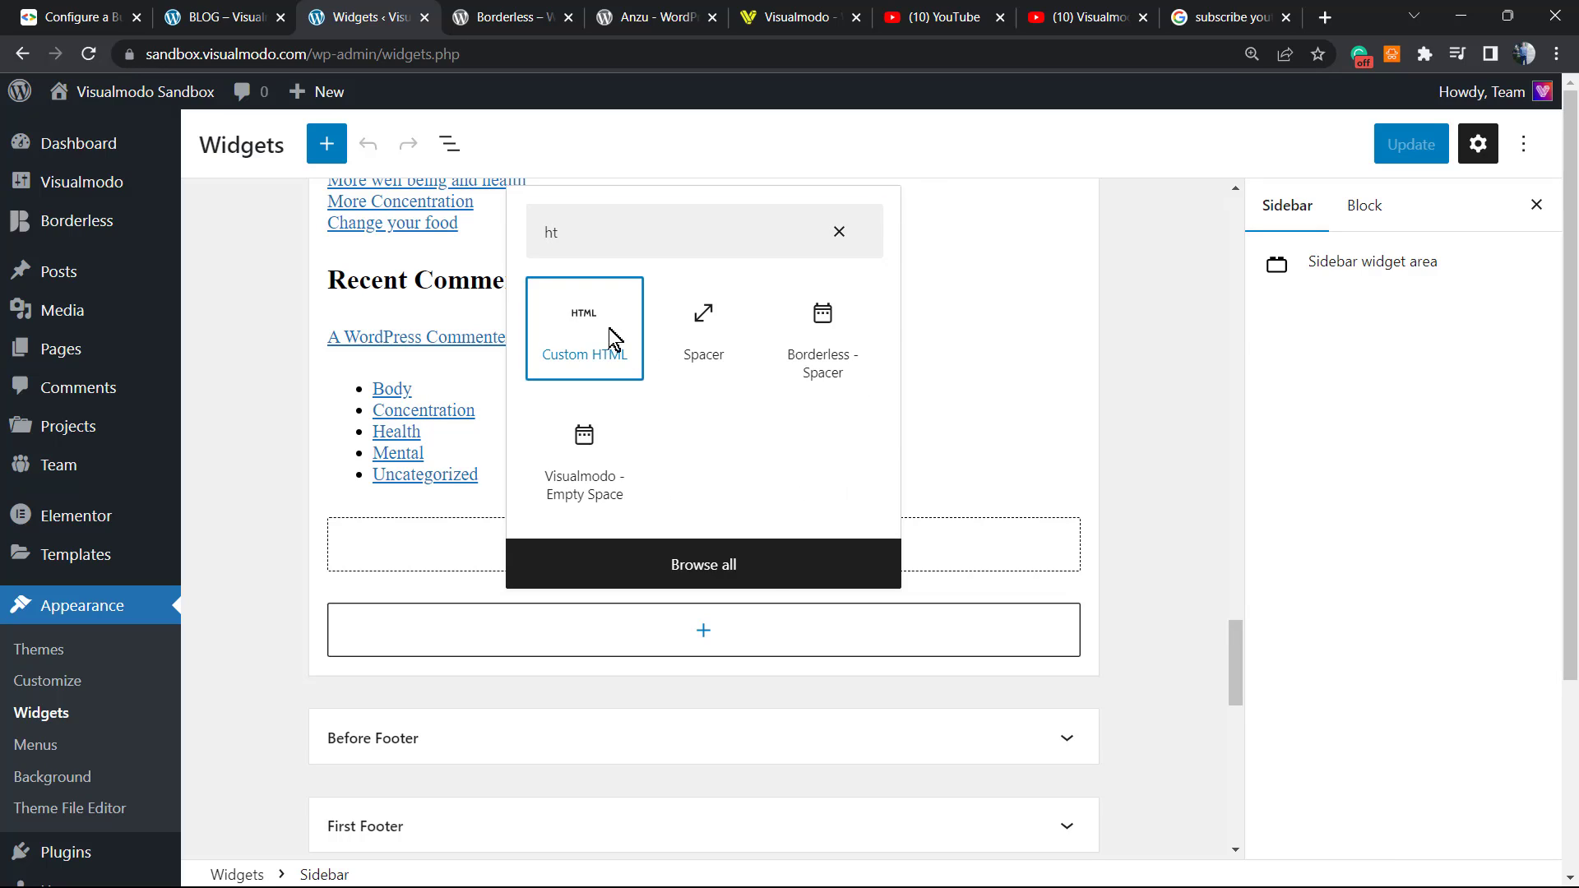
{"action": "left_click", "coordinate": [636, 353]}
{"action": "left_click", "coordinate": [480, 628]}
{"action": "type", "text": "<script src=\"https://apis.google.com/js/platform.js\"></script>  <div class=\"g-ytsubscribe\" data-channelid=\"UCsNkuVj19wfclwicQ4DgAUw\" data-layout=\"full\" data-count=\"default\"></div>"}
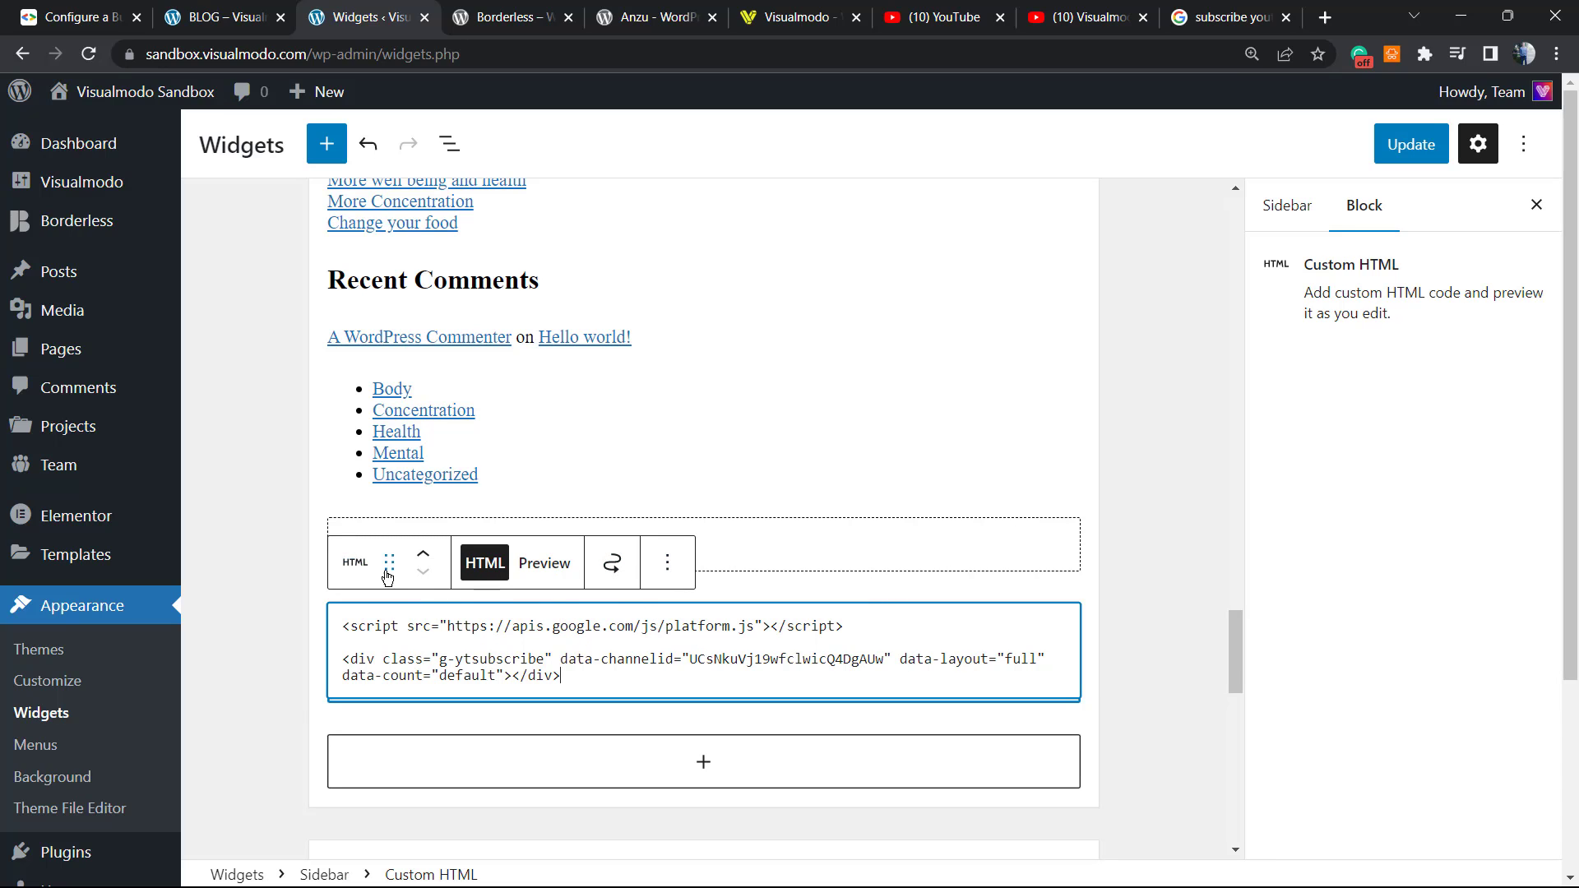
Drag the Custom HTML block to the Sidebar top, update, and reload the blog to check.
{"action": "mouse_move", "coordinate": [389, 575]}
{"action": "left_mouse_down"}
{"action": "mouse_move", "coordinate": [802, 395]}
{"action": "mouse_move", "coordinate": [678, 204]}
{"action": "mouse_move", "coordinate": [618, 308]}
{"action": "mouse_move", "coordinate": [543, 333]}
{"action": "mouse_move", "coordinate": [596, 328]}
{"action": "left_mouse_up"}
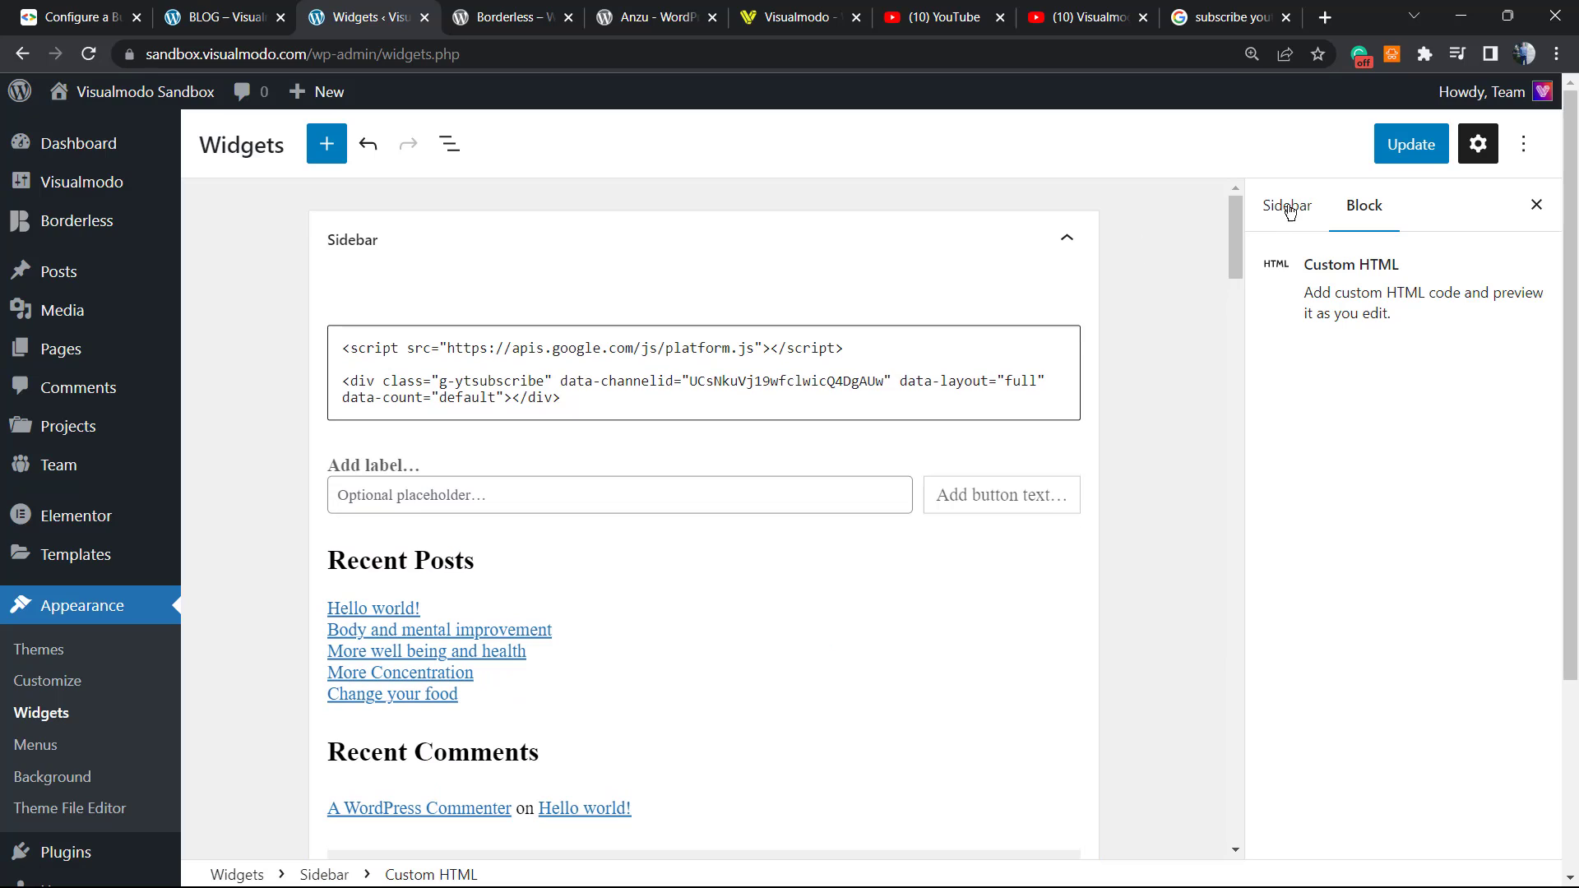
{"action": "left_click", "coordinate": [1403, 153]}
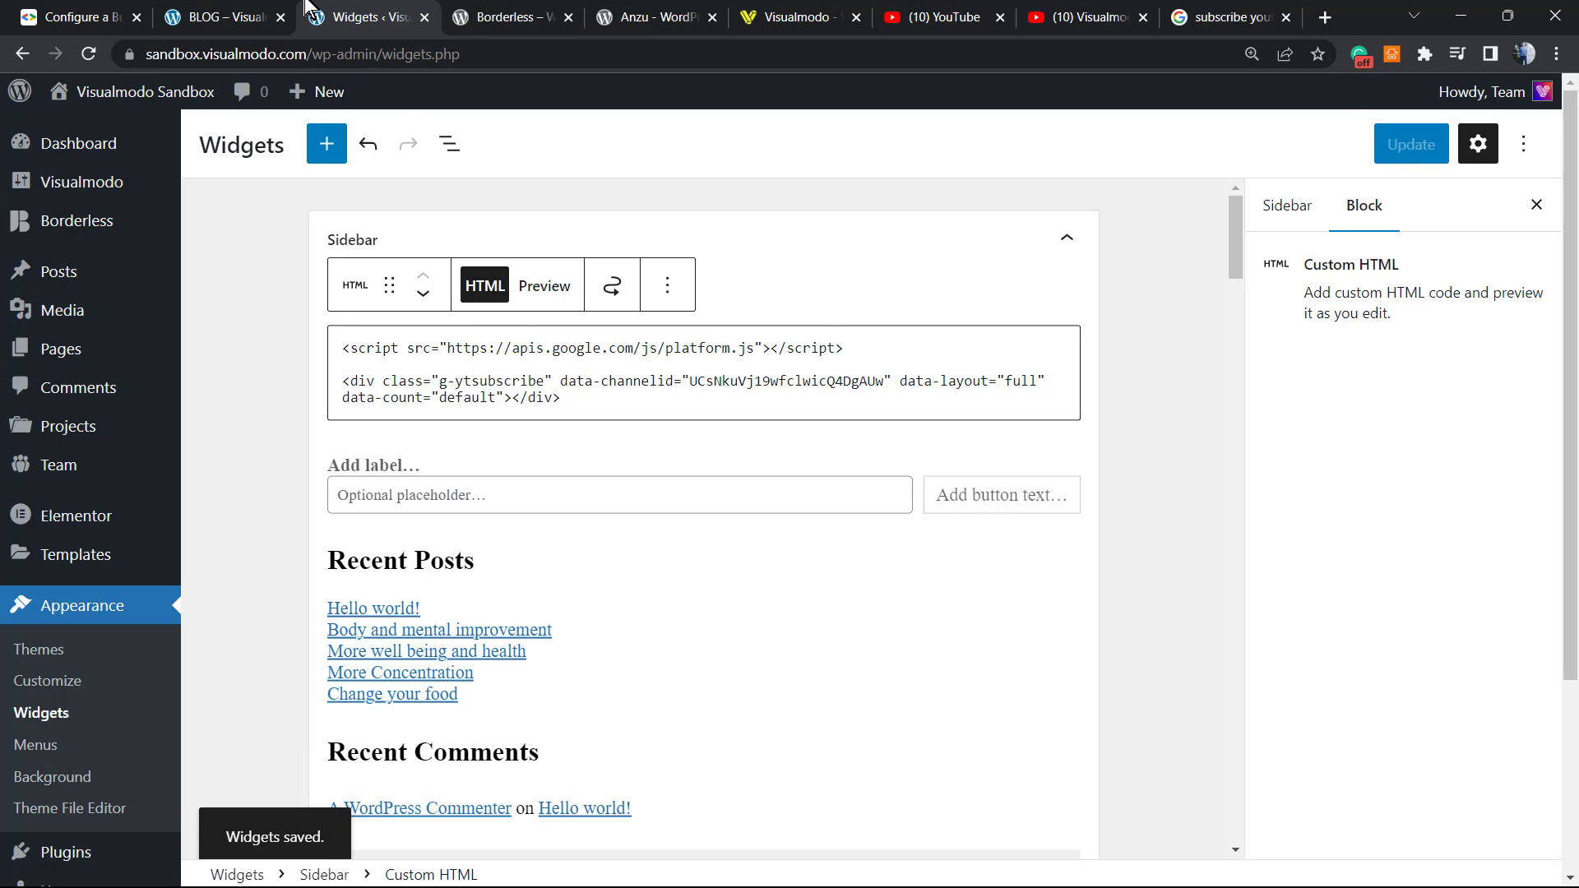
{"action": "left_click", "coordinate": [195, 12]}
{"action": "key", "text": "F5"}
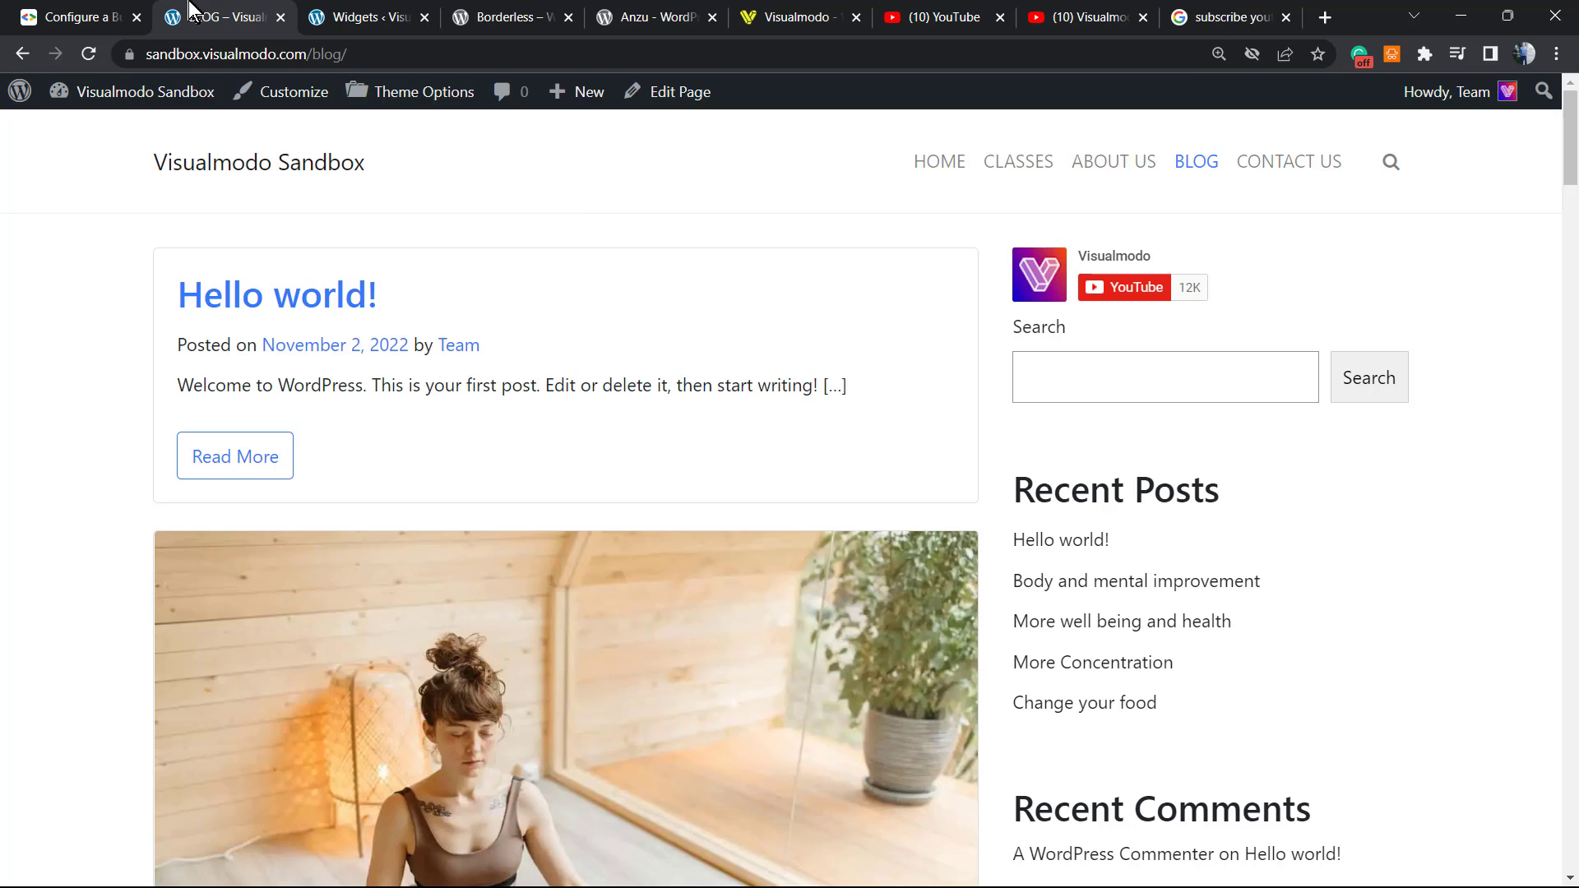
Insert an opening <center> tag before the subscribe script.
{"action": "left_click", "coordinate": [345, 17]}
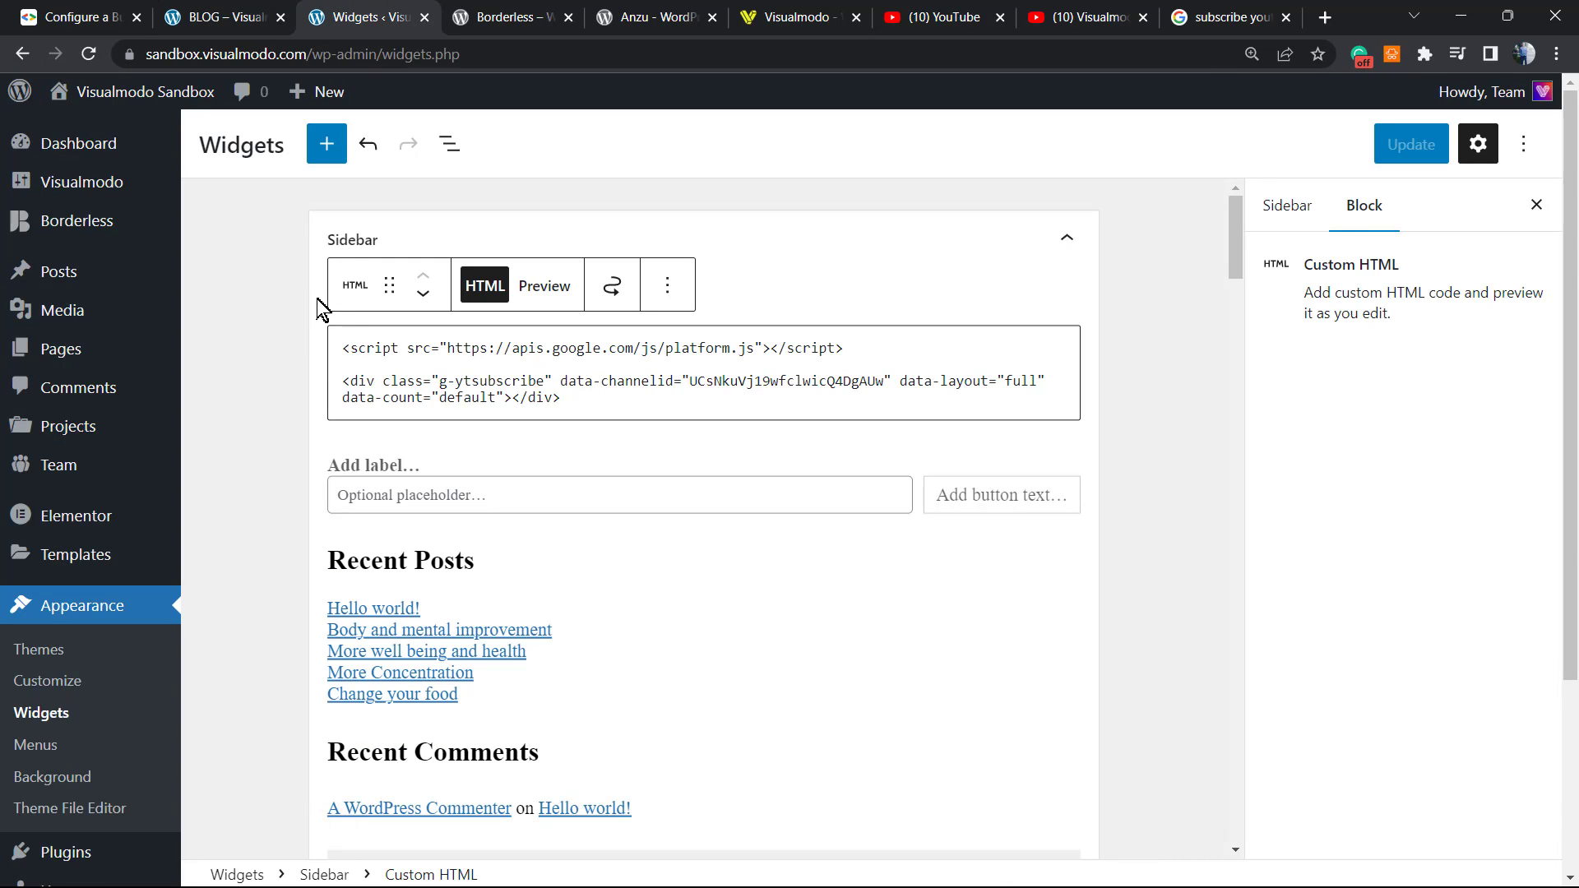
{"action": "left_click", "coordinate": [326, 381]}
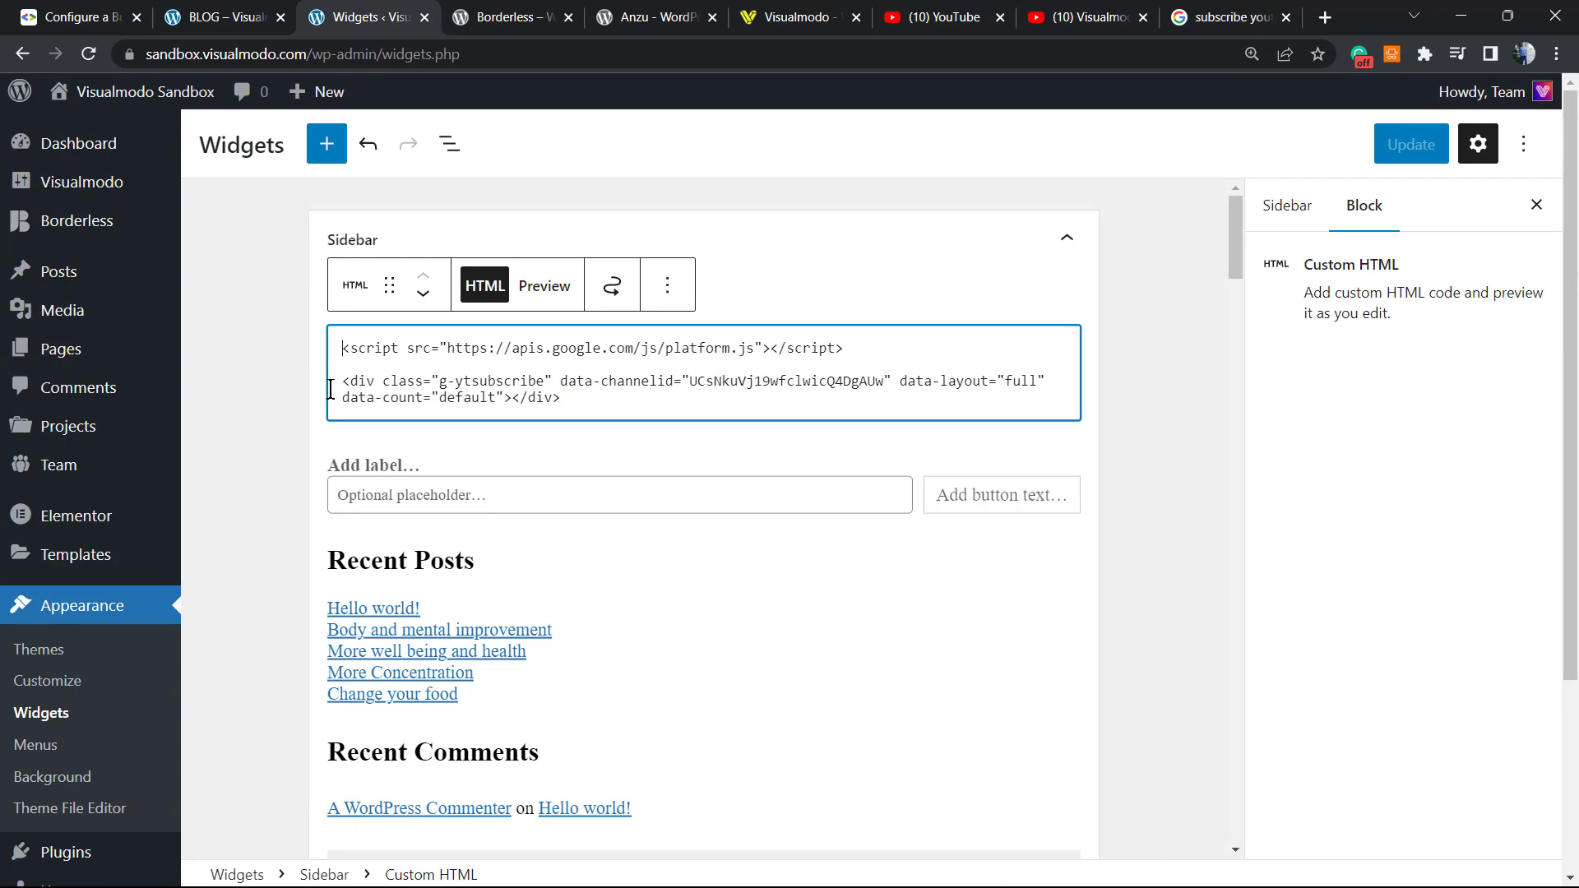
{"action": "type", "text": "<"}
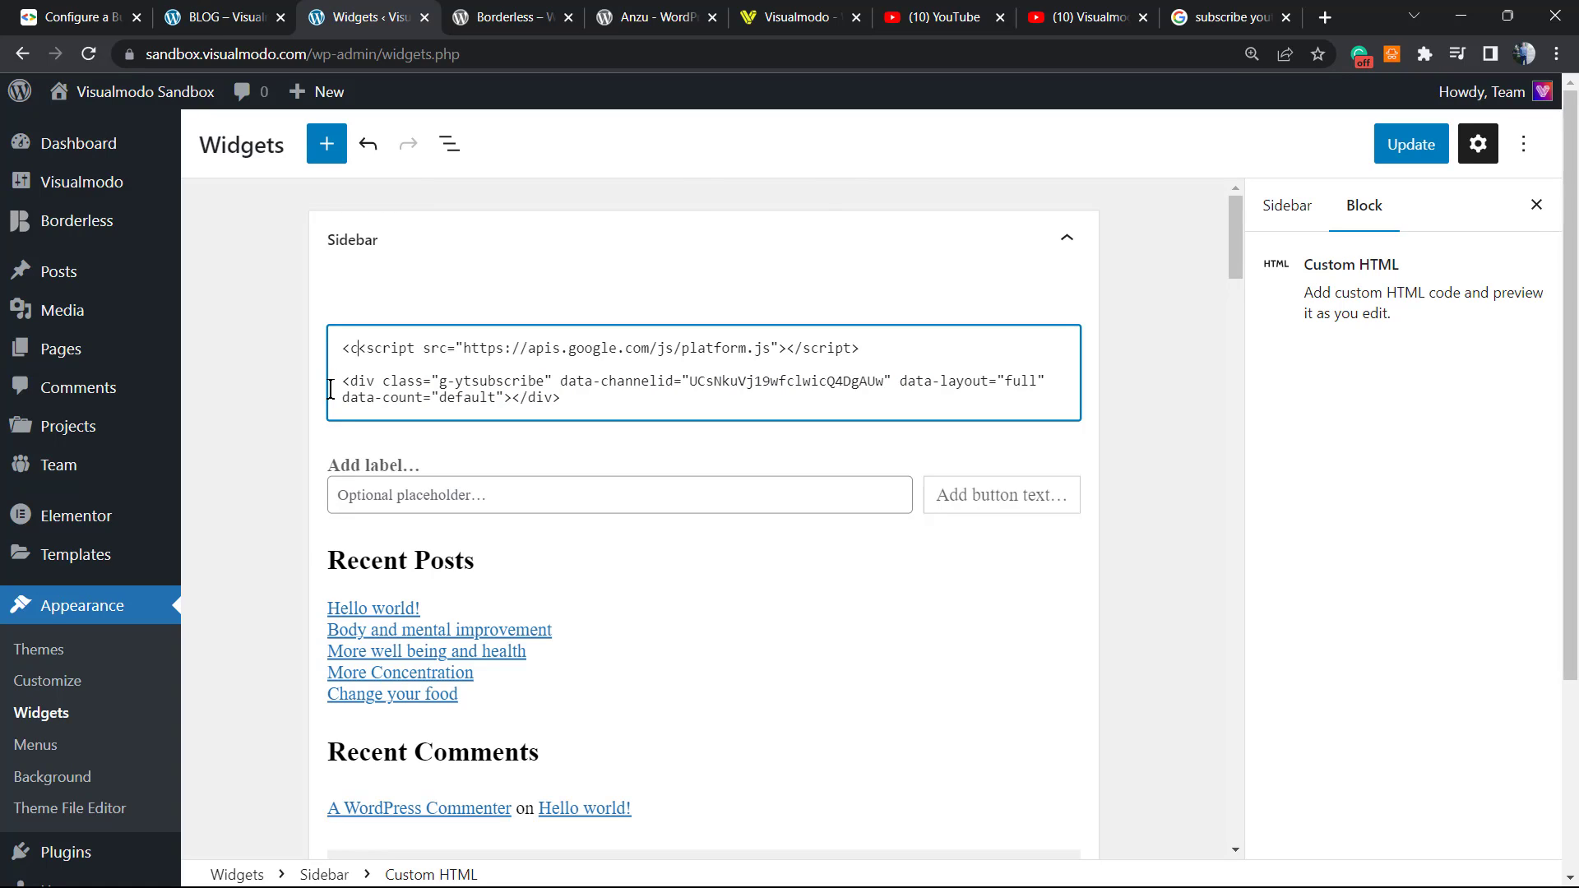
{"action": "type", "text": "center"}
{"action": "key", "text": "Return"}
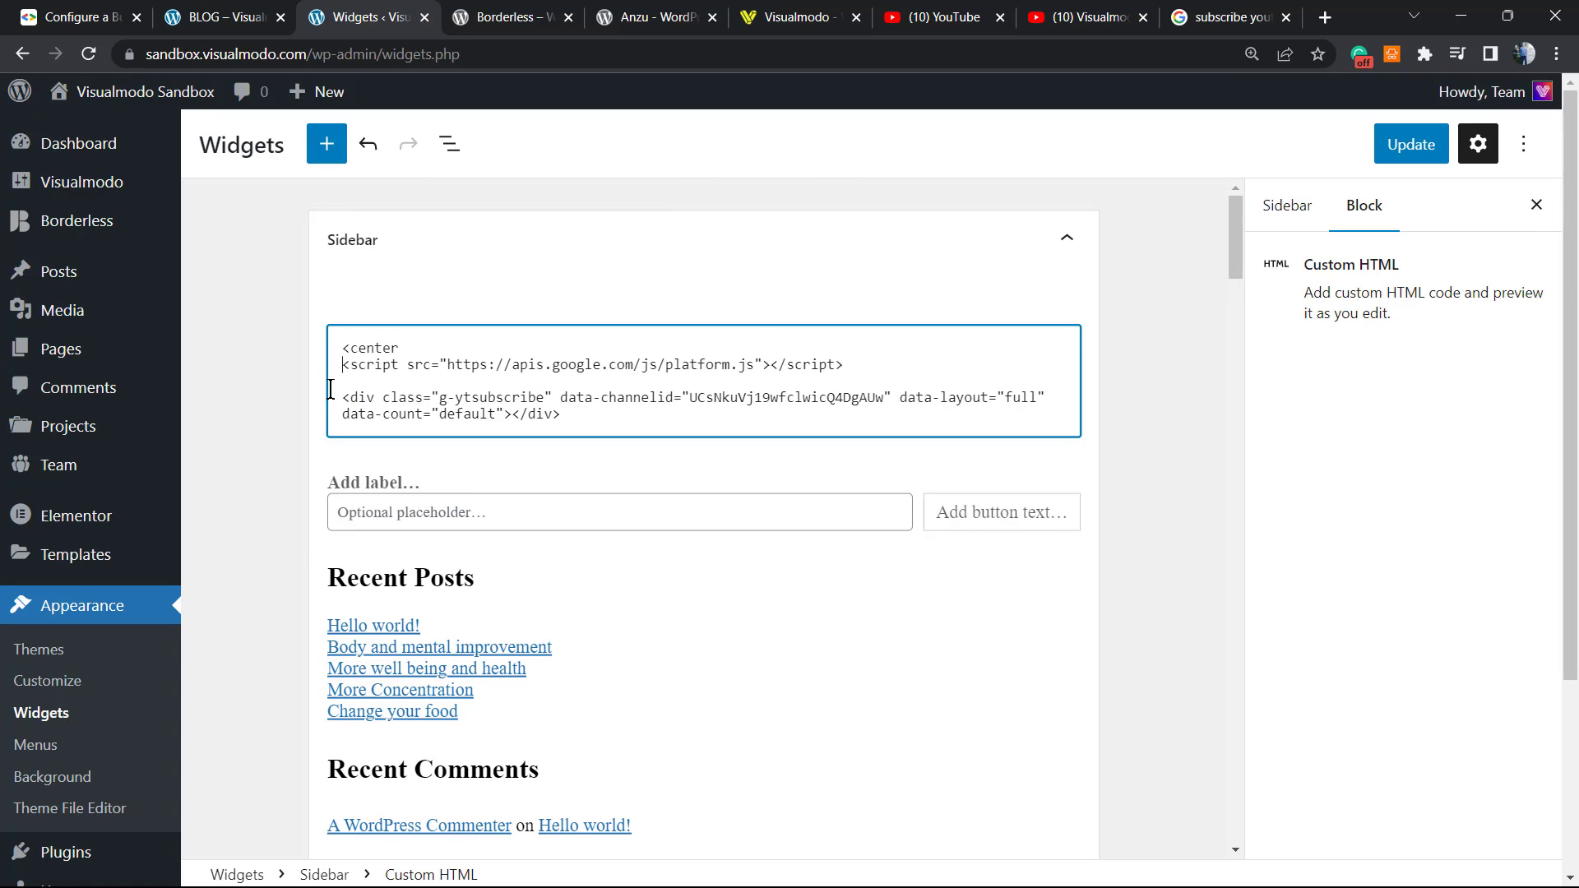
{"action": "key", "text": "BackSpace"}
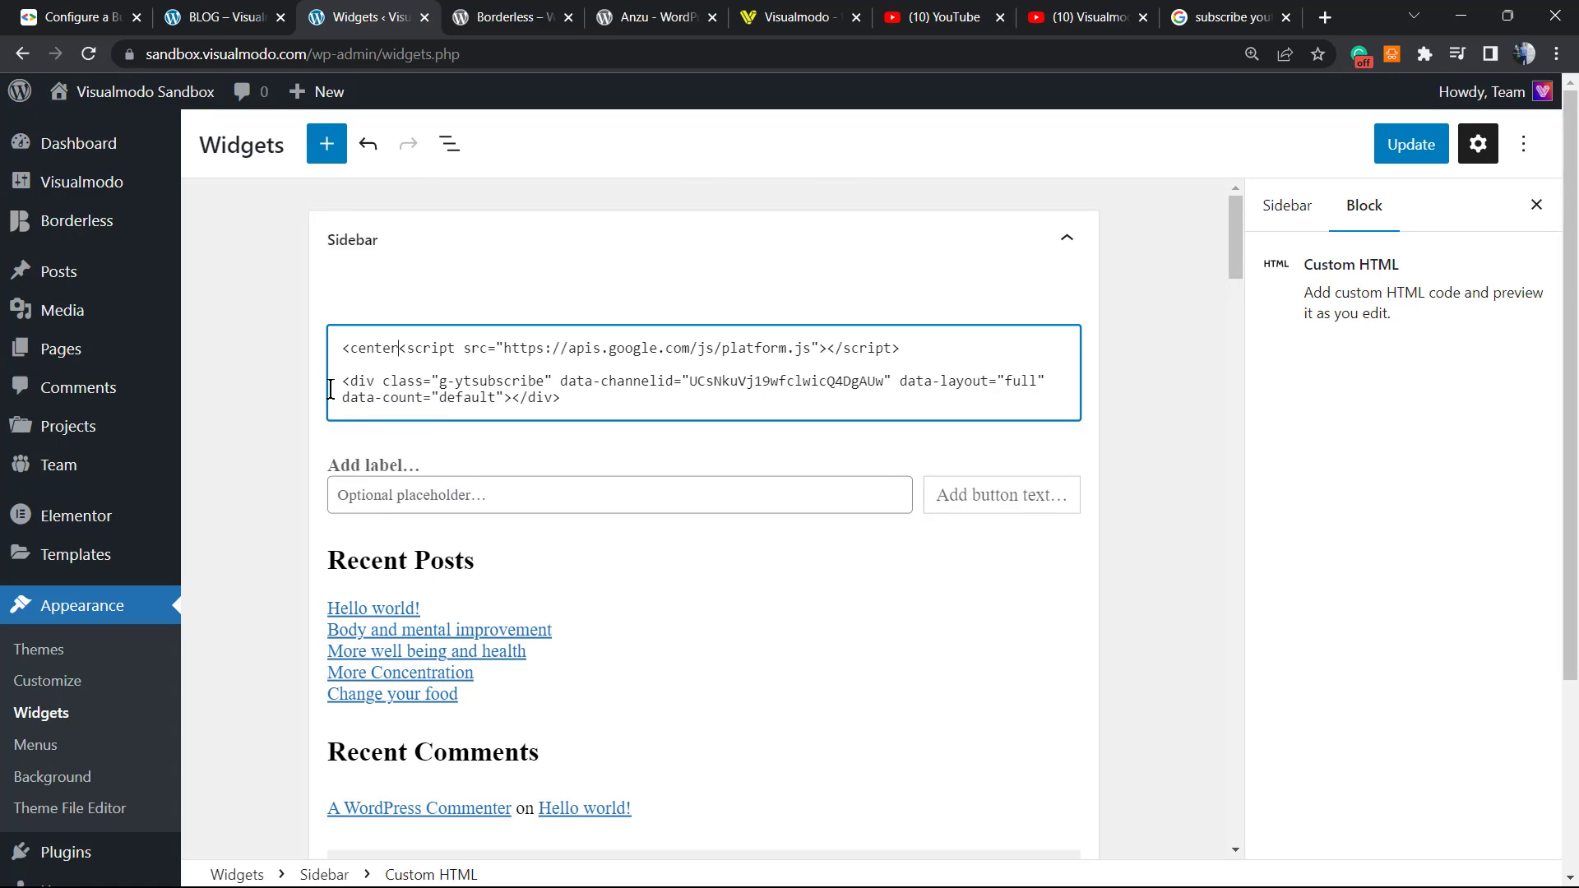
{"action": "type", "text": ">"}
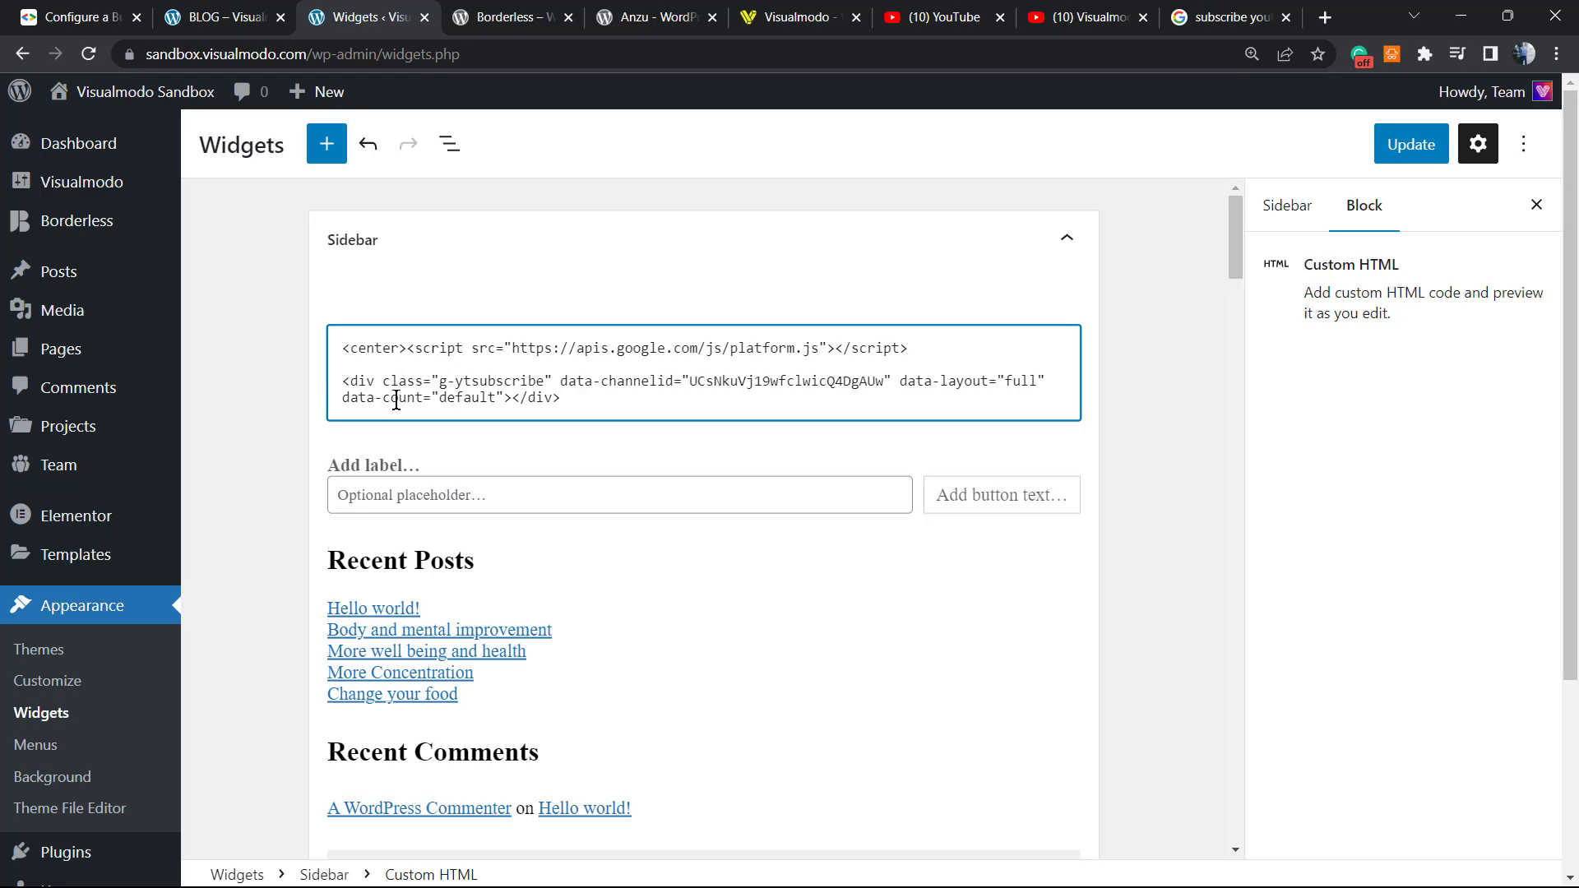
Add a closing </center> tag after the closing div and update the widgets.
{"action": "left_click_drag", "start_coordinate": [409, 356], "coordinate": [310, 352]}
{"action": "key", "text": "ctrl+c"}
{"action": "left_click", "coordinate": [628, 398]}
{"action": "key", "text": "ctrl+v"}
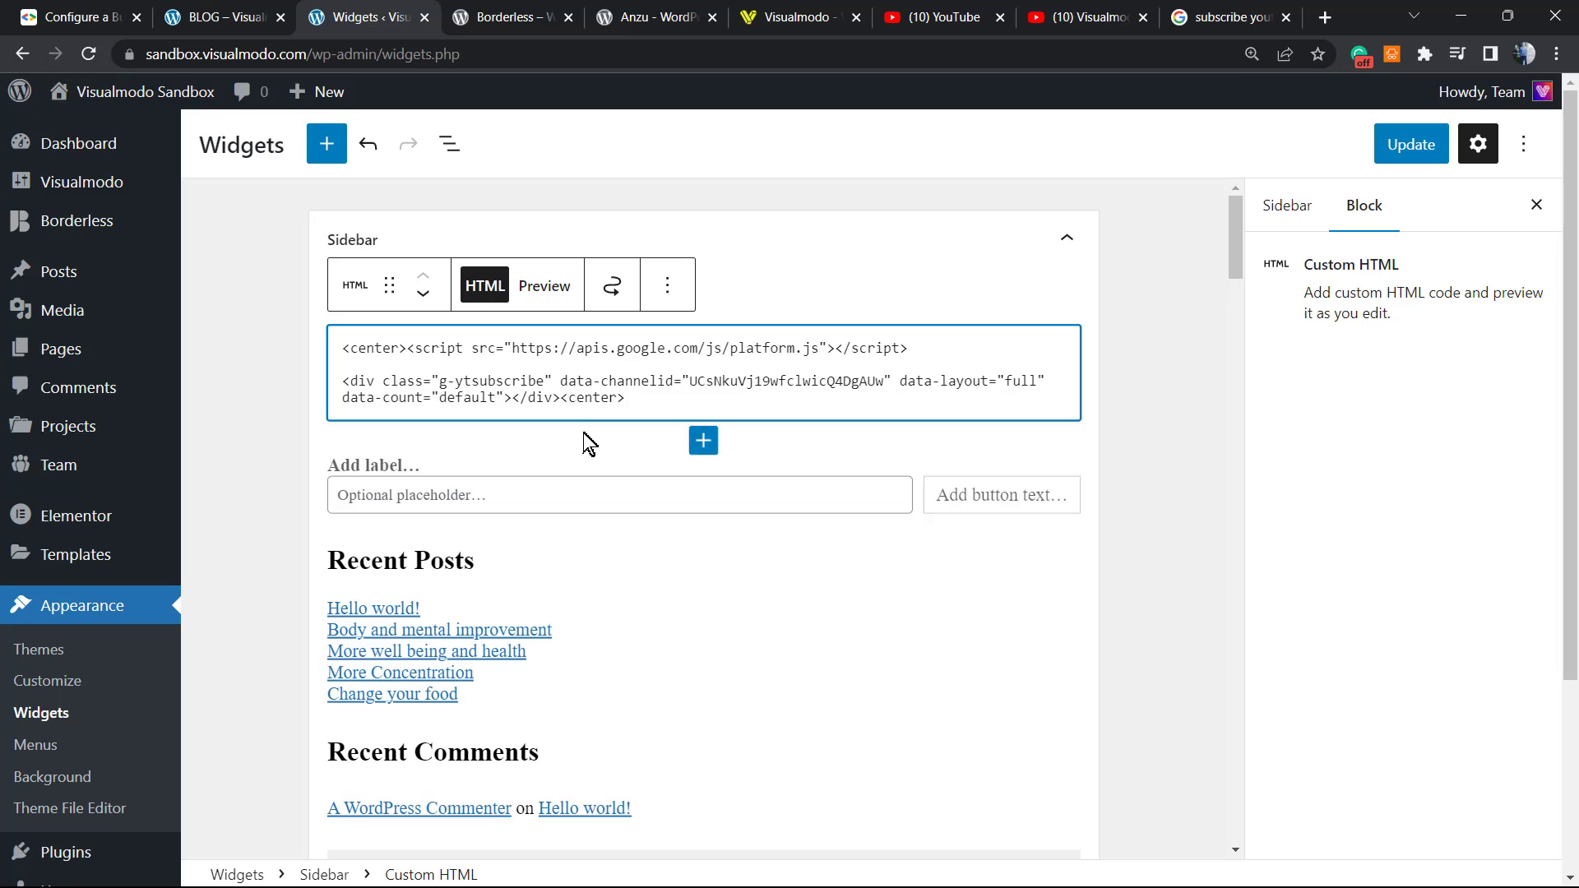
{"action": "mouse_move", "coordinate": [589, 442]}
{"action": "key", "text": "Left"}
{"action": "key", "text": "Left"}
{"action": "key", "text": "Left"}
{"action": "type", "text": ";"}
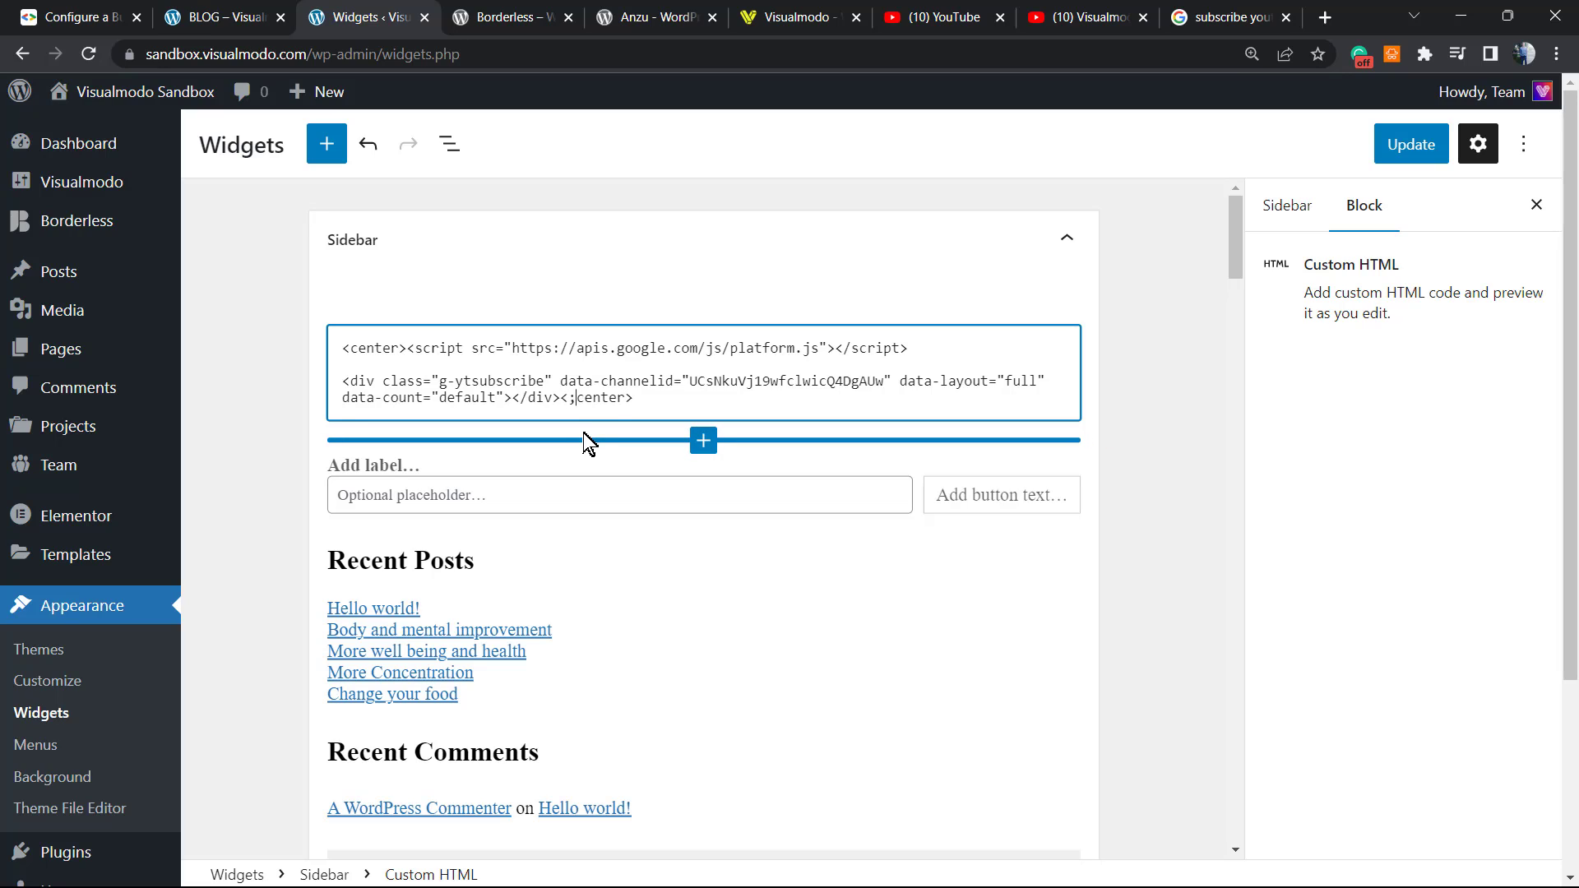
{"action": "key", "text": "BackSpace"}
{"action": "left_click", "coordinate": [1401, 144]}
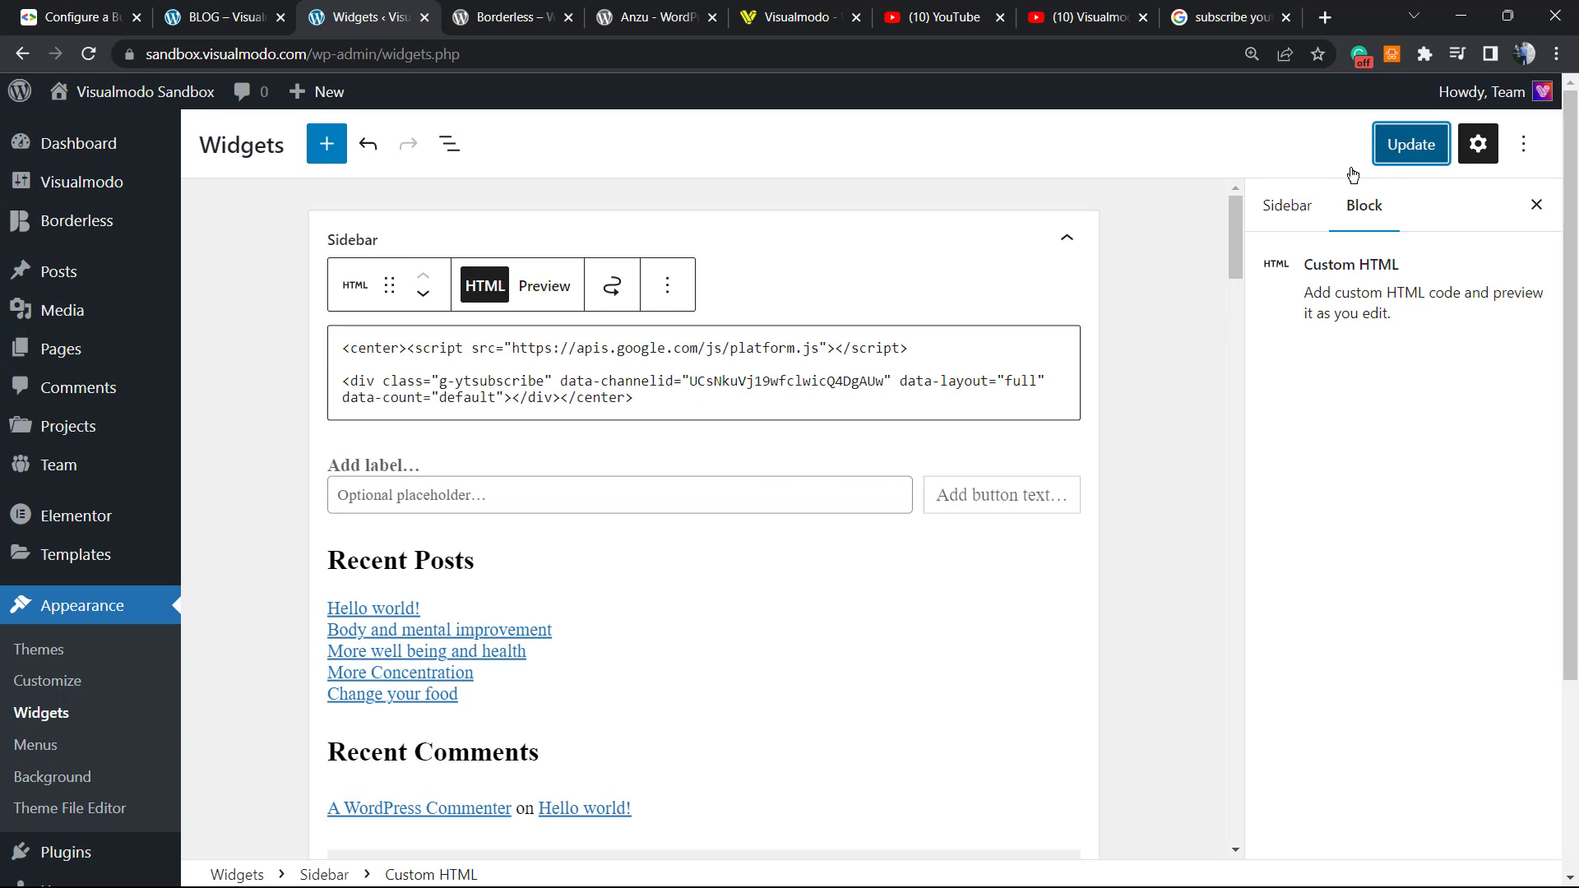
Preview the Custom HTML block and reload the blog to see the centred button.
{"action": "left_click", "coordinate": [543, 285]}
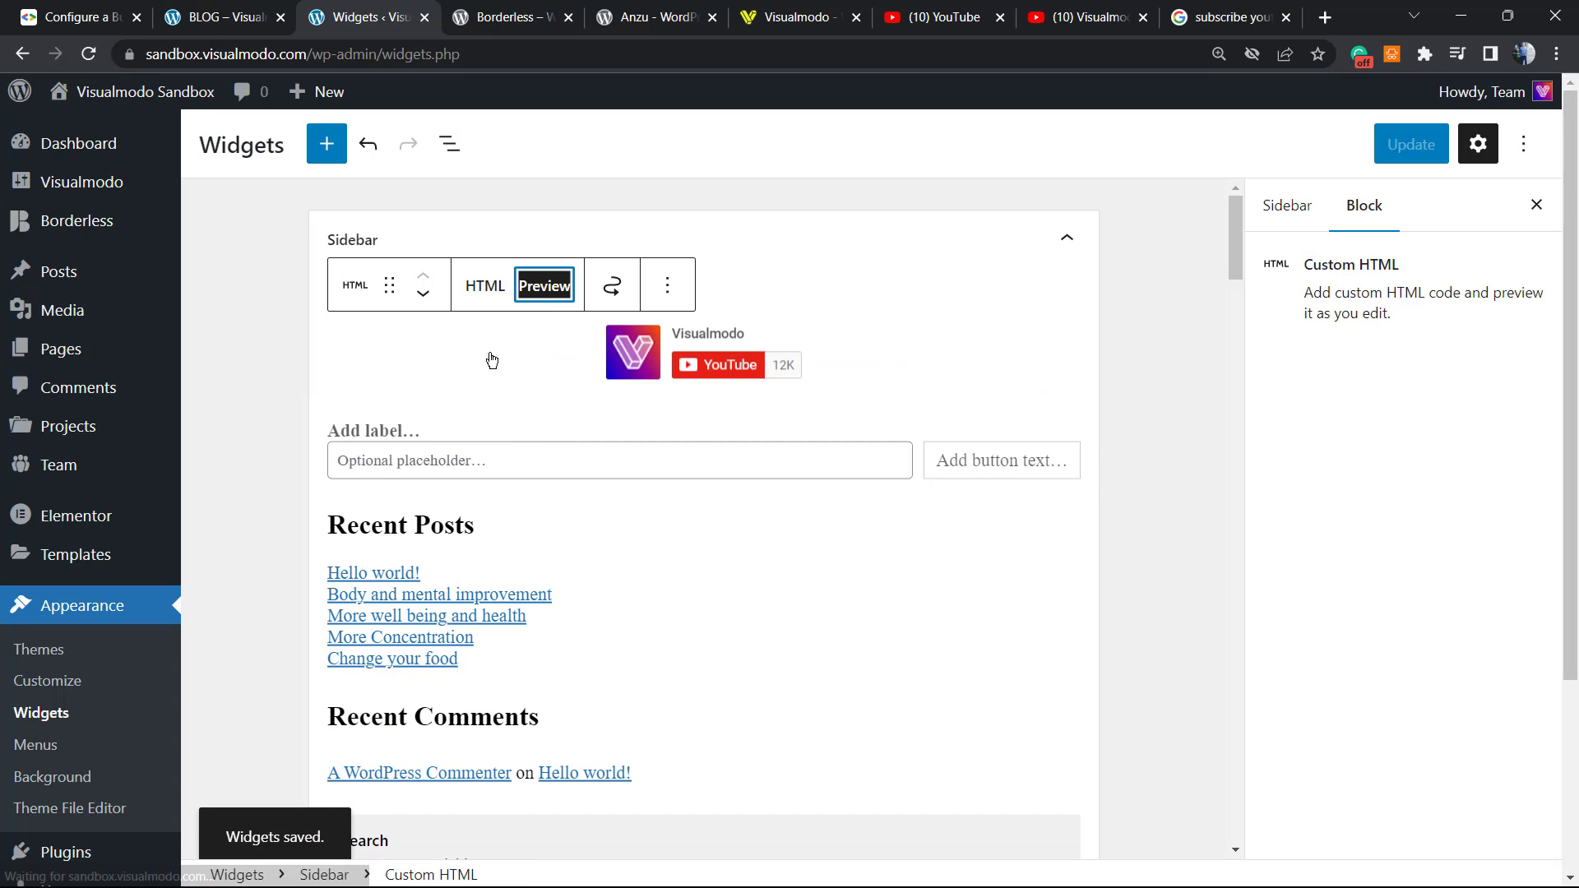
{"action": "left_click", "coordinate": [218, 16]}
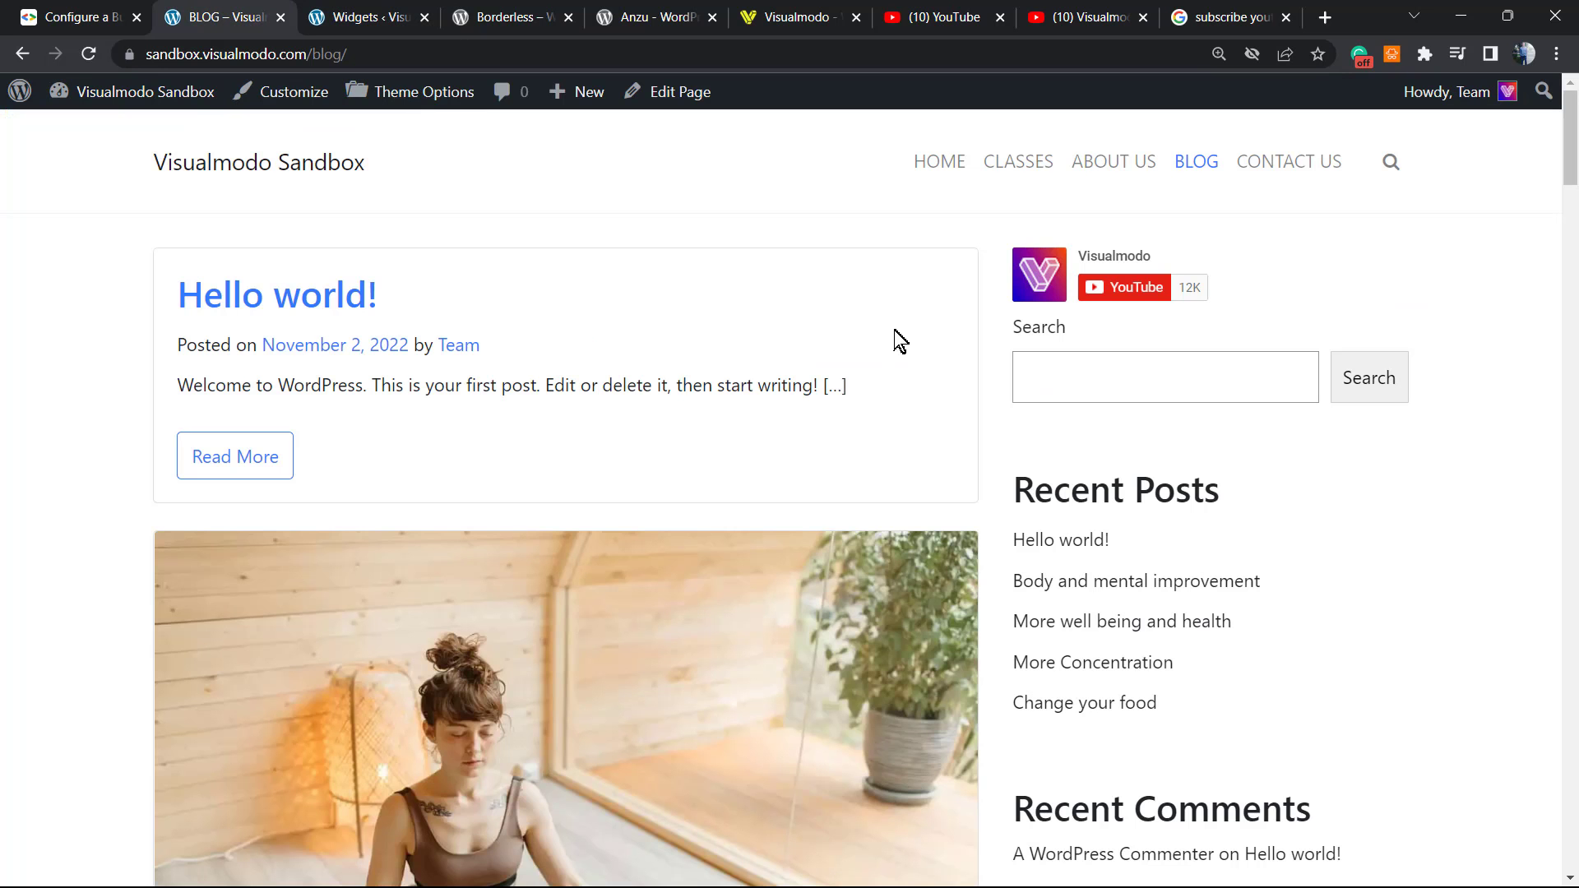
{"action": "key", "text": "F5"}
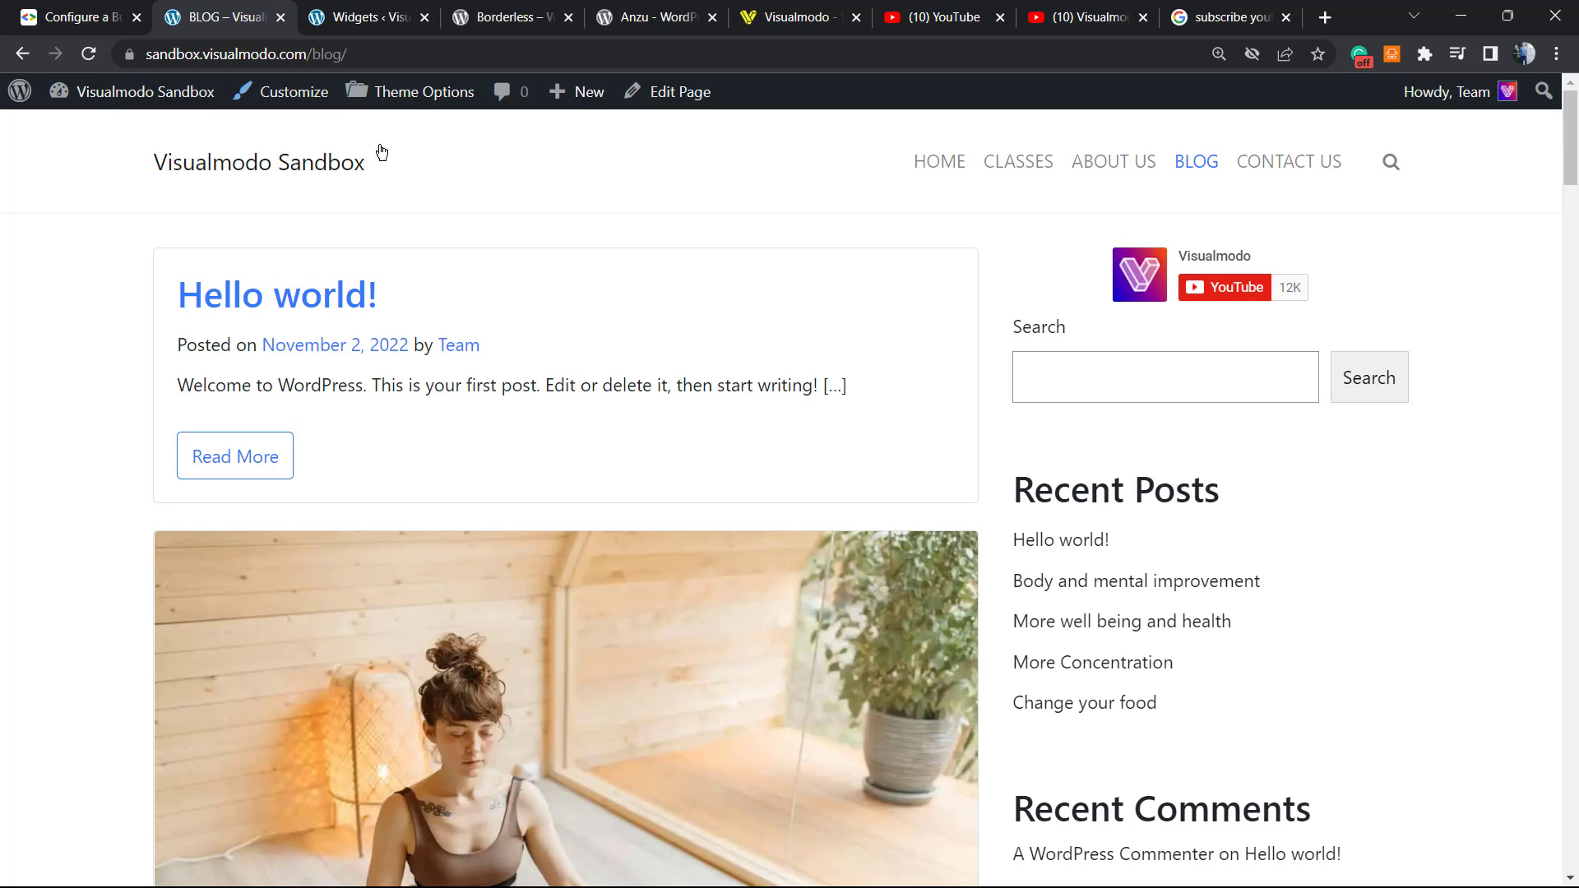
{"action": "left_click", "coordinate": [368, 16]}
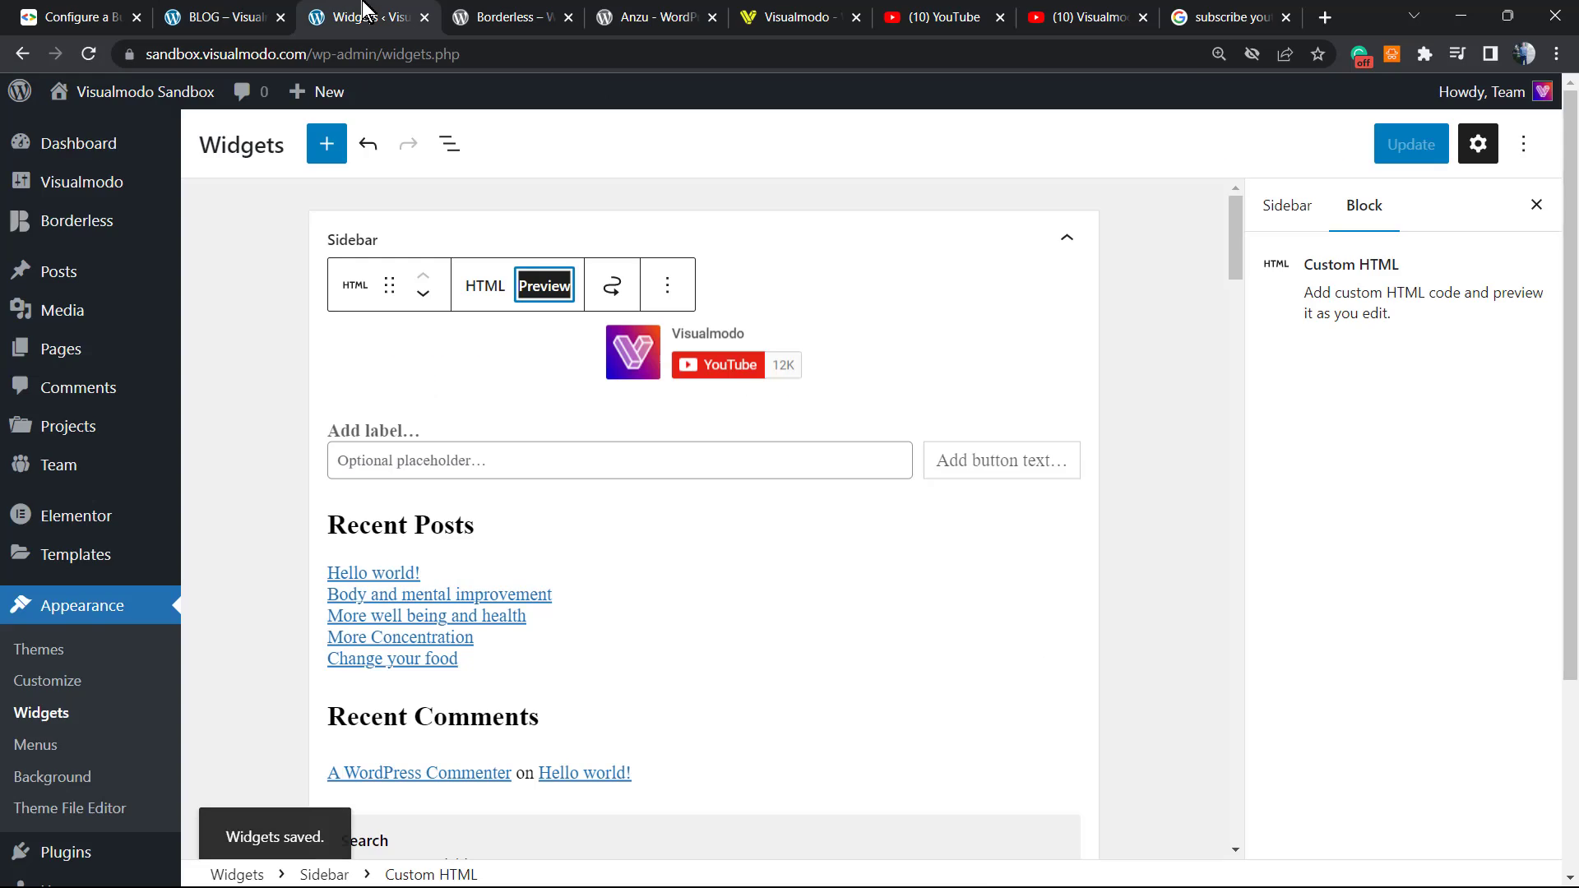
Look over the Borderless Widgets plugin title, then move to the Anzu theme page.
{"action": "left_click", "coordinate": [503, 11]}
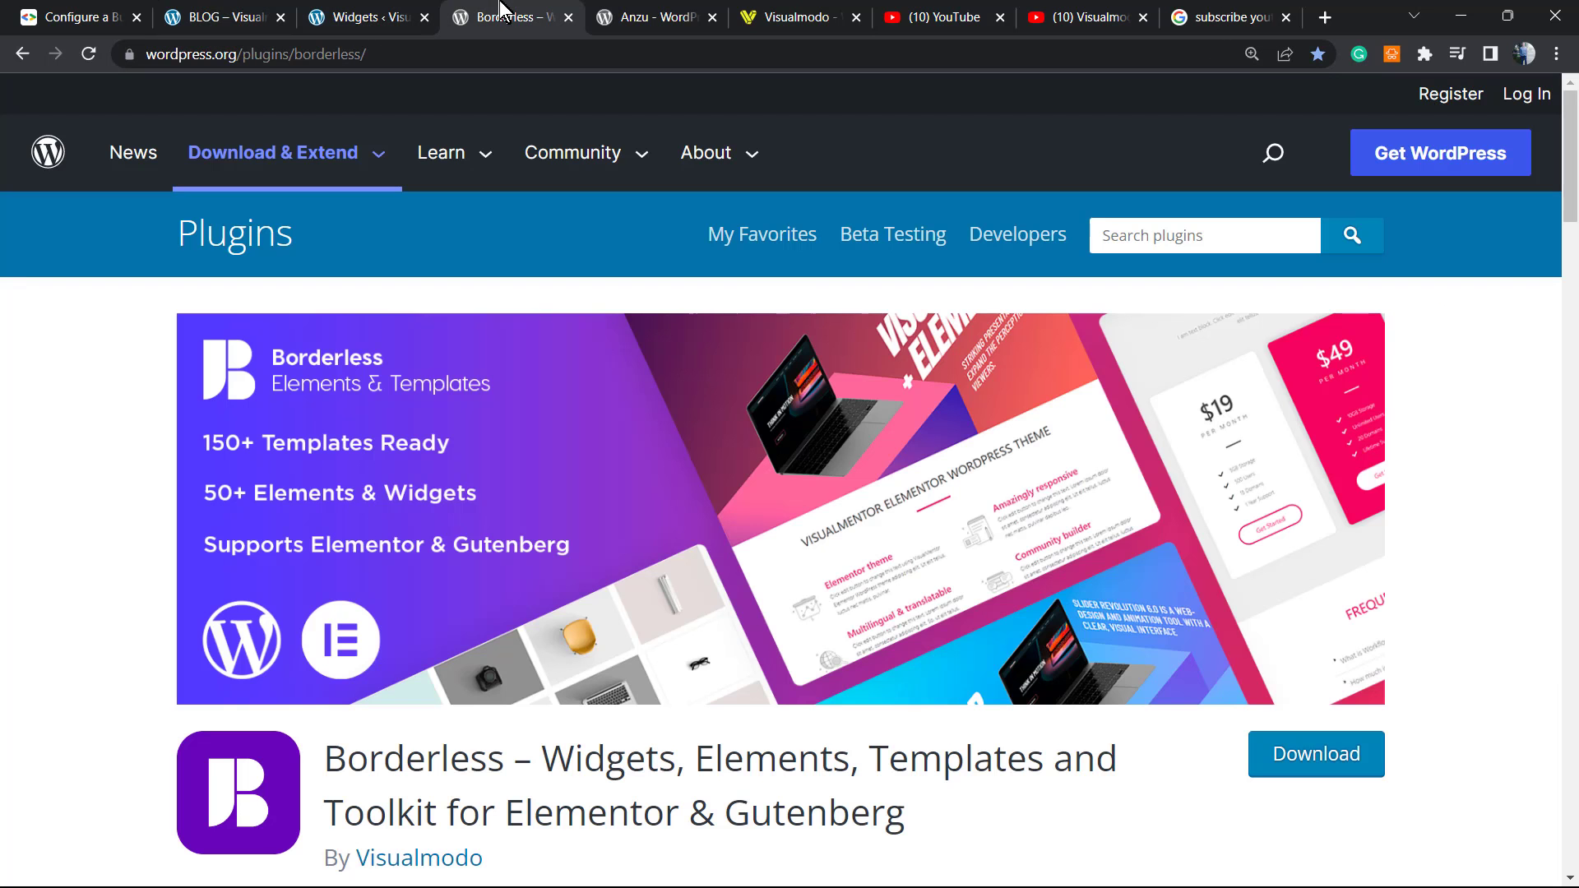
{"action": "left_click", "coordinate": [385, 12]}
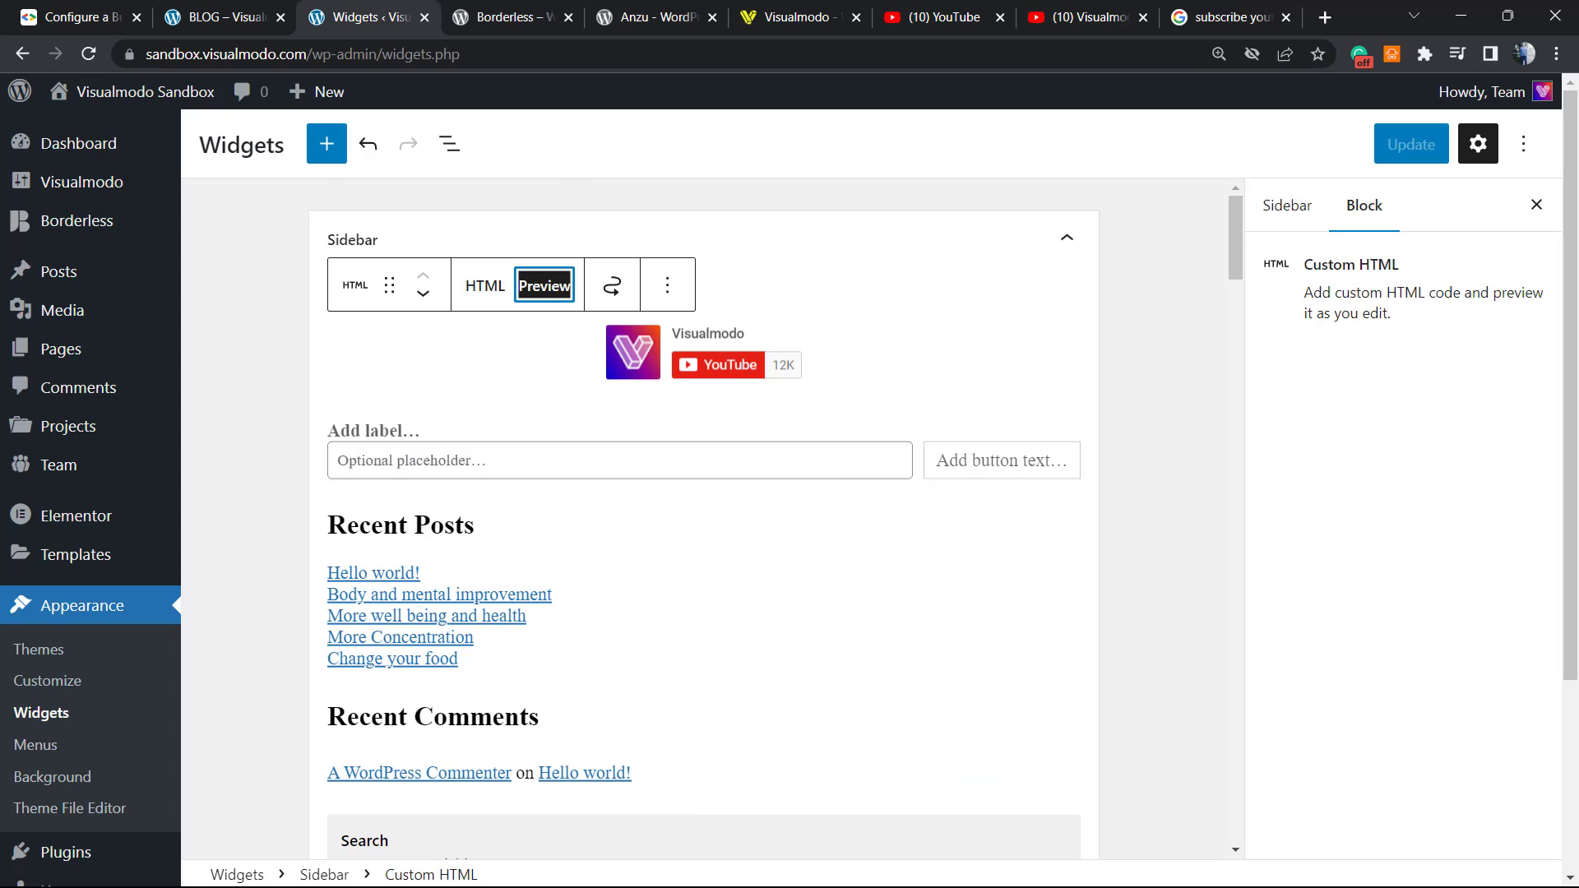
{"action": "left_click", "coordinate": [533, 12]}
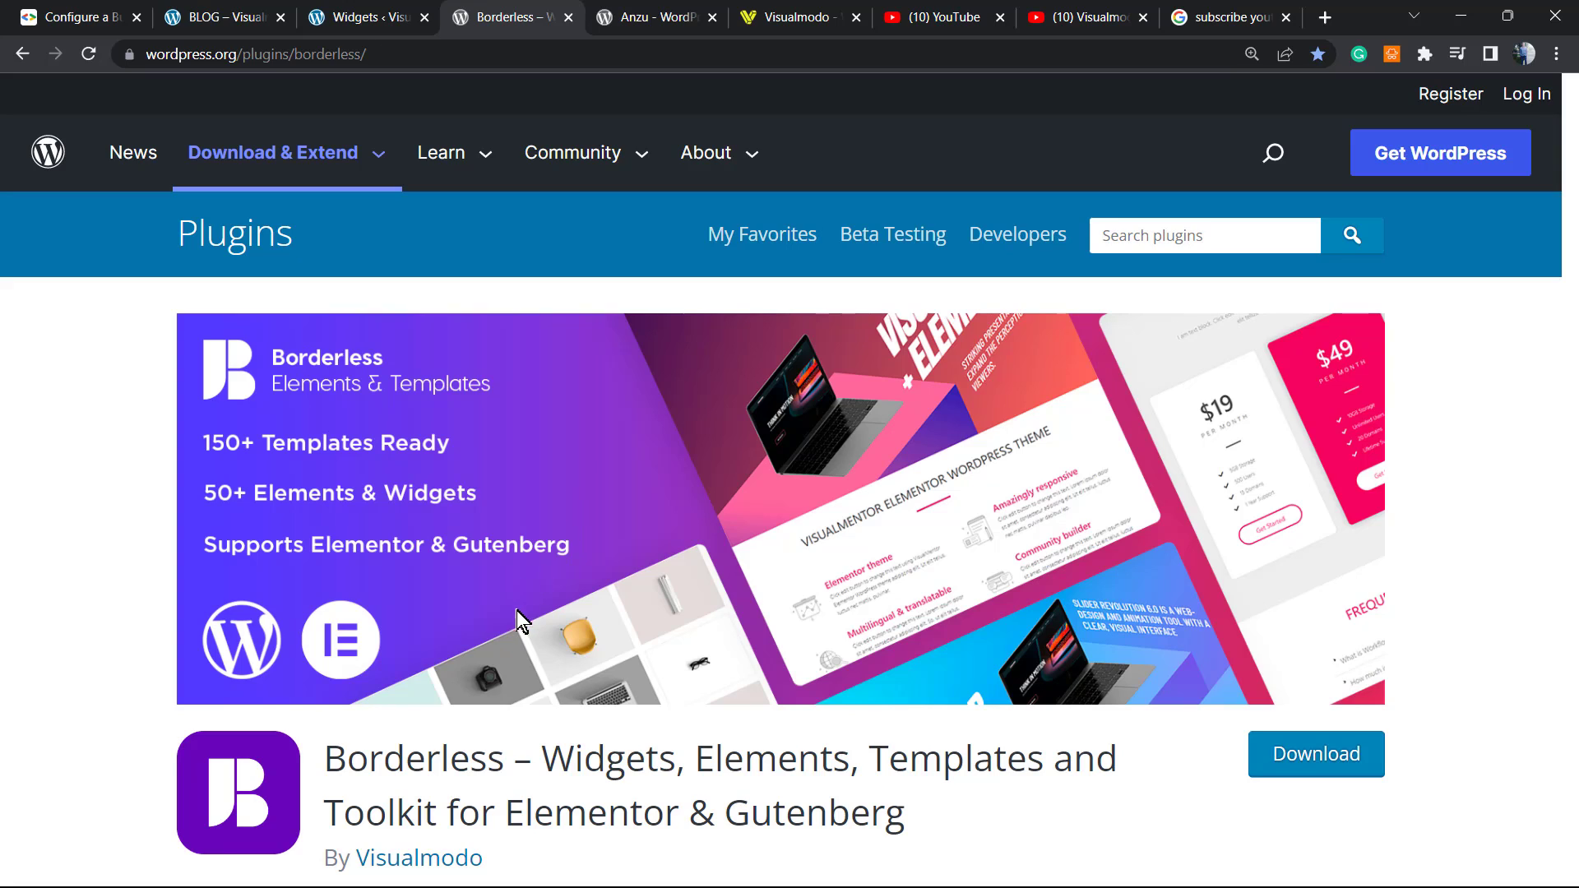
{"action": "double_click", "coordinate": [463, 750]}
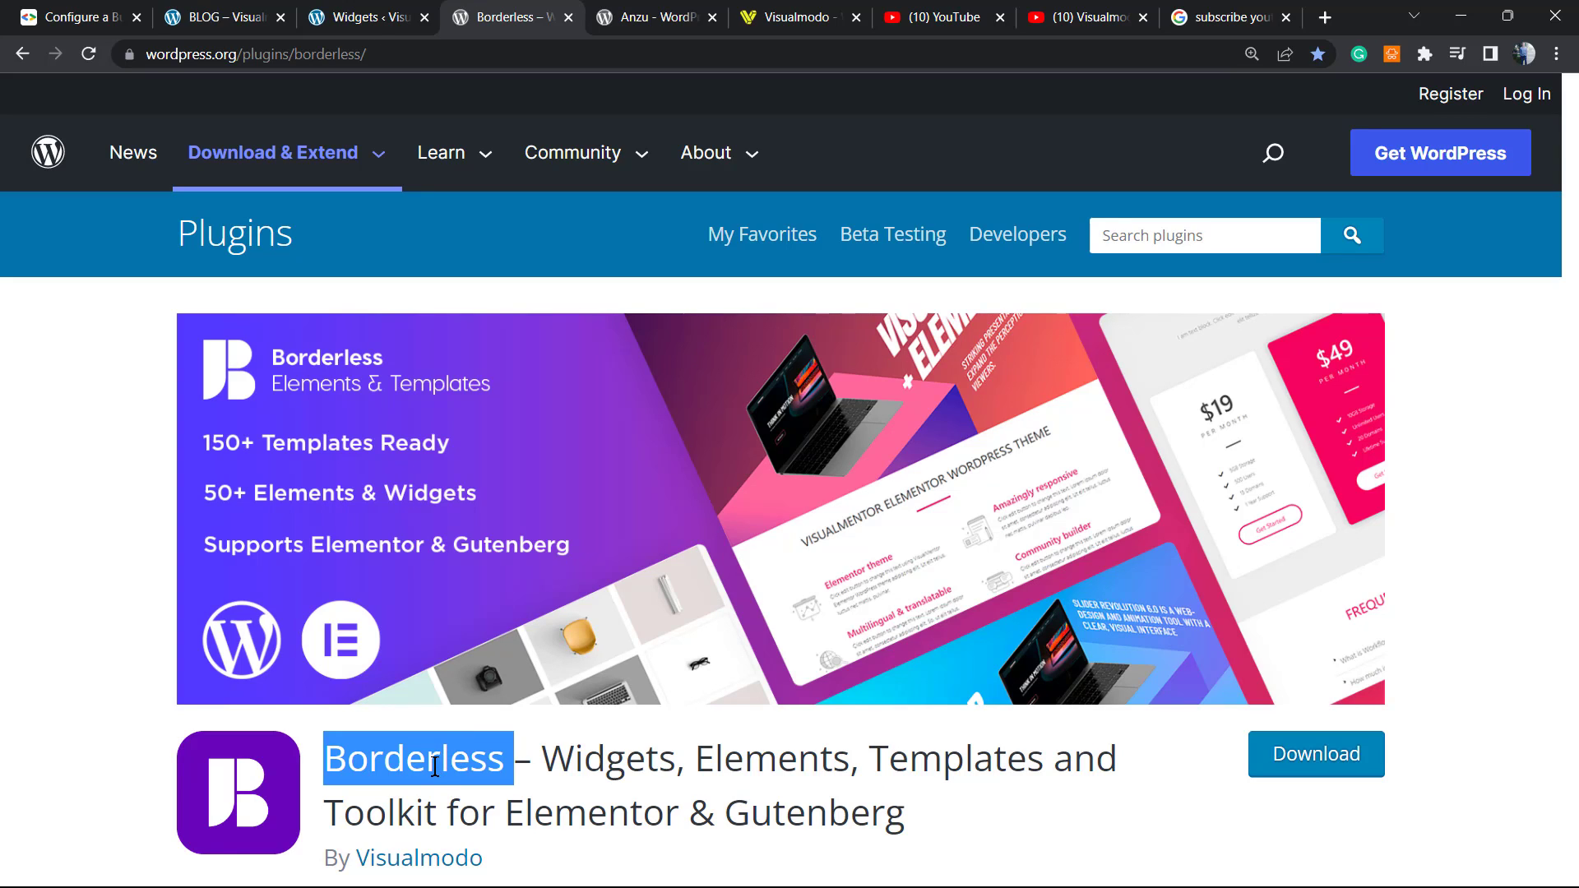
{"action": "double_click", "coordinate": [590, 777]}
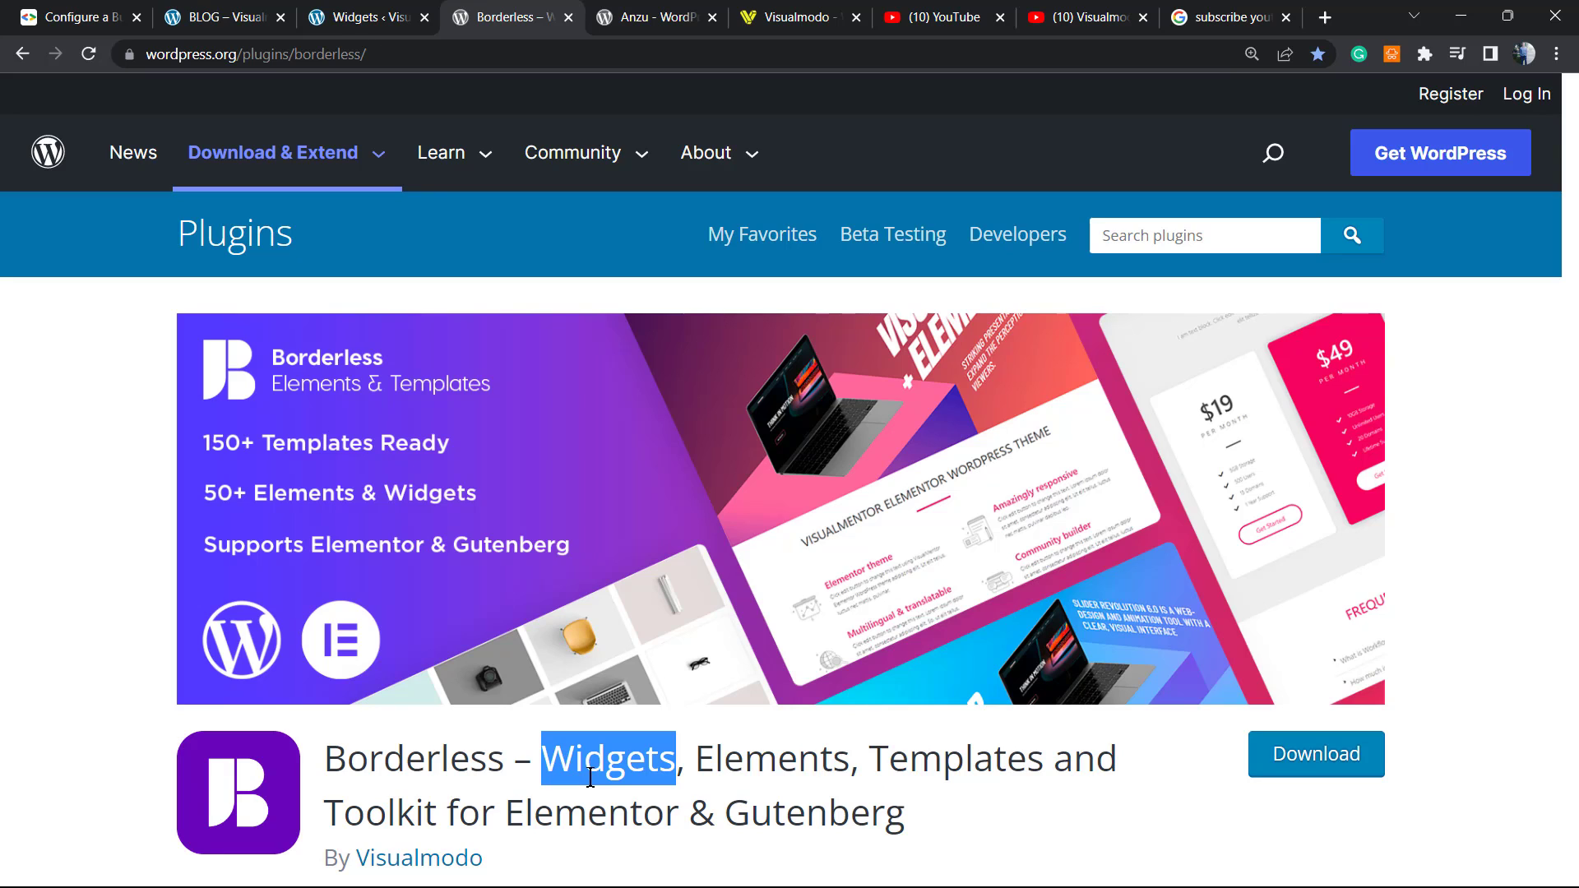
{"action": "left_click", "coordinate": [670, 12]}
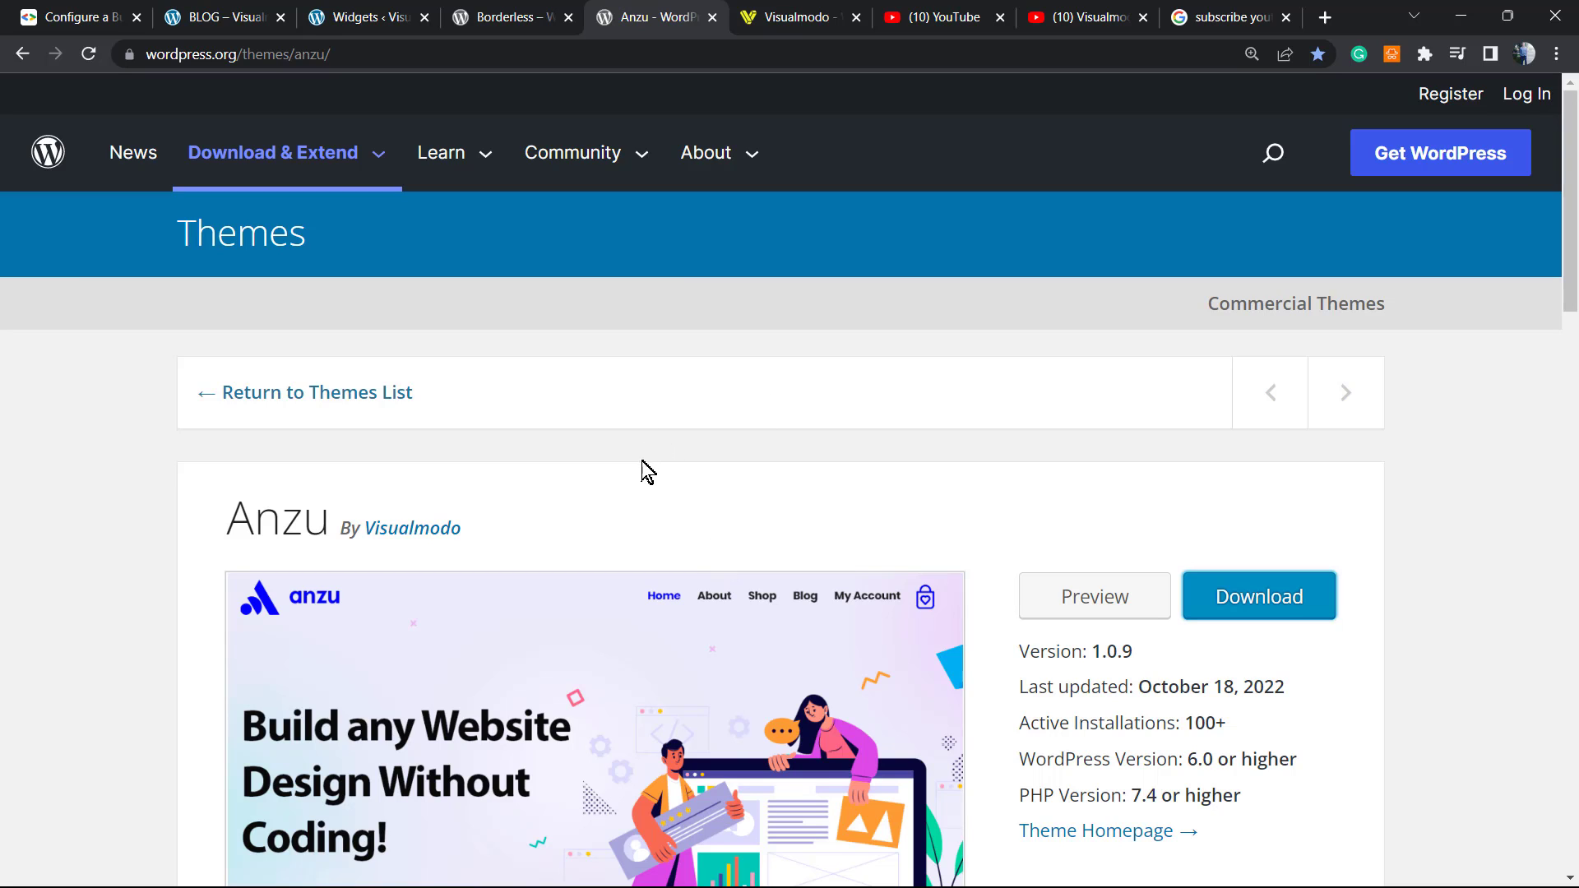
Skim the Anzu theme page on WordPress.org, then switch to the Visualmodo homepage tab.
{"action": "scroll", "coordinate": [646, 469], "scroll_direction": "down", "scroll_amount": 1}
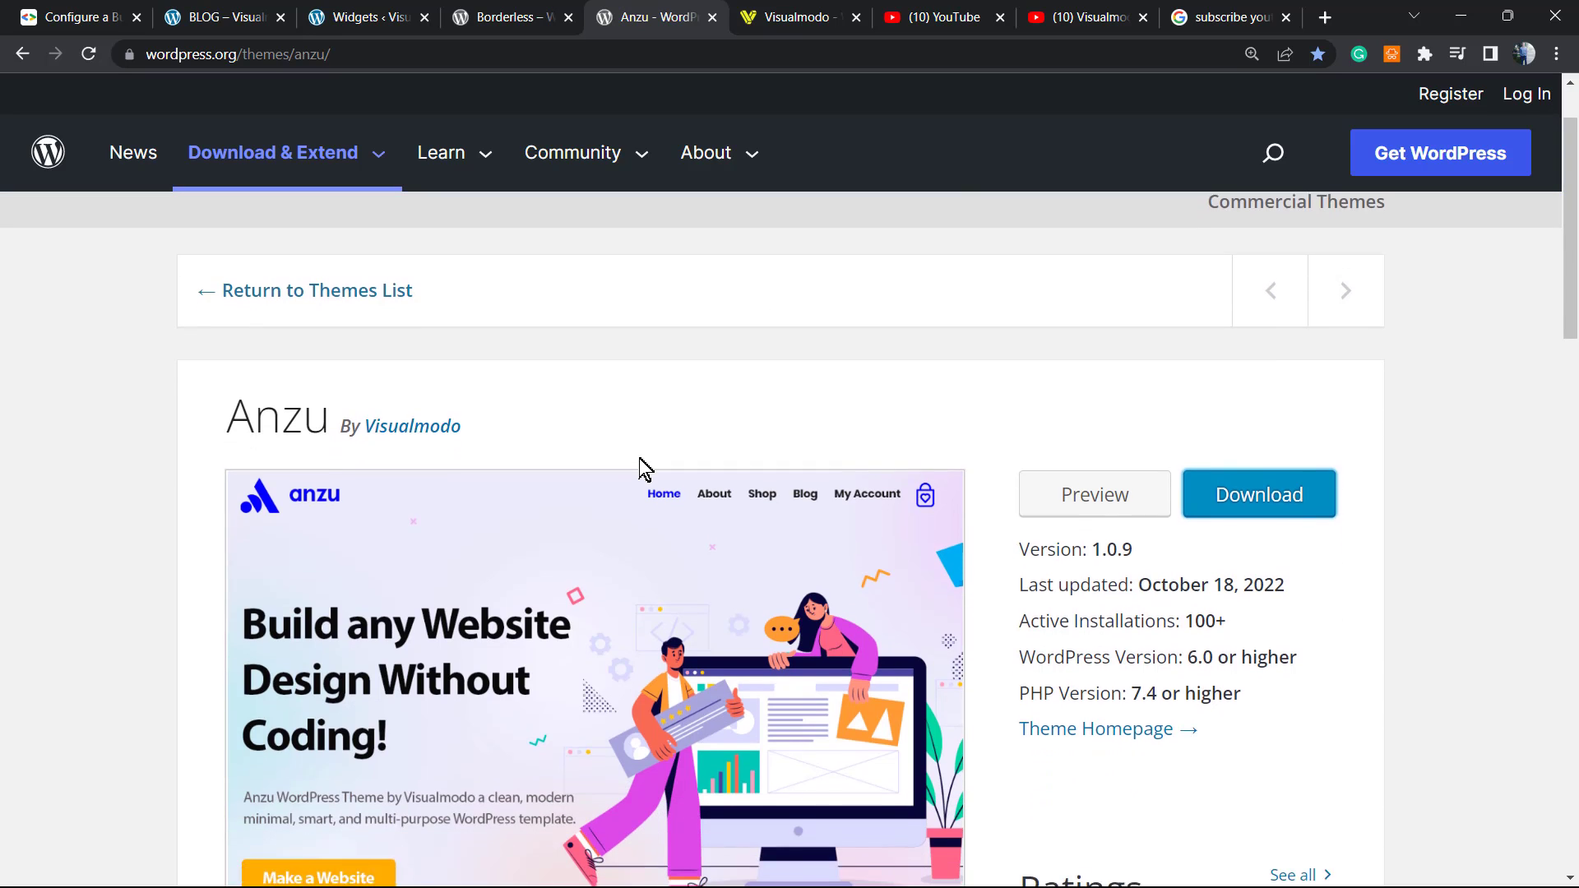
{"action": "scroll", "coordinate": [645, 469], "scroll_direction": "down", "scroll_amount": 1}
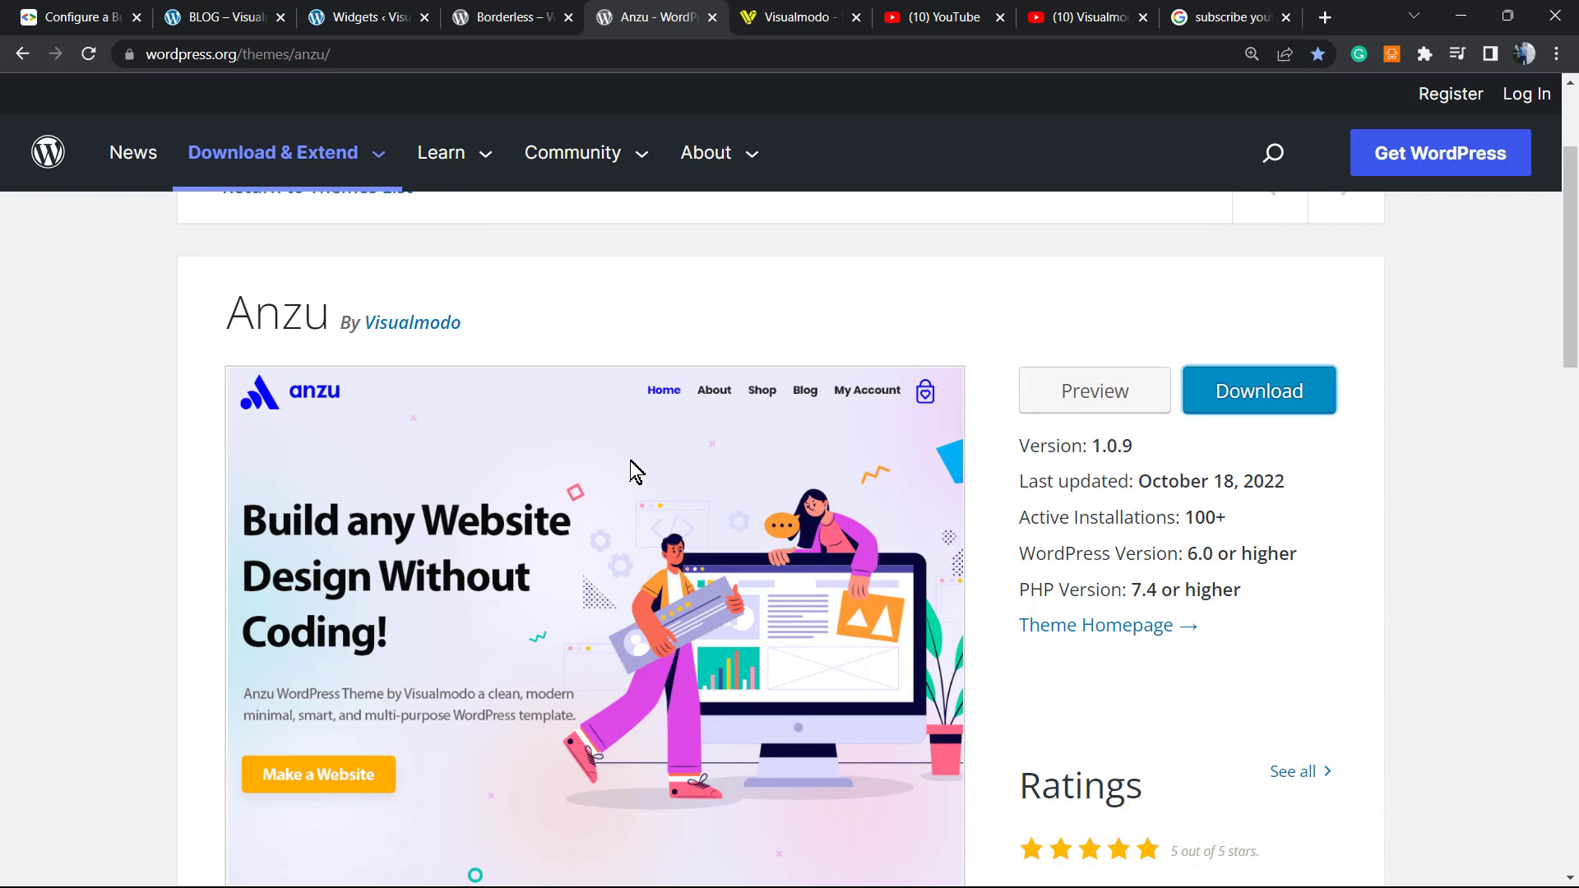
{"action": "scroll", "coordinate": [634, 473], "scroll_direction": "up", "scroll_amount": 1}
{"action": "scroll", "coordinate": [633, 473], "scroll_direction": "up", "scroll_amount": 1}
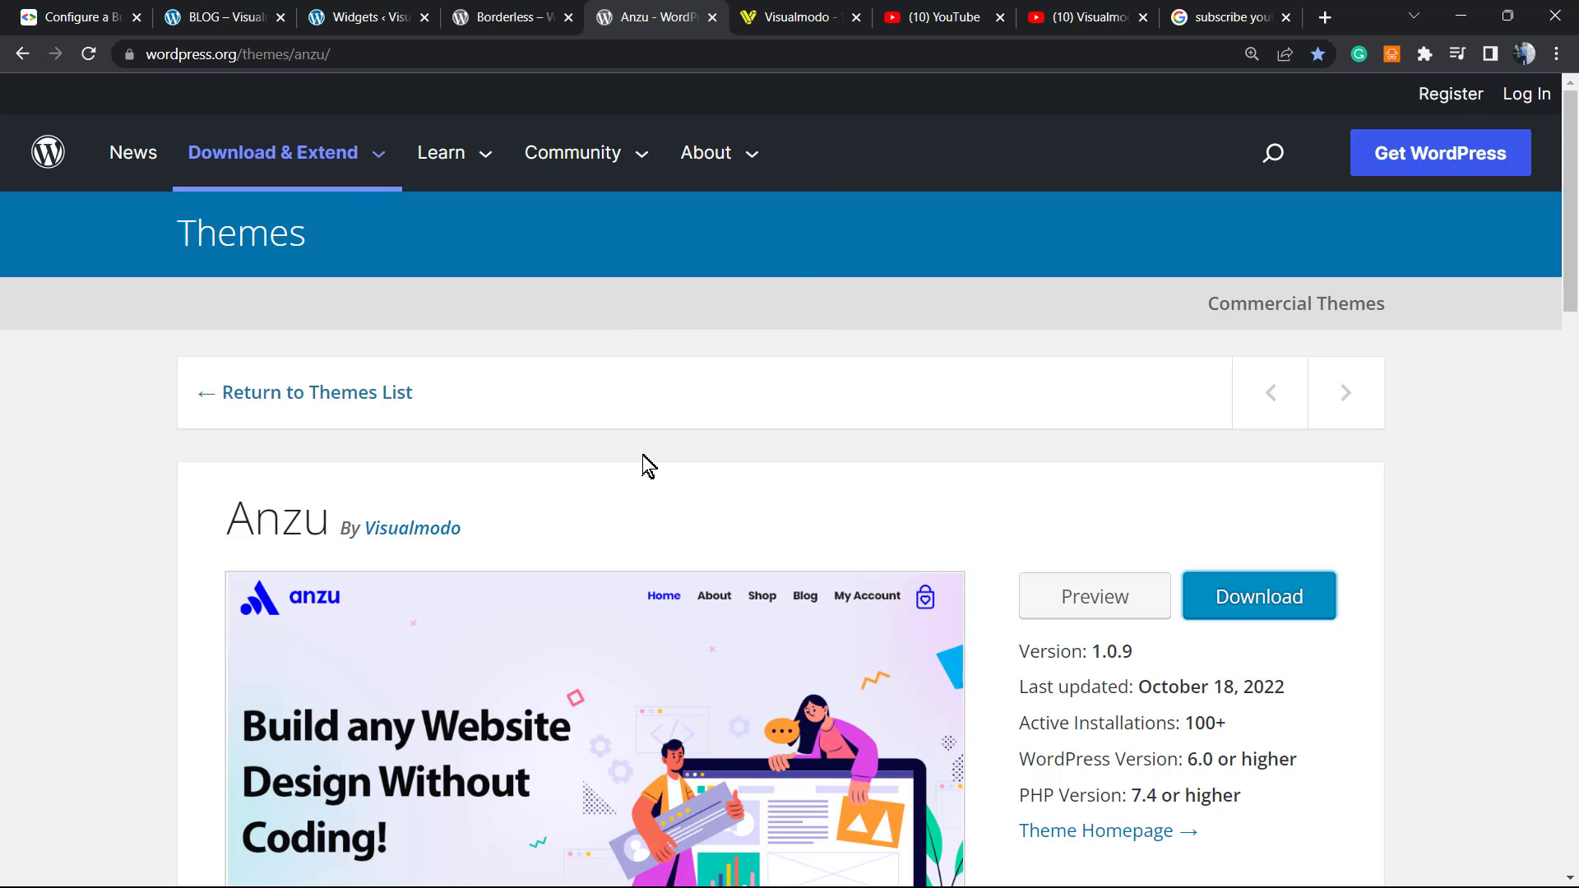
{"action": "left_click", "coordinate": [761, 10]}
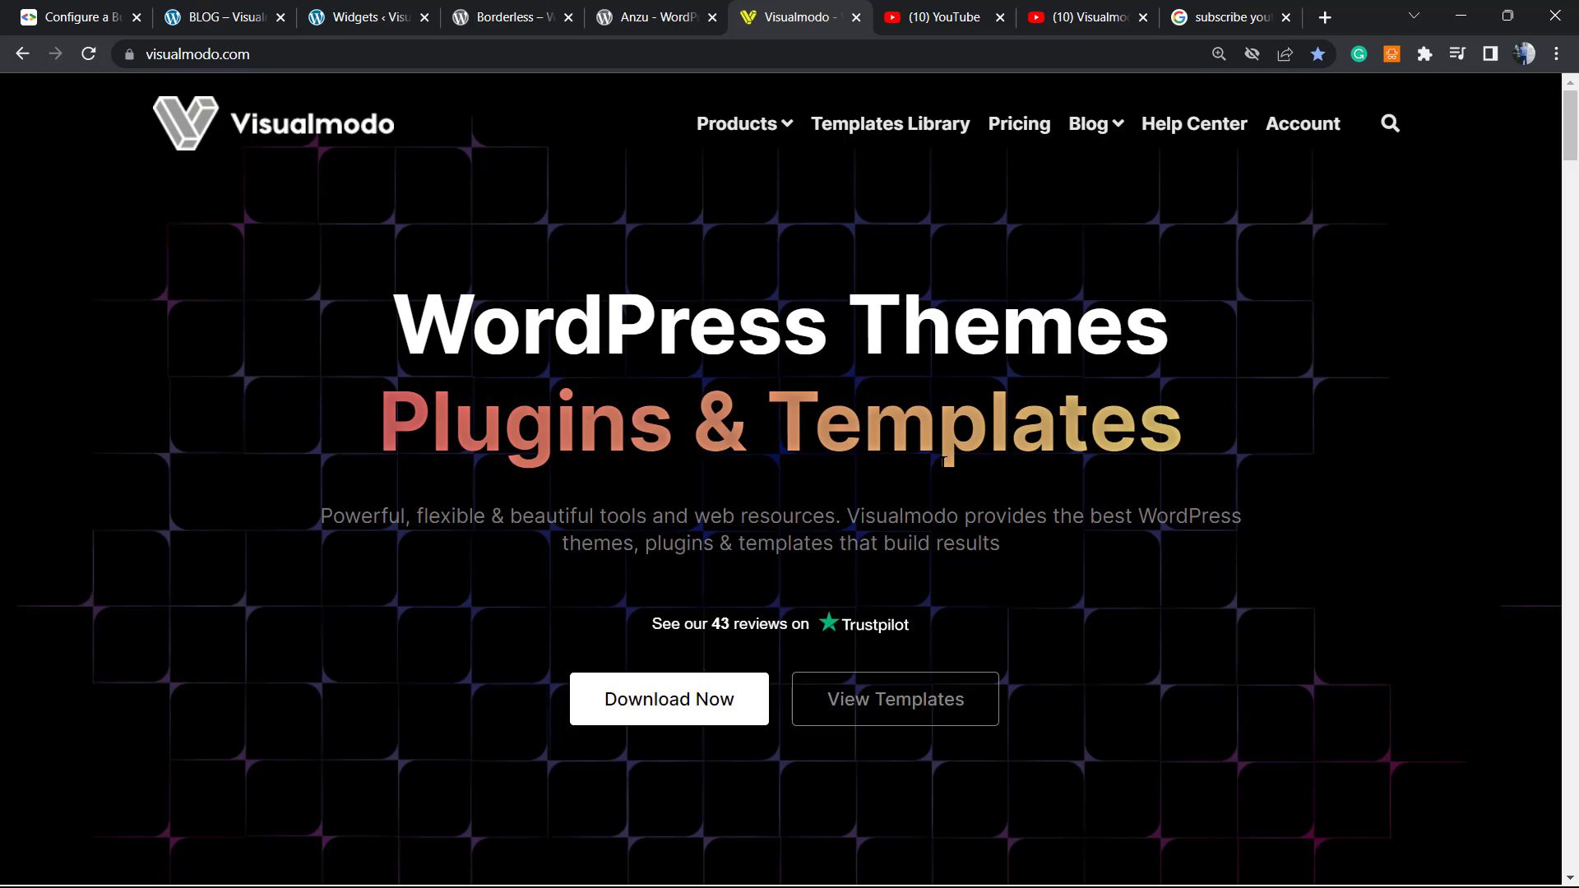
Go to Visualmodo's Templates Library and browse template cards like Car, Mining, Resort and Pharmacy.
{"action": "left_click", "coordinate": [888, 127]}
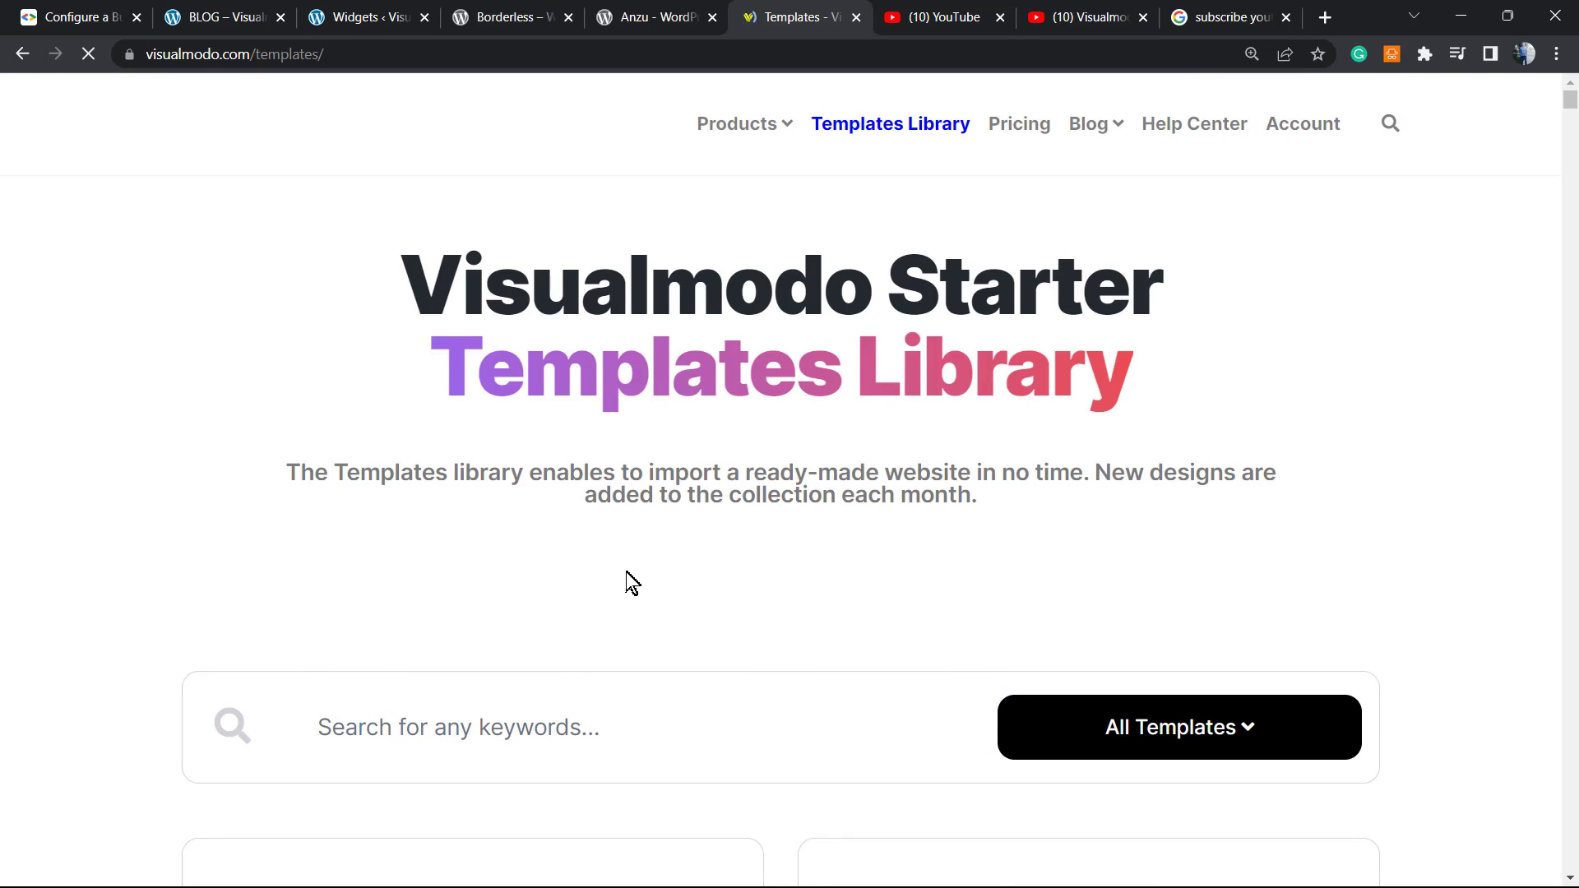
{"action": "scroll", "coordinate": [609, 580], "scroll_direction": "down", "scroll_amount": 5}
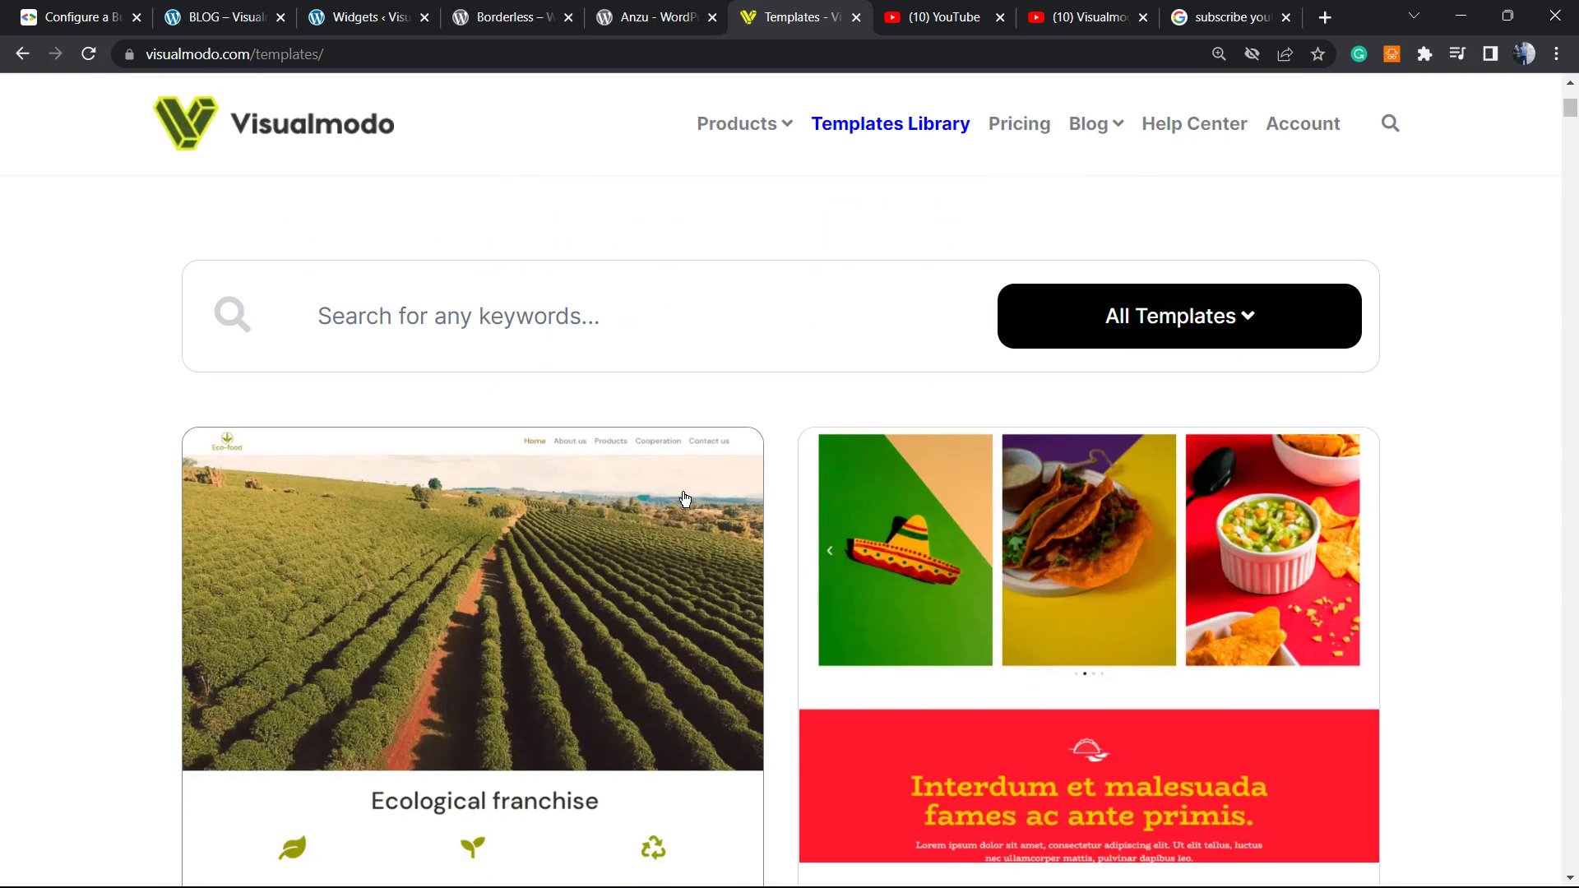
{"action": "scroll", "coordinate": [689, 496], "scroll_direction": "down", "scroll_amount": 4}
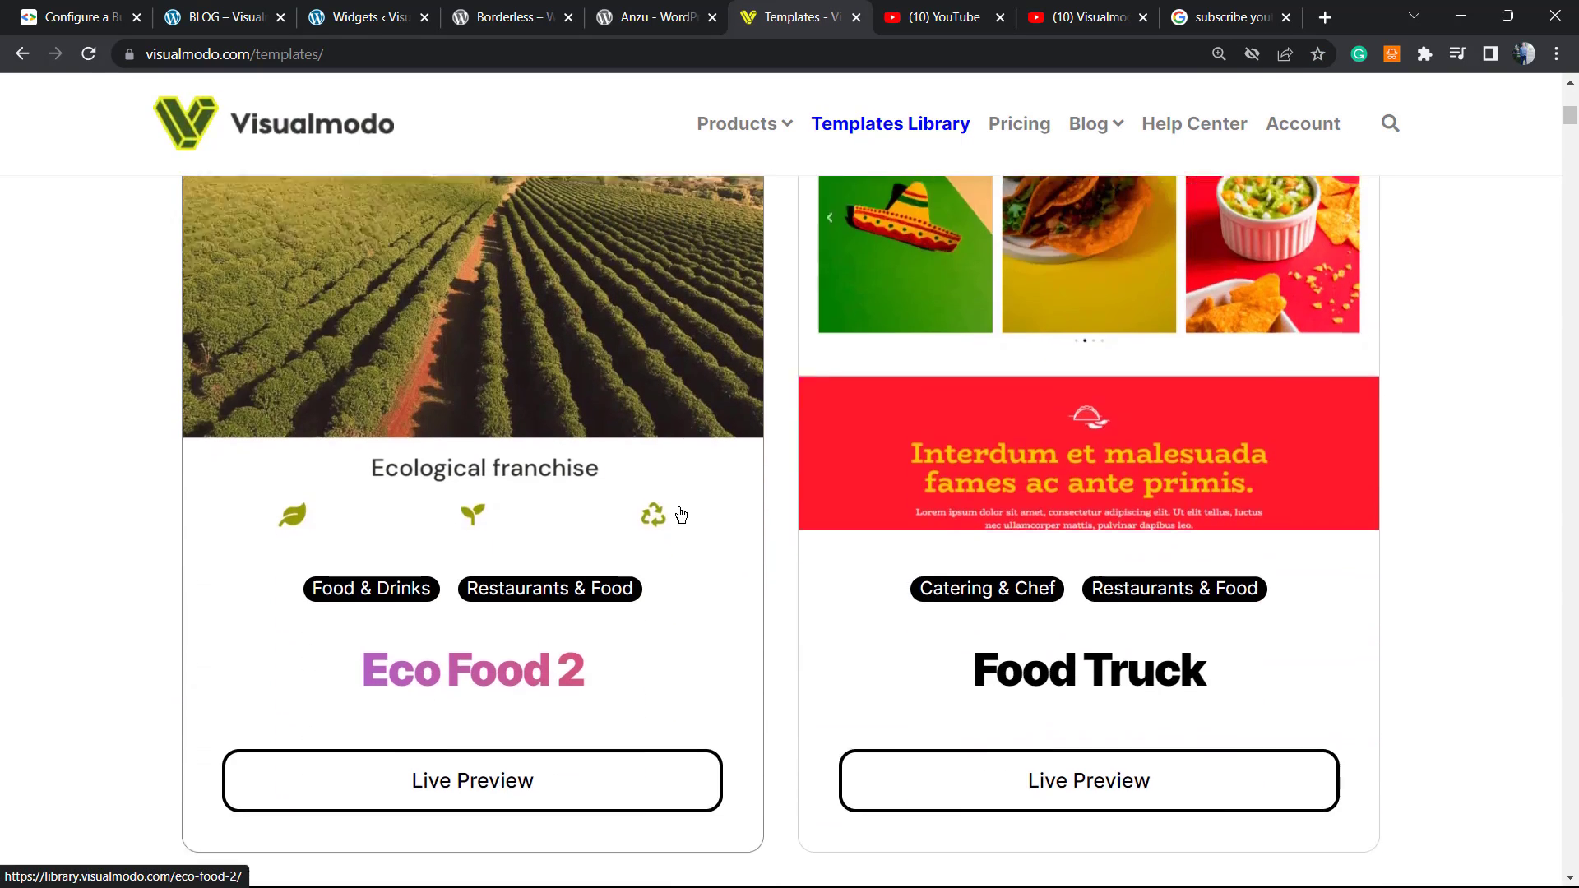
{"action": "scroll", "coordinate": [680, 523], "scroll_direction": "down", "scroll_amount": 2}
{"action": "scroll", "coordinate": [680, 523], "scroll_direction": "down", "scroll_amount": 2}
{"action": "scroll", "coordinate": [680, 522], "scroll_direction": "down", "scroll_amount": 3}
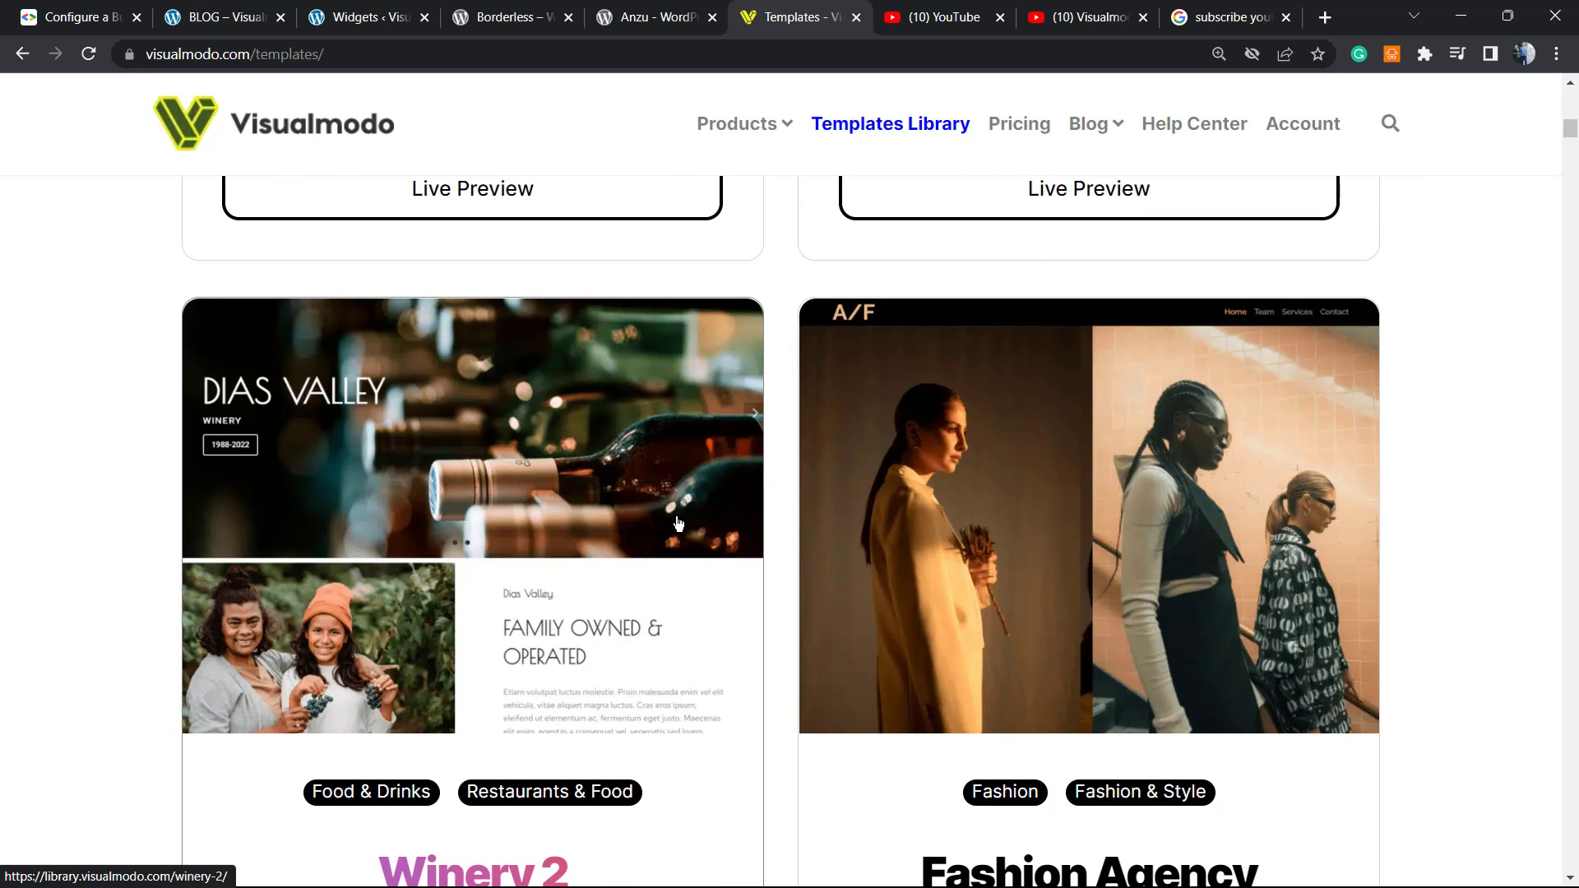
{"action": "scroll", "coordinate": [666, 530], "scroll_direction": "down", "scroll_amount": 1}
{"action": "scroll", "coordinate": [660, 535], "scroll_direction": "down", "scroll_amount": 4}
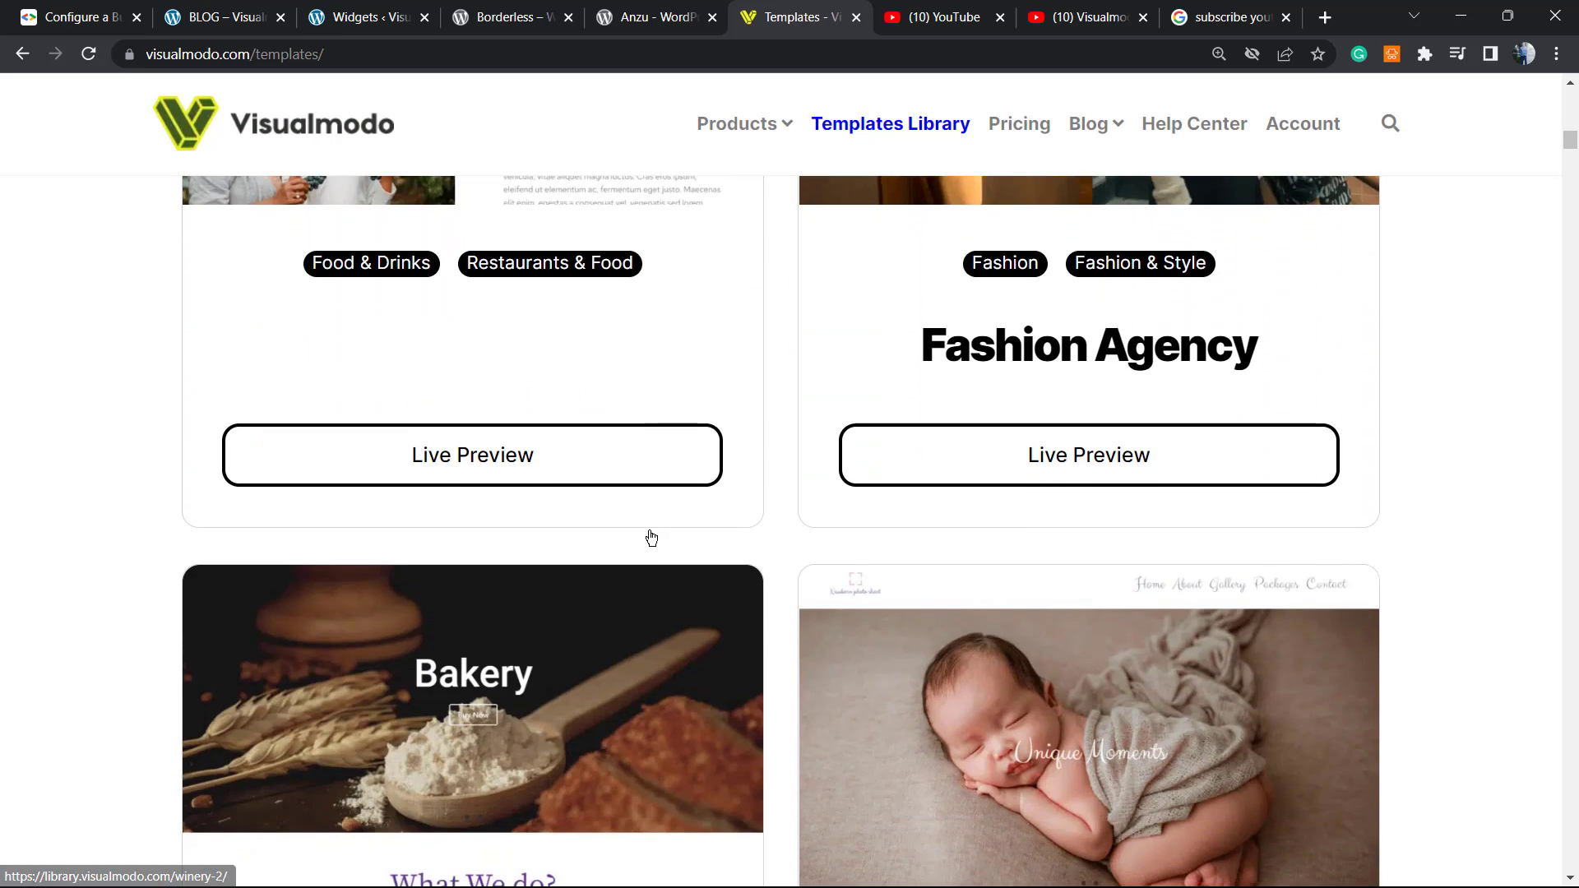
{"action": "scroll", "coordinate": [641, 535], "scroll_direction": "down", "scroll_amount": 5}
{"action": "scroll", "coordinate": [628, 536], "scroll_direction": "down", "scroll_amount": 3}
{"action": "scroll", "coordinate": [621, 537], "scroll_direction": "down", "scroll_amount": 4}
{"action": "scroll", "coordinate": [609, 538], "scroll_direction": "down", "scroll_amount": 4}
{"action": "scroll", "coordinate": [597, 538], "scroll_direction": "down", "scroll_amount": 2}
{"action": "scroll", "coordinate": [594, 542], "scroll_direction": "down", "scroll_amount": 2}
{"action": "scroll", "coordinate": [592, 546], "scroll_direction": "down", "scroll_amount": 3}
{"action": "scroll", "coordinate": [590, 541], "scroll_direction": "down", "scroll_amount": 4}
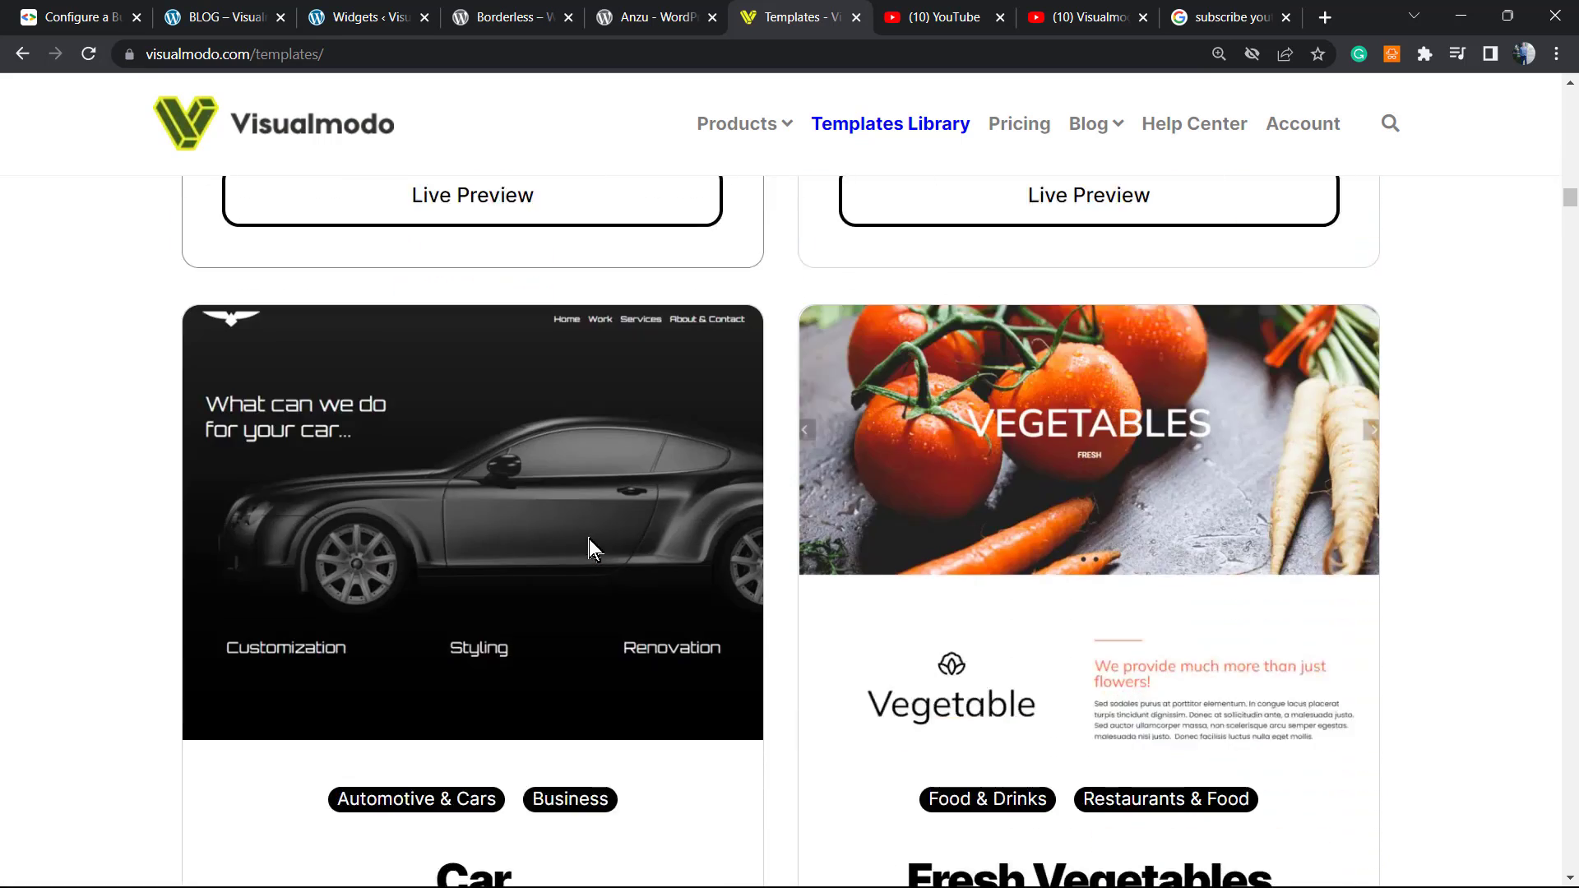
{"action": "scroll", "coordinate": [590, 541], "scroll_direction": "down", "scroll_amount": 1}
{"action": "scroll", "coordinate": [590, 541], "scroll_direction": "down", "scroll_amount": 1}
{"action": "scroll", "coordinate": [591, 544], "scroll_direction": "down", "scroll_amount": 3}
{"action": "scroll", "coordinate": [590, 545], "scroll_direction": "down", "scroll_amount": 1}
{"action": "scroll", "coordinate": [589, 546], "scroll_direction": "down", "scroll_amount": 5}
{"action": "scroll", "coordinate": [589, 547], "scroll_direction": "down", "scroll_amount": 4}
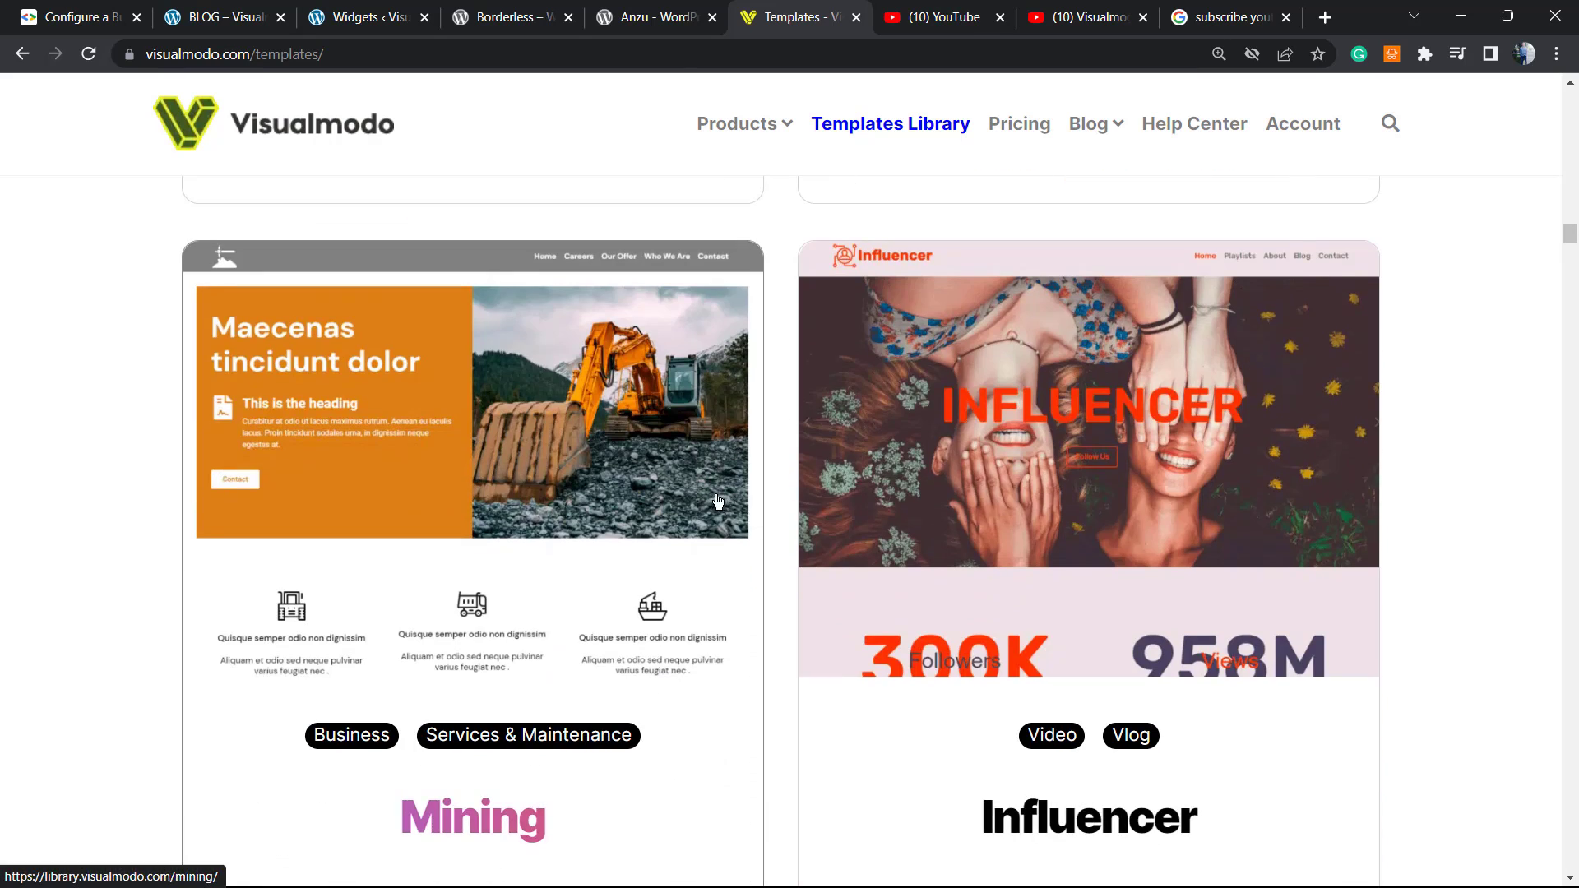
{"action": "scroll", "coordinate": [681, 520], "scroll_direction": "down", "scroll_amount": 4}
{"action": "scroll", "coordinate": [669, 510], "scroll_direction": "down", "scroll_amount": 3}
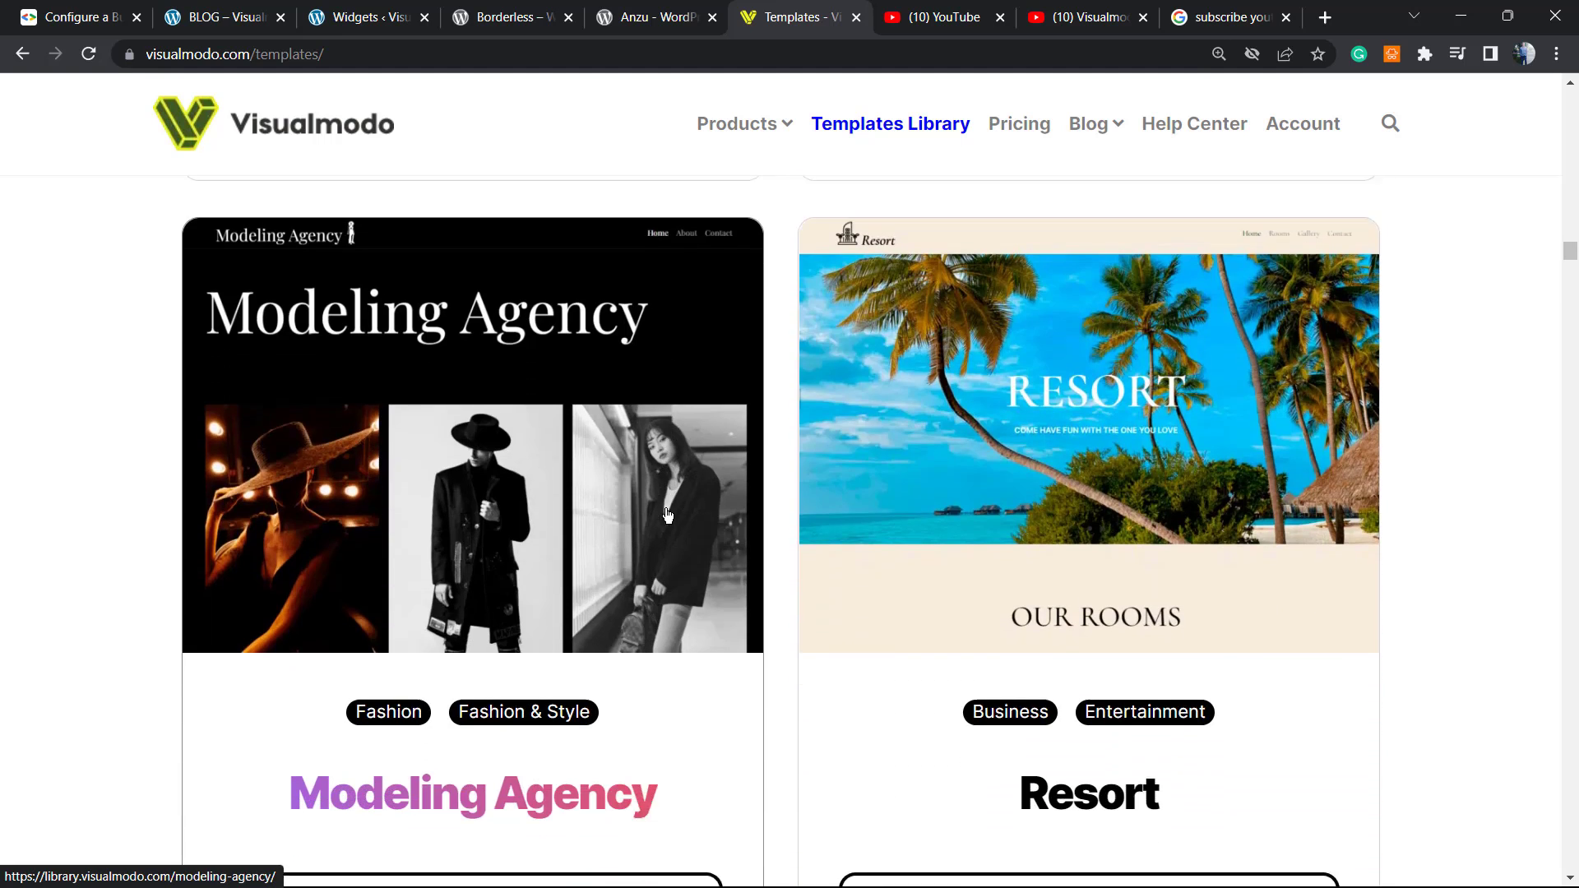
{"action": "scroll", "coordinate": [663, 518], "scroll_direction": "down", "scroll_amount": 4}
{"action": "scroll", "coordinate": [659, 510], "scroll_direction": "down", "scroll_amount": 1}
{"action": "scroll", "coordinate": [723, 527], "scroll_direction": "down", "scroll_amount": 5}
{"action": "scroll", "coordinate": [697, 510], "scroll_direction": "down", "scroll_amount": 4}
{"action": "scroll", "coordinate": [744, 493], "scroll_direction": "down", "scroll_amount": 3}
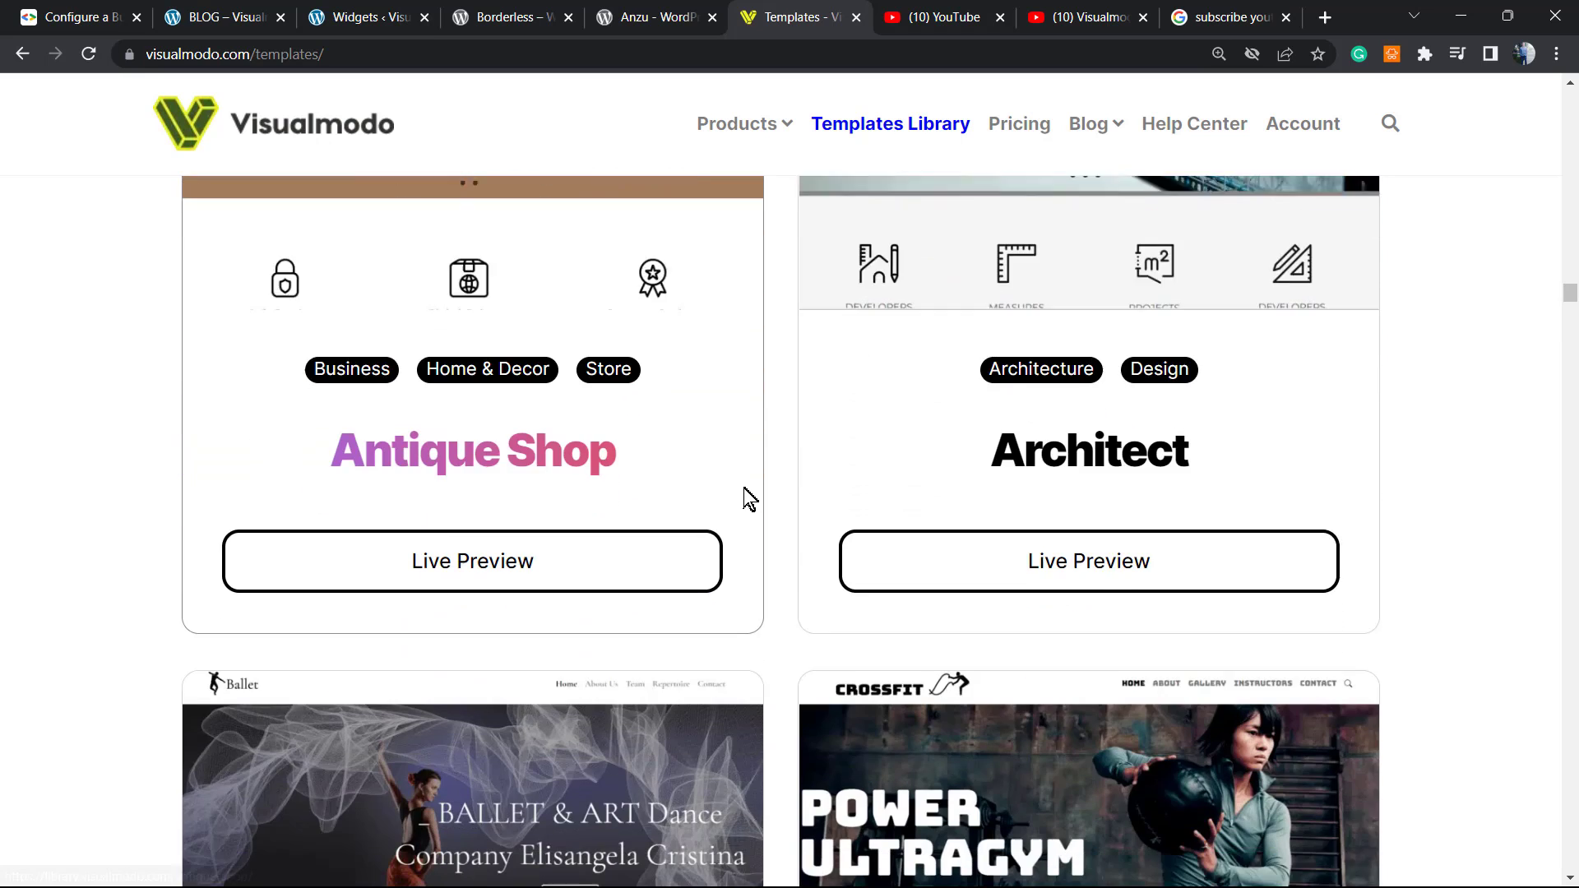
{"action": "scroll", "coordinate": [745, 493], "scroll_direction": "down", "scroll_amount": 3}
{"action": "scroll", "coordinate": [746, 492], "scroll_direction": "down", "scroll_amount": 3}
{"action": "scroll", "coordinate": [747, 492], "scroll_direction": "down", "scroll_amount": 2}
{"action": "scroll", "coordinate": [747, 498], "scroll_direction": "down", "scroll_amount": 3}
{"action": "scroll", "coordinate": [744, 497], "scroll_direction": "down", "scroll_amount": 2}
{"action": "scroll", "coordinate": [747, 495], "scroll_direction": "down", "scroll_amount": 4}
{"action": "scroll", "coordinate": [762, 474], "scroll_direction": "down", "scroll_amount": 4}
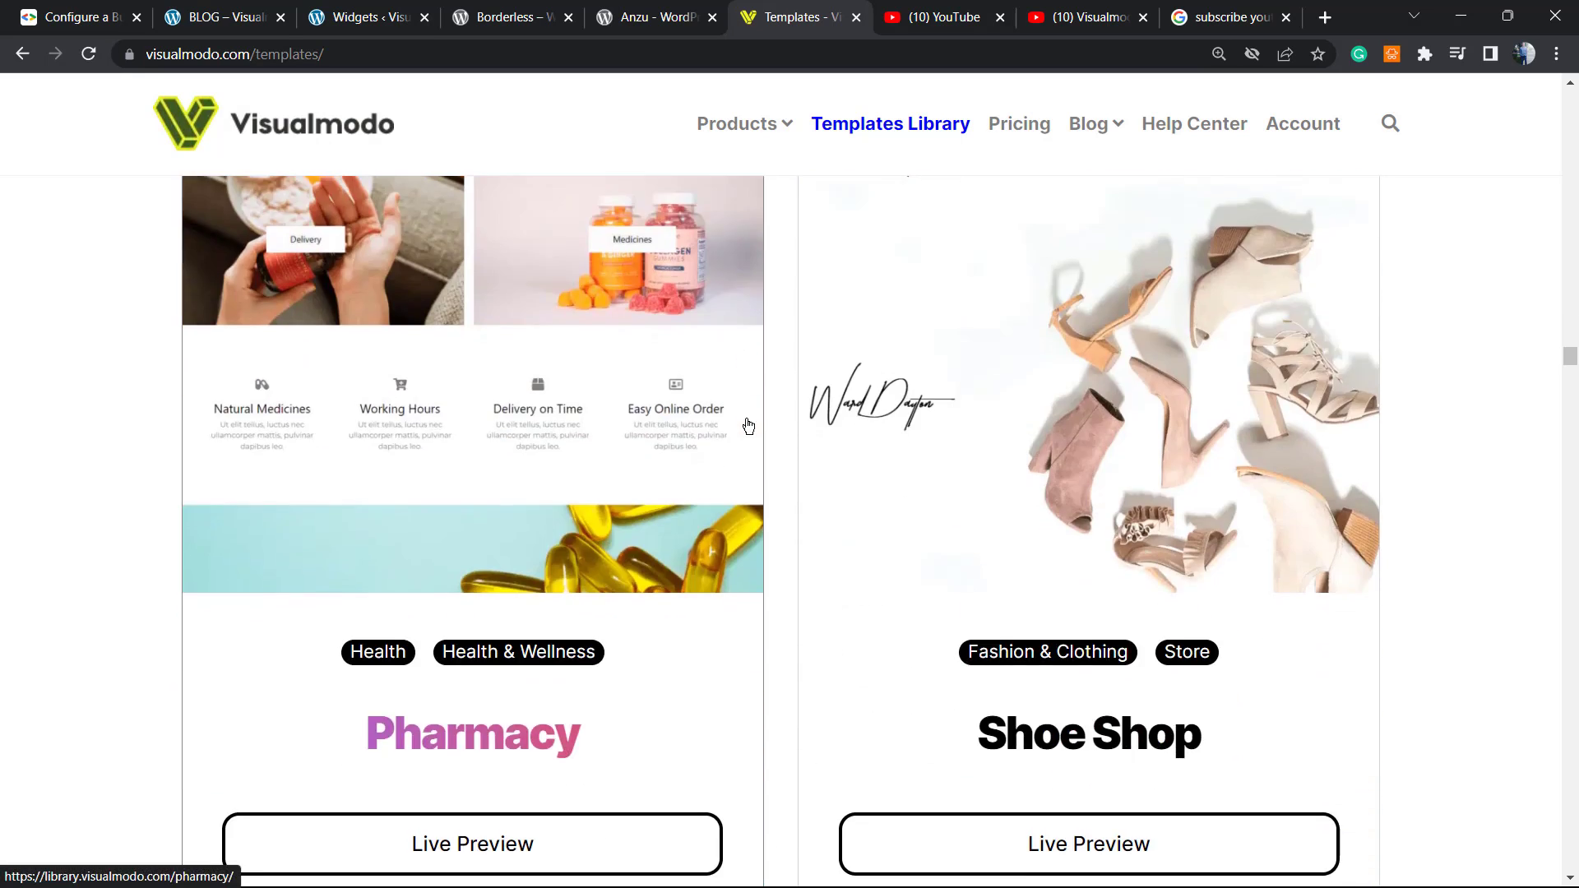